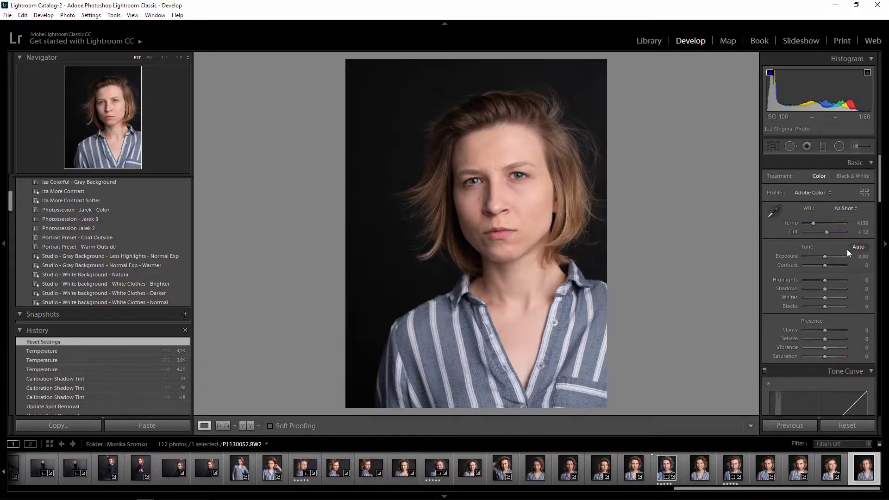
Step: Browse the profile previews, apply the Adobe Portrait profile to the photo and close the profile browser
{"action": "left_click", "coordinate": [864, 193]}
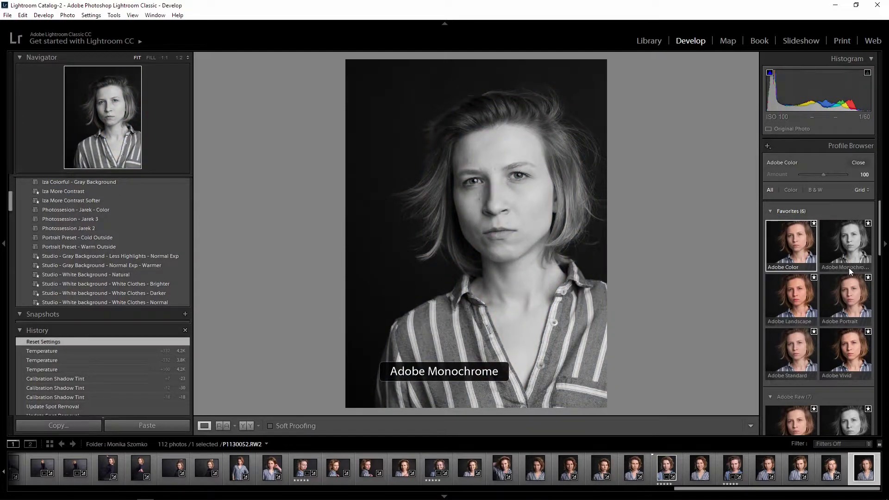
{"action": "scroll", "coordinate": [839, 288], "scroll_direction": "down", "scroll_amount": 4}
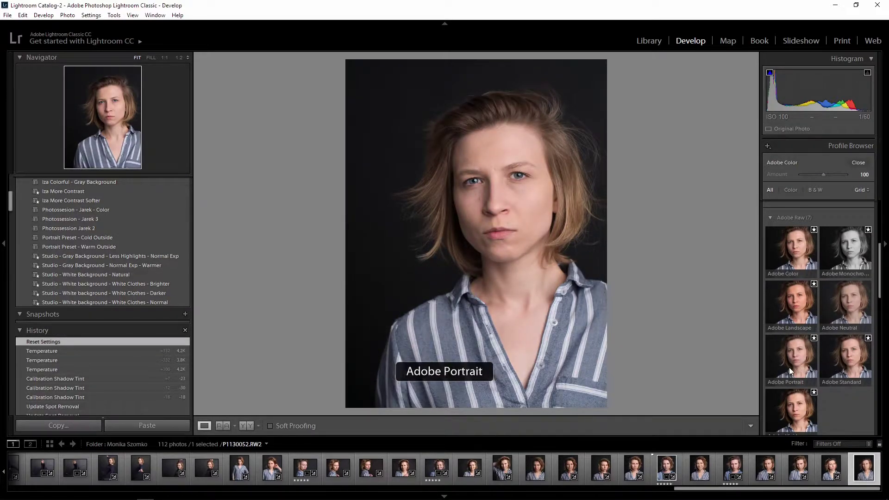
{"action": "left_click", "coordinate": [789, 368]}
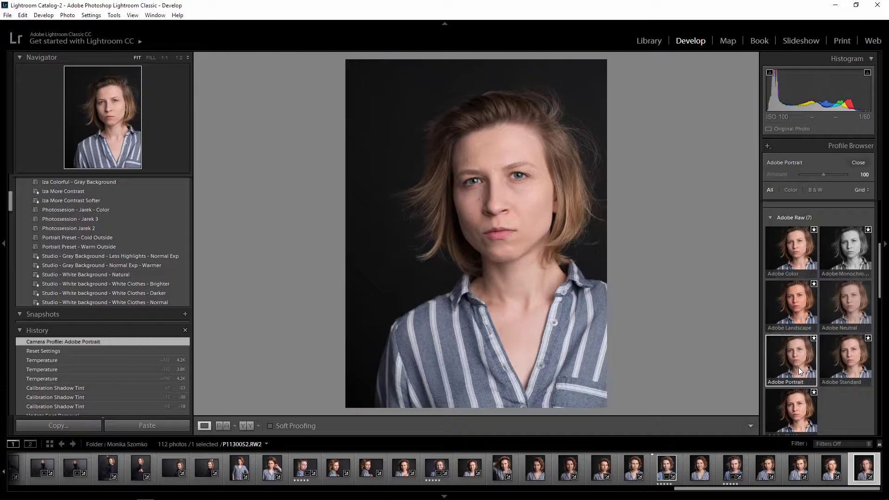
{"action": "scroll", "coordinate": [829, 385], "scroll_direction": "down", "scroll_amount": 3}
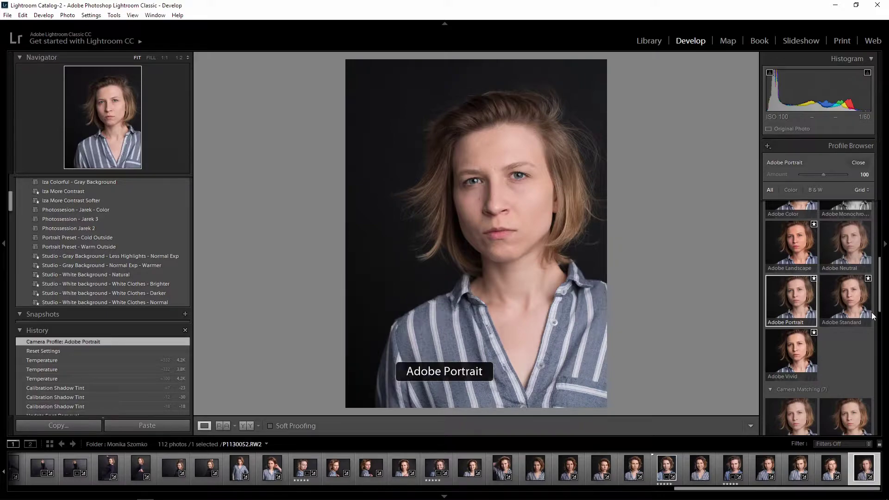
{"action": "scroll", "coordinate": [829, 366], "scroll_direction": "down", "scroll_amount": 5}
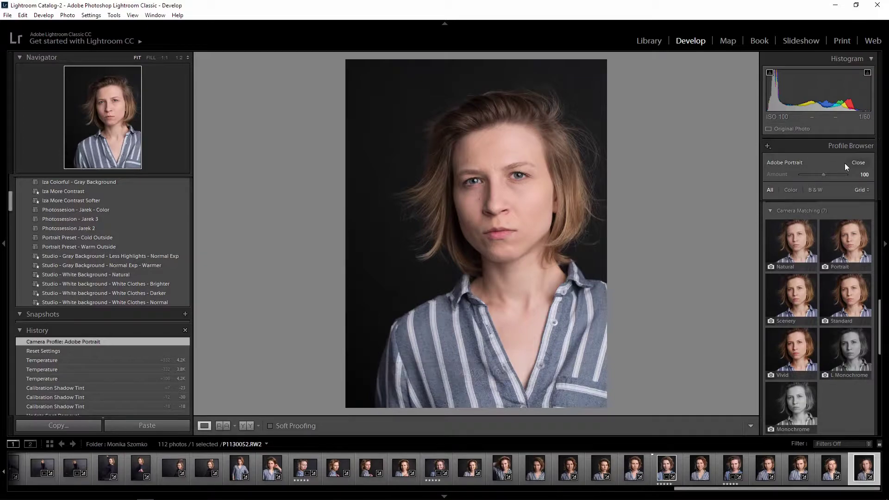
{"action": "left_click", "coordinate": [858, 163]}
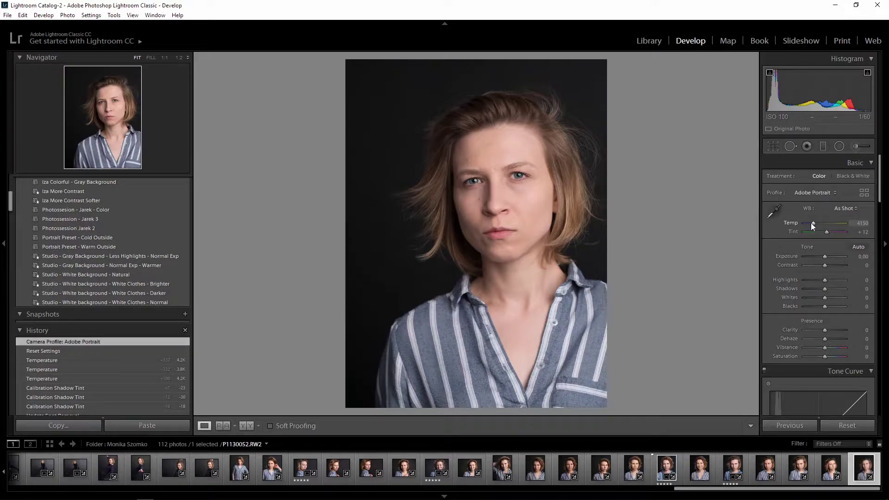
Step: Set the photo's white balance temperature to 4050
{"action": "mouse_move", "coordinate": [814, 224]}
{"action": "left_mouse_down"}
{"action": "mouse_move", "coordinate": [828, 223]}
{"action": "mouse_move", "coordinate": [812, 226]}
{"action": "left_mouse_up"}
{"action": "left_click", "coordinate": [862, 224]}
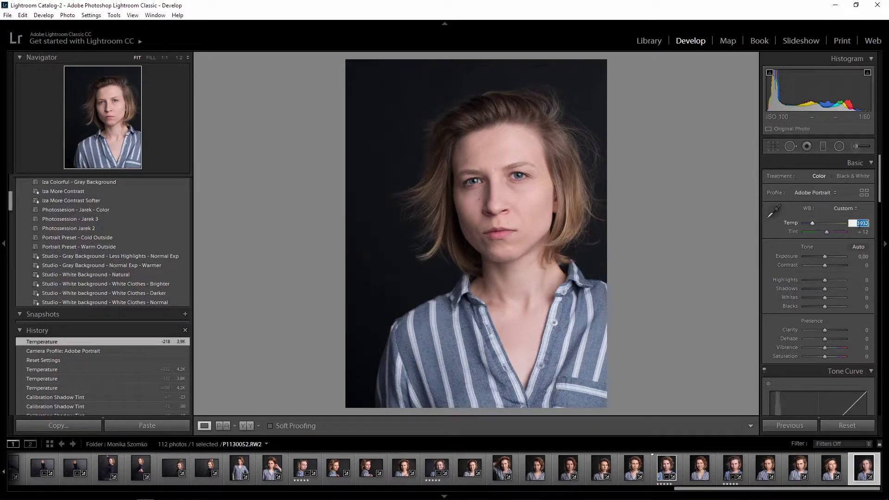
{"action": "type", "text": "000"}
{"action": "left_click", "coordinate": [860, 223]}
{"action": "type", "text": "4"}
{"action": "key", "text": "Return"}
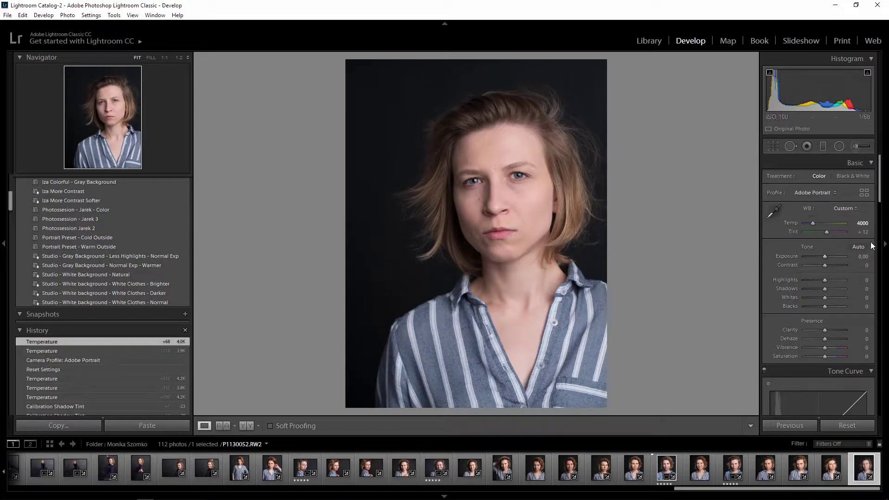
{"action": "left_click", "coordinate": [859, 223]}
{"action": "left_click_drag", "start_coordinate": [859, 224], "coordinate": [868, 232]}
{"action": "type", "text": "050"}
{"action": "key", "text": "Return"}
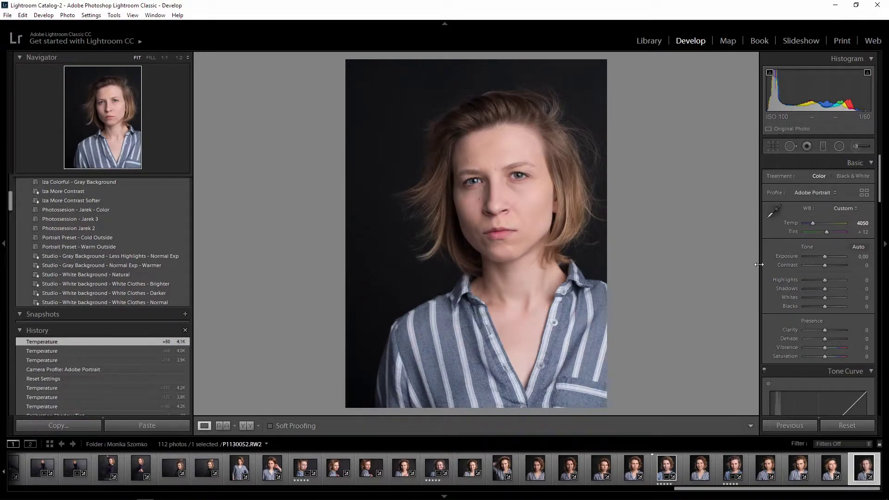
Step: Try tint values of +38 and -14 and an exposure of +0.46, returning tint to +12 and exposure to 0
{"action": "left_click_drag", "start_coordinate": [827, 233], "coordinate": [828, 232]}
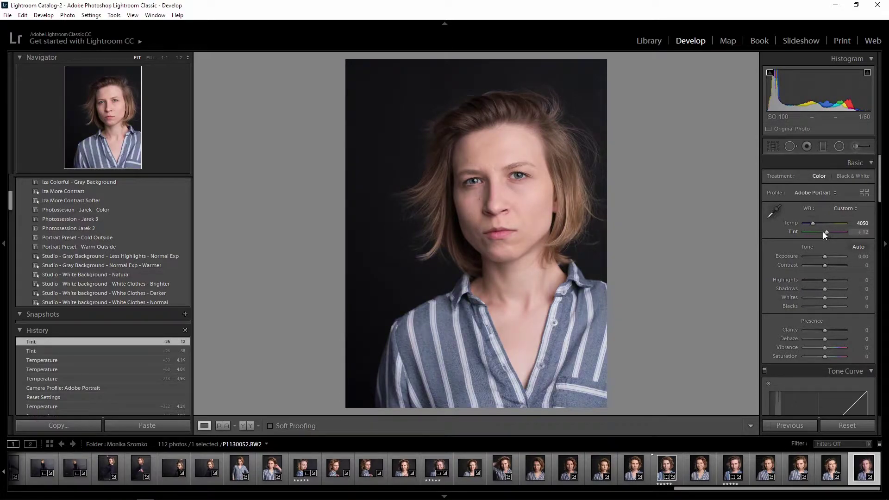
{"action": "left_click", "coordinate": [824, 231]}
{"action": "left_click", "coordinate": [823, 232]}
{"action": "left_click", "coordinate": [823, 231]}
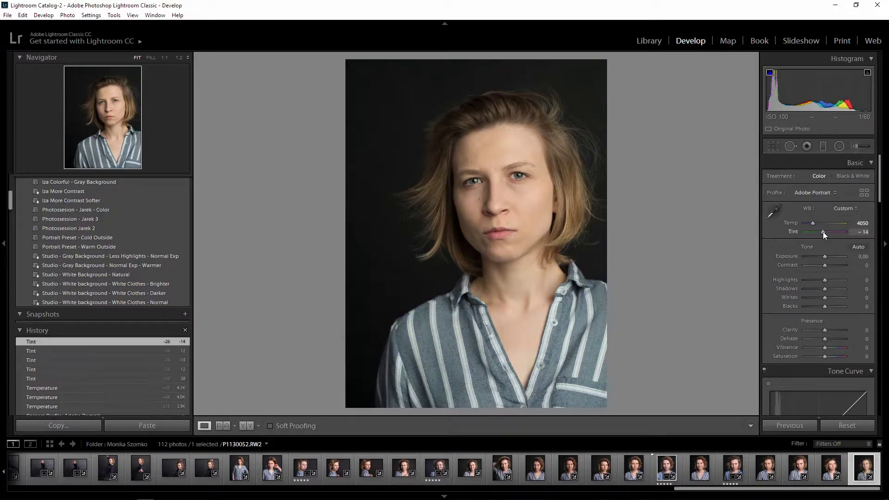
{"action": "left_click", "coordinate": [824, 232]}
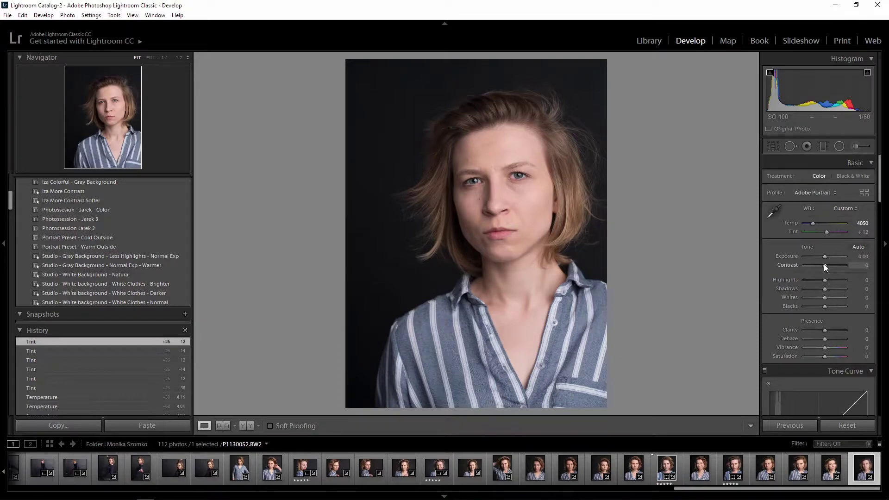
{"action": "left_click_drag", "start_coordinate": [827, 258], "coordinate": [828, 257]}
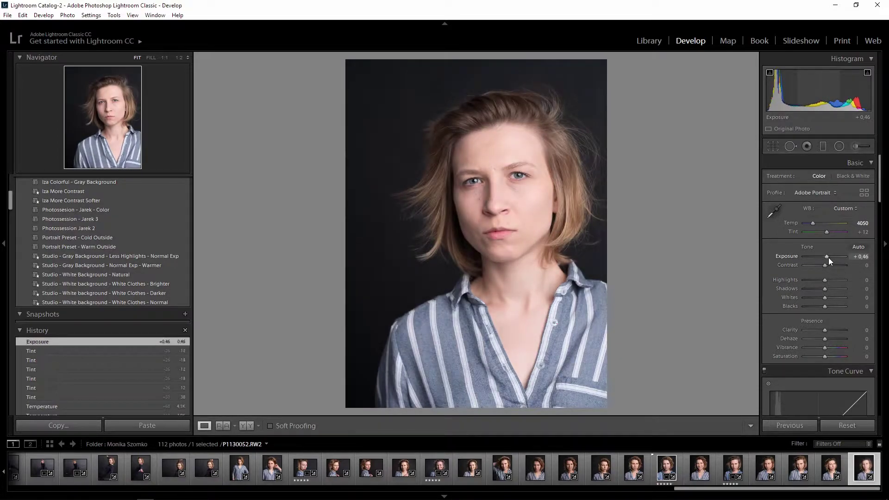
{"action": "double_click", "coordinate": [829, 257]}
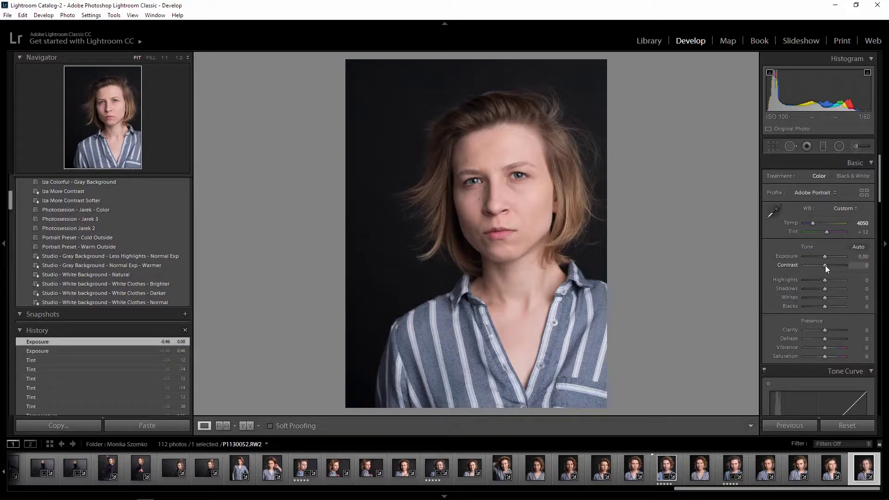
Step: Set Contrast to +11, Shadows to +18 and Blacks to +11, resetting Highlights and Whites to 0
{"action": "left_click_drag", "start_coordinate": [825, 266], "coordinate": [826, 306]}
{"action": "double_click", "coordinate": [822, 281]}
{"action": "double_click", "coordinate": [828, 297]}
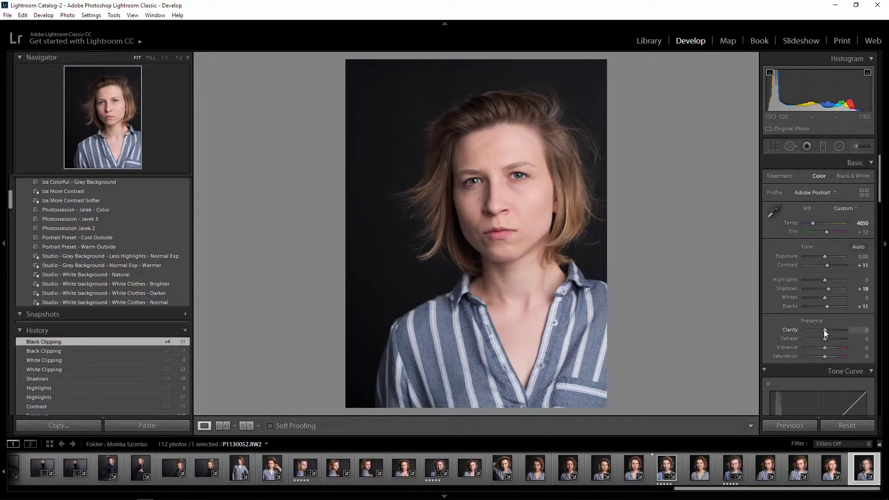
Step: Set the presence adjustments to Clarity +11, Dehaze +5 and Vibrance +16
{"action": "left_click_drag", "start_coordinate": [825, 331], "coordinate": [826, 330]}
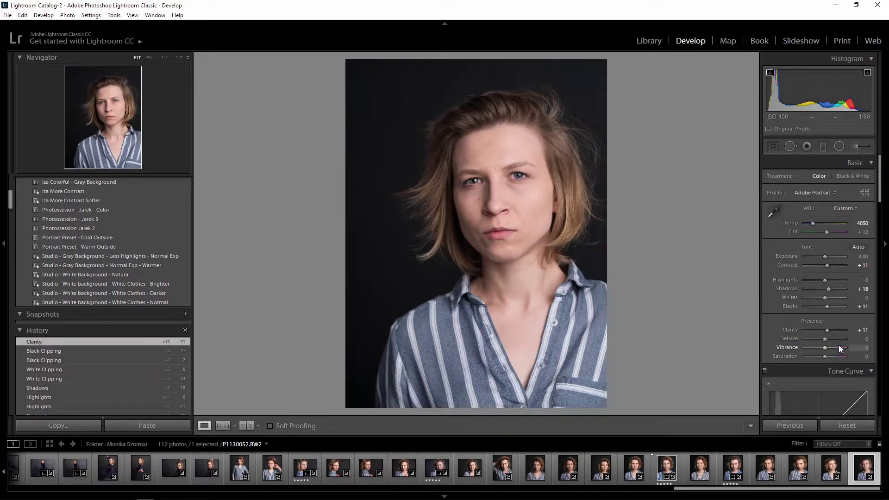
{"action": "left_click_drag", "start_coordinate": [827, 338], "coordinate": [826, 340]}
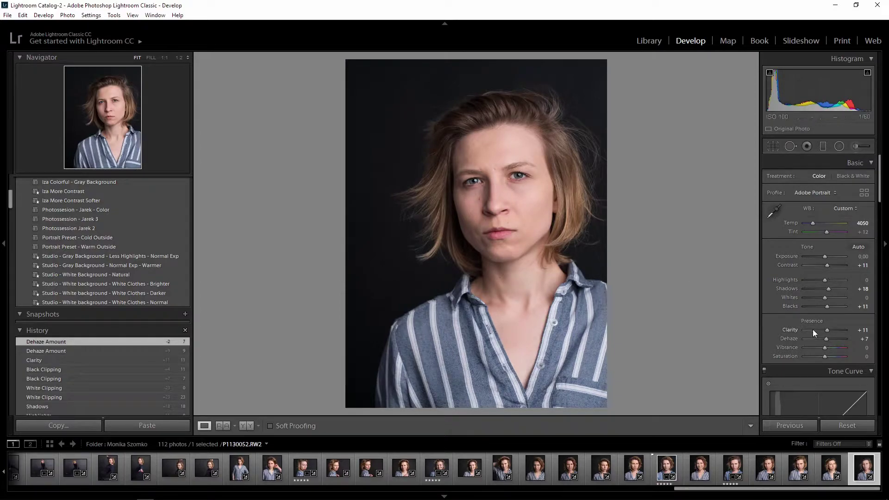
{"action": "left_click_drag", "start_coordinate": [825, 340], "coordinate": [825, 340]}
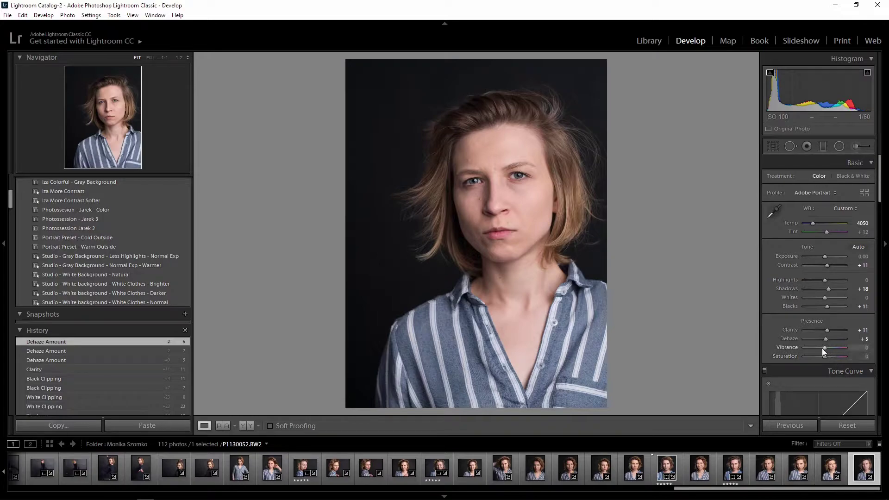
{"action": "mouse_move", "coordinate": [826, 349]}
{"action": "left_mouse_down"}
{"action": "mouse_move", "coordinate": [835, 348]}
{"action": "mouse_move", "coordinate": [827, 348]}
{"action": "left_mouse_up"}
{"action": "left_click_drag", "start_coordinate": [827, 348], "coordinate": [828, 349]}
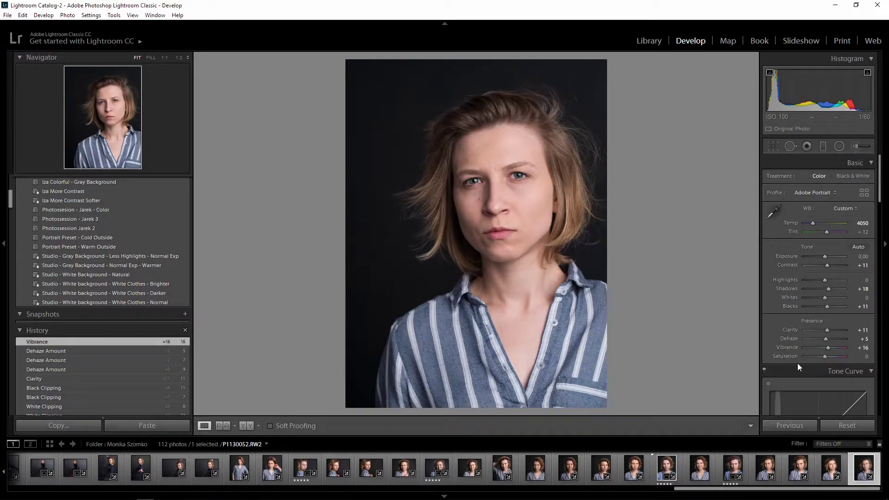
Step: Set the tone curve's Shadows region to +5, resetting Lights and Darks to 0 after testing them
{"action": "scroll", "coordinate": [822, 337], "scroll_direction": "down", "scroll_amount": 5}
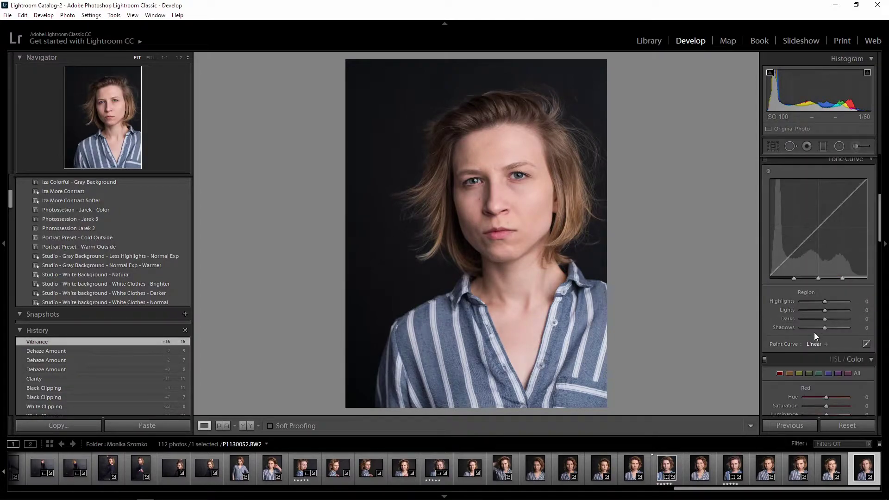
{"action": "scroll", "coordinate": [814, 333], "scroll_direction": "up", "scroll_amount": 2}
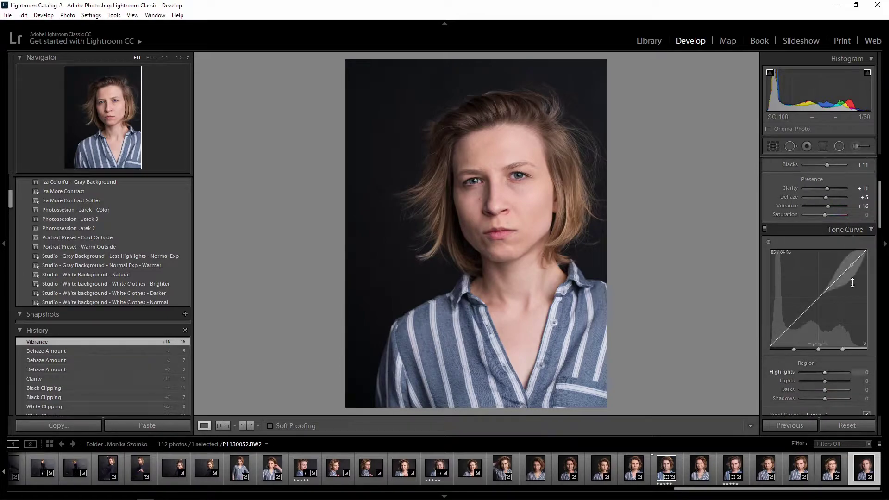
{"action": "scroll", "coordinate": [841, 367], "scroll_direction": "down", "scroll_amount": 2}
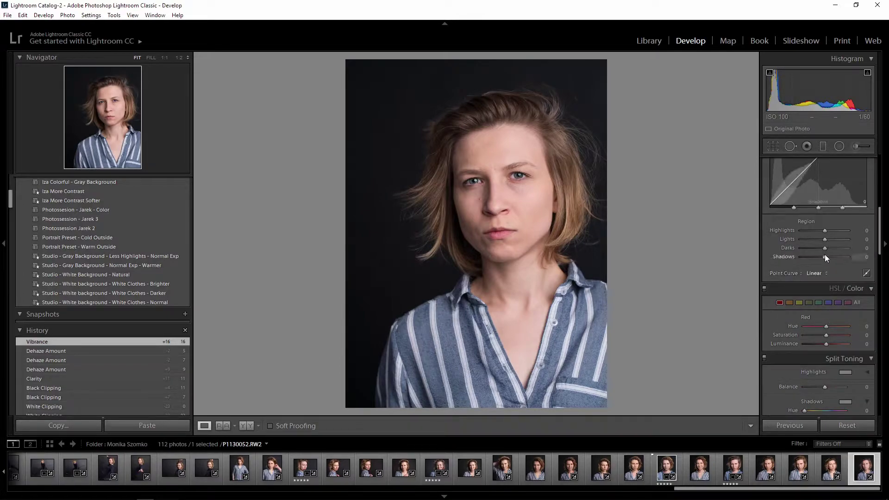
{"action": "left_click", "coordinate": [824, 231]}
{"action": "left_click_drag", "start_coordinate": [823, 231], "coordinate": [824, 256]}
{"action": "double_click", "coordinate": [818, 237]}
{"action": "double_click", "coordinate": [813, 248]}
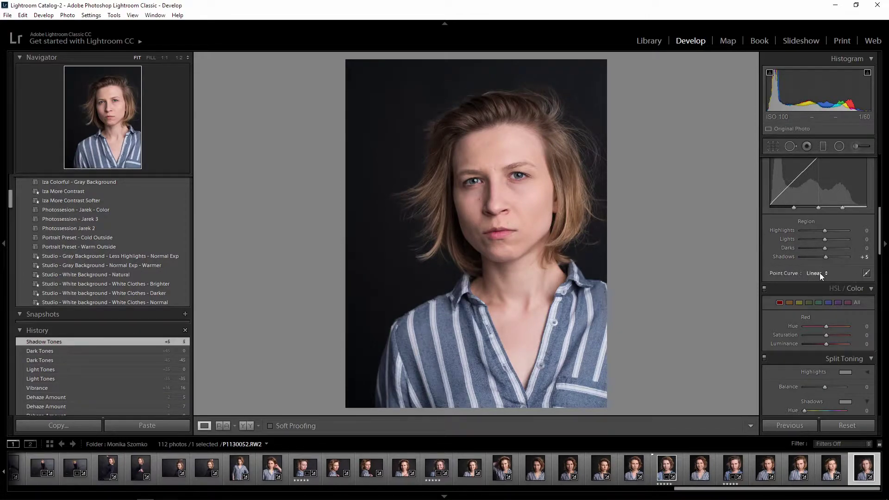
Step: Try the Medium Contrast and Strong Contrast point curves on the portrait and return to Linear
{"action": "left_click", "coordinate": [820, 273]}
{"action": "left_click", "coordinate": [815, 295]}
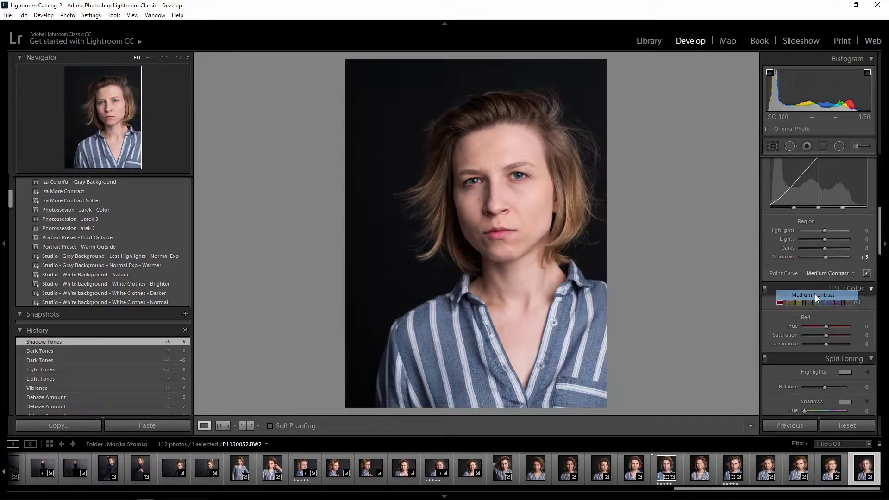
{"action": "left_click", "coordinate": [819, 273]}
{"action": "left_click", "coordinate": [813, 305]}
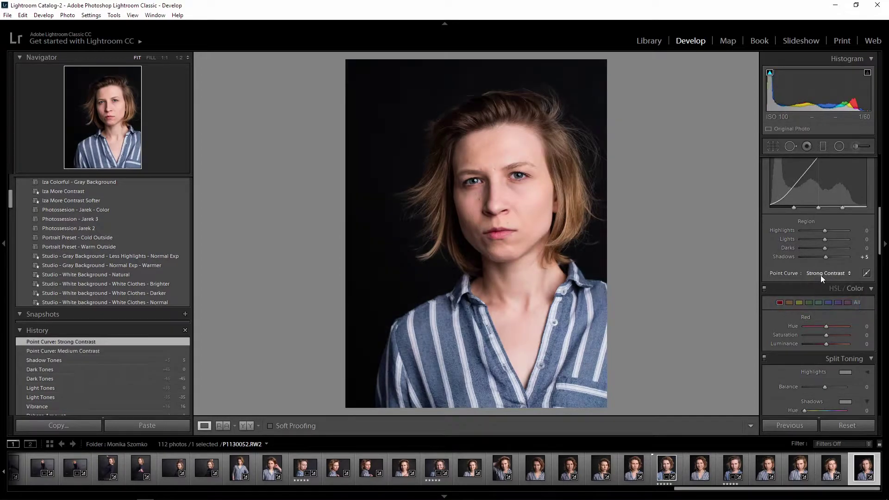
{"action": "left_click", "coordinate": [821, 275]}
{"action": "left_click", "coordinate": [811, 284]}
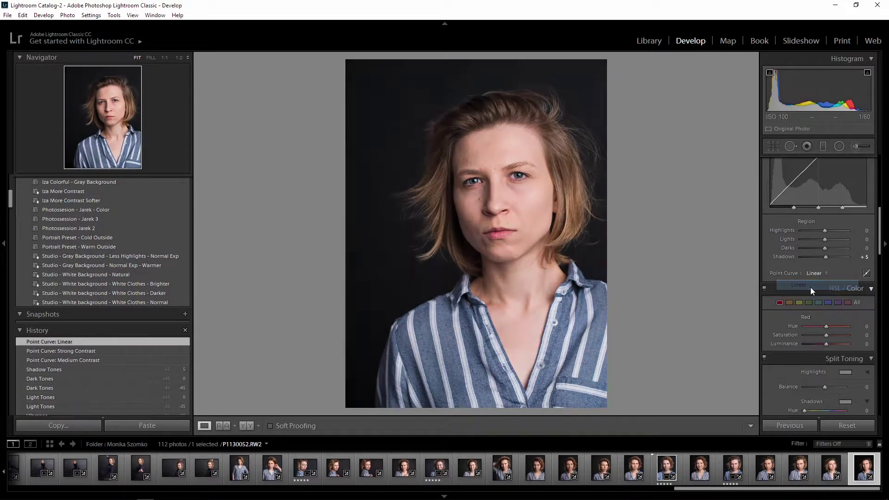
{"action": "left_click", "coordinate": [816, 277]}
{"action": "left_click", "coordinate": [817, 294]}
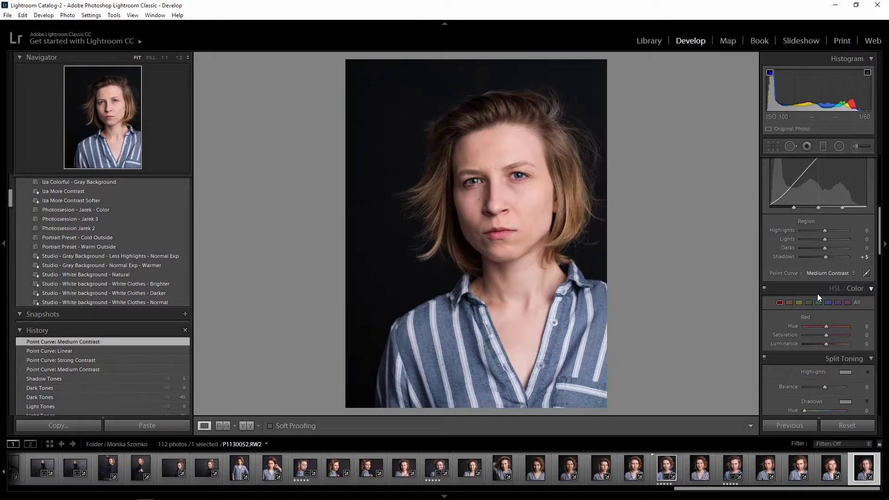
{"action": "left_click", "coordinate": [822, 274]}
{"action": "left_click", "coordinate": [813, 284]}
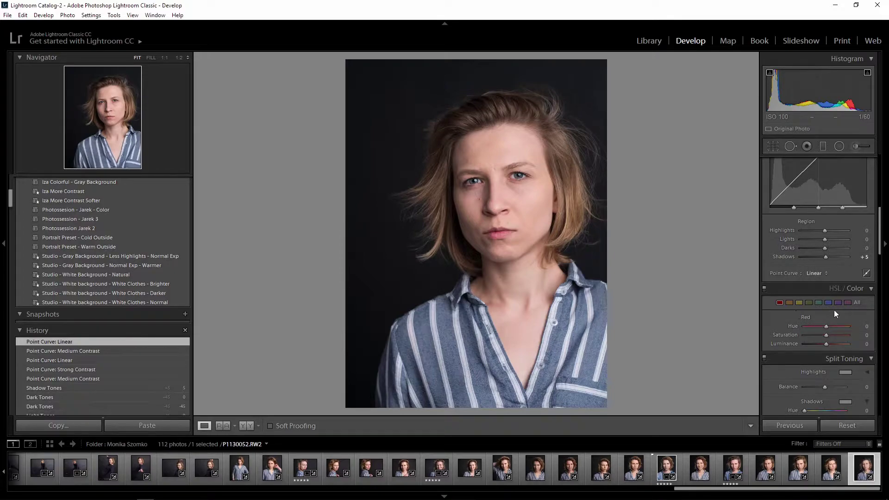
Step: Set the sharpening amount to 26
{"action": "left_click", "coordinate": [790, 303]}
{"action": "scroll", "coordinate": [824, 316], "scroll_direction": "down", "scroll_amount": 2}
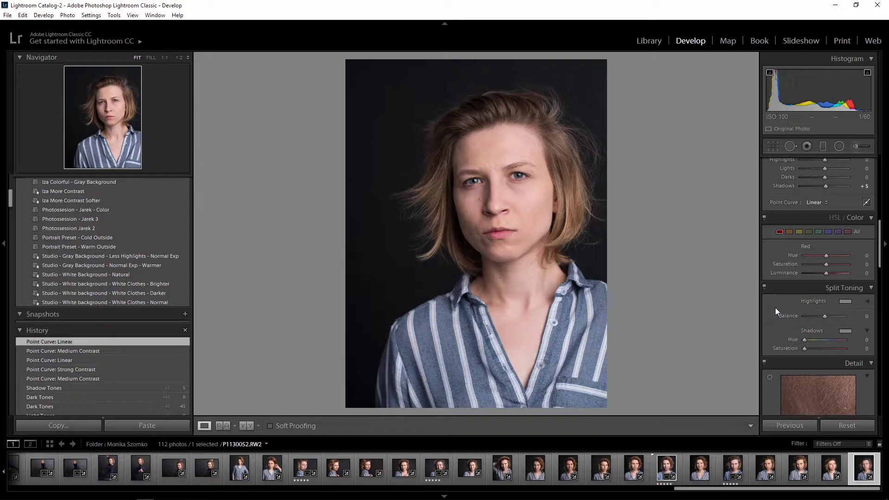
{"action": "scroll", "coordinate": [805, 285], "scroll_direction": "down", "scroll_amount": 3}
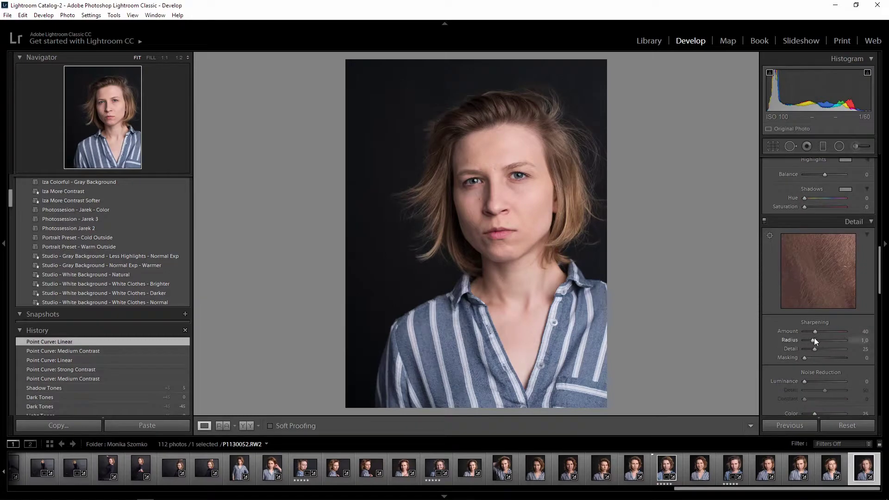
{"action": "left_click_drag", "start_coordinate": [812, 332], "coordinate": [811, 333]}
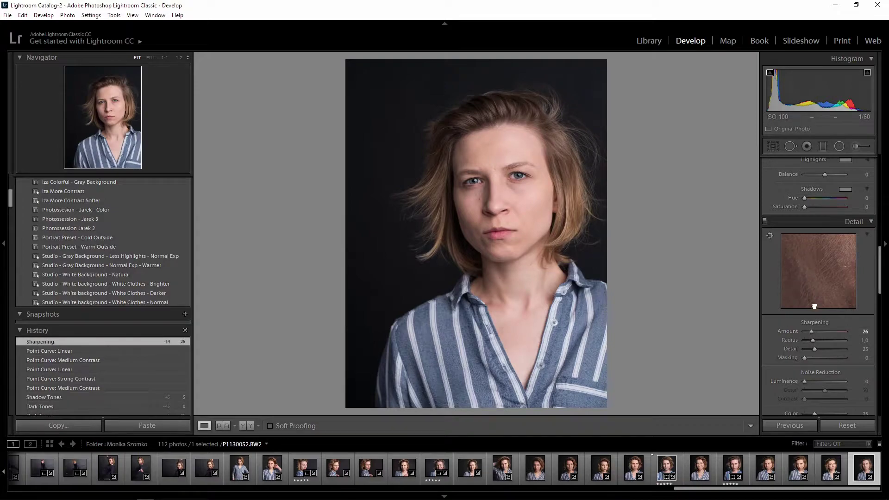
Step: Inspect the eyes at 1:1, target the detail preview on the eye and set sharpening Masking to 13
{"action": "left_click", "coordinate": [514, 177]}
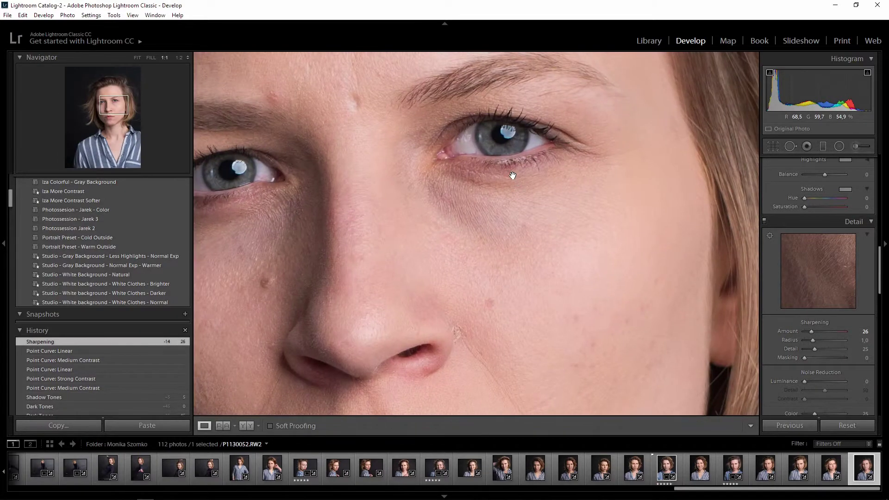
{"action": "left_click_drag", "start_coordinate": [512, 175], "coordinate": [528, 223]}
{"action": "left_click", "coordinate": [770, 235]}
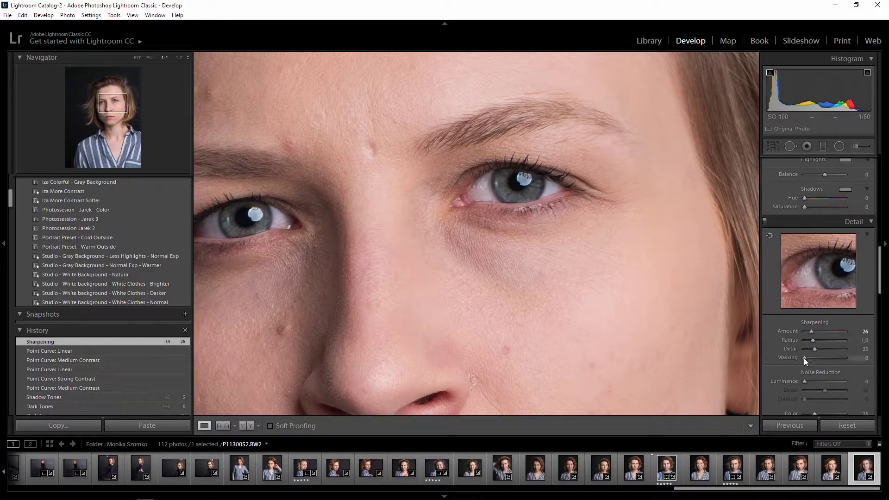
{"action": "left_click_drag", "start_coordinate": [811, 358], "coordinate": [811, 358]}
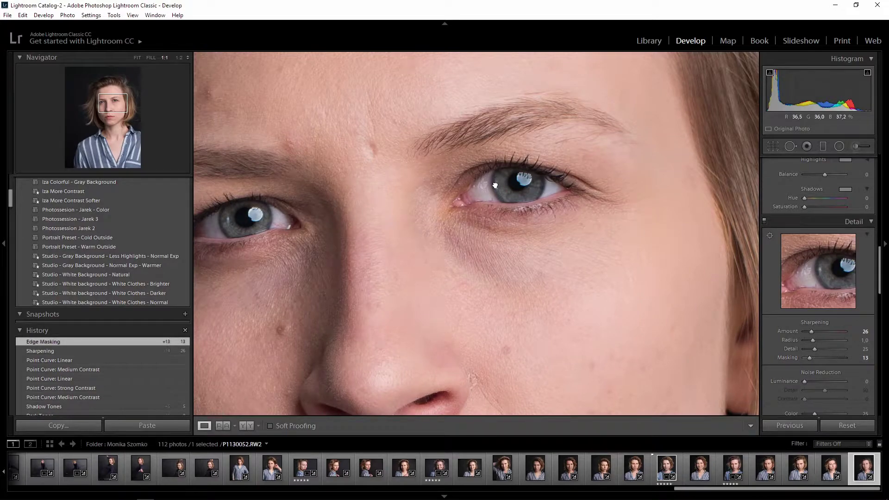
{"action": "left_click_drag", "start_coordinate": [495, 186], "coordinate": [496, 232]}
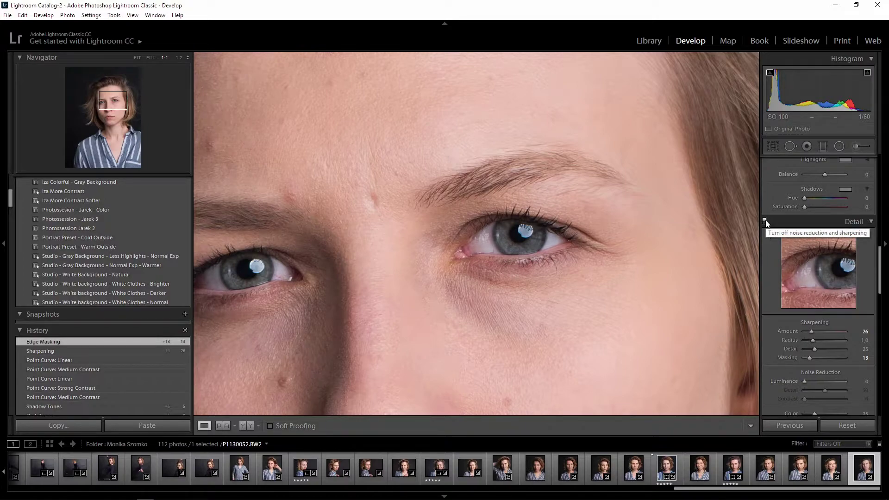
Step: Compare the eyes with noise reduction and sharpening switched off and on, leaving the Detail adjustments enabled
{"action": "left_click", "coordinate": [764, 221]}
{"action": "left_click", "coordinate": [765, 221]}
{"action": "left_click", "coordinate": [765, 220]}
{"action": "left_click", "coordinate": [765, 222]}
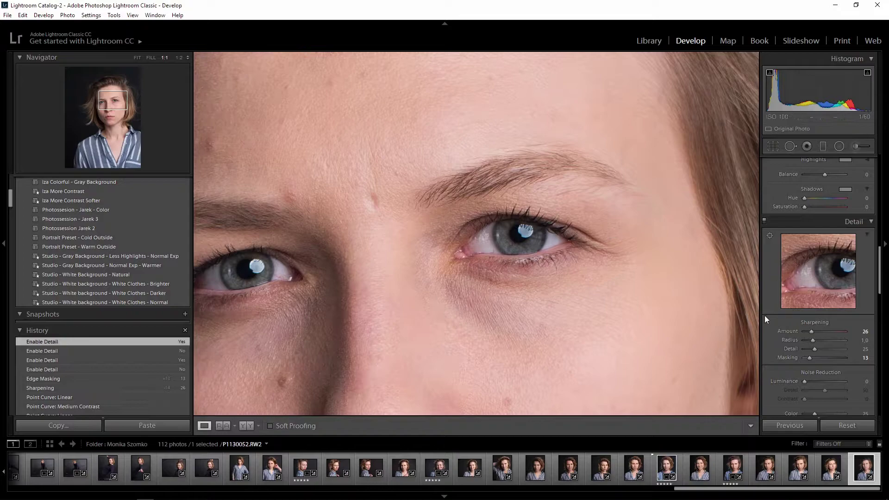
Step: Enable Remove Chromatic Aberration in the lens corrections
{"action": "scroll", "coordinate": [792, 345], "scroll_direction": "down", "scroll_amount": 2}
{"action": "scroll", "coordinate": [796, 331], "scroll_direction": "down", "scroll_amount": 5}
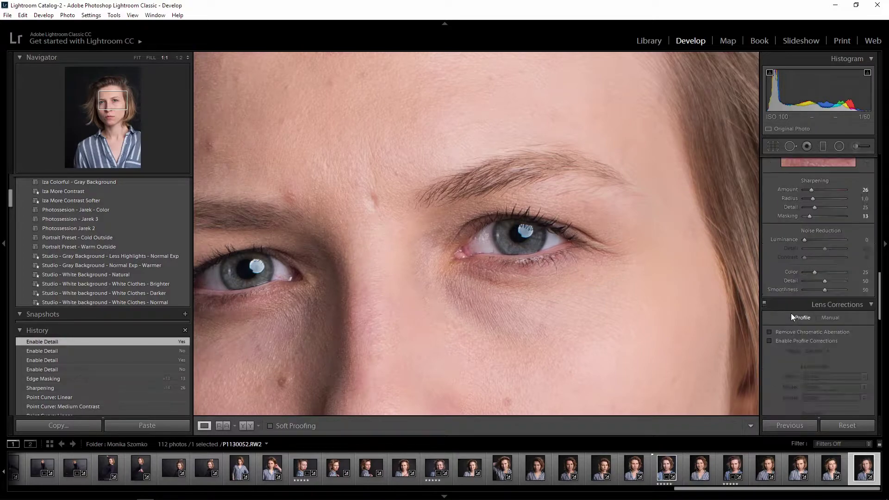
{"action": "scroll", "coordinate": [815, 231], "scroll_direction": "up", "scroll_amount": 4}
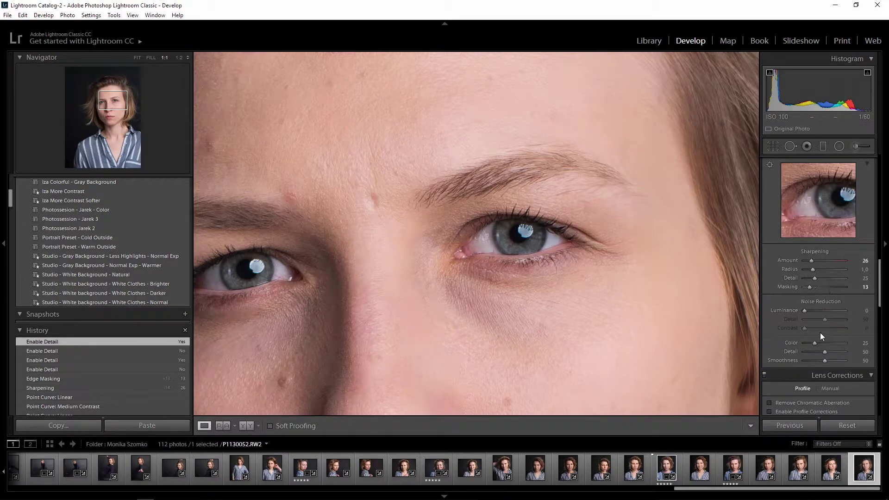
{"action": "scroll", "coordinate": [821, 333], "scroll_direction": "down", "scroll_amount": 2}
{"action": "scroll", "coordinate": [791, 343], "scroll_direction": "down", "scroll_amount": 2}
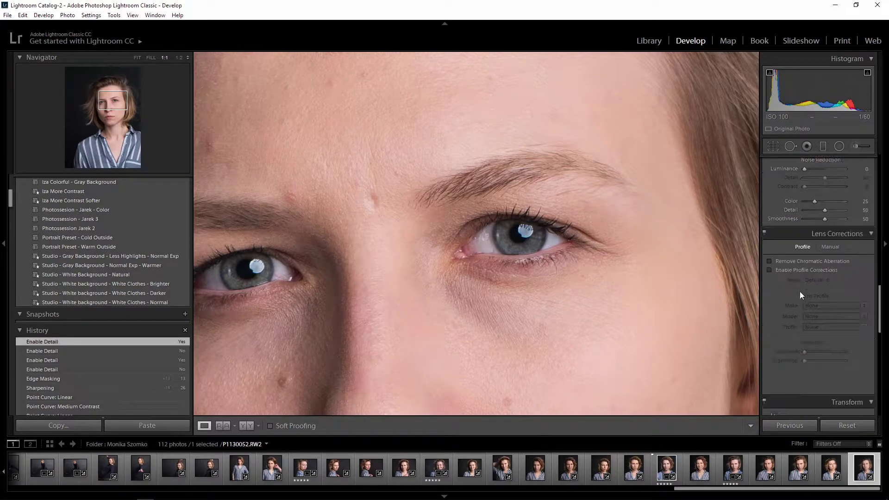
{"action": "left_click", "coordinate": [785, 261]}
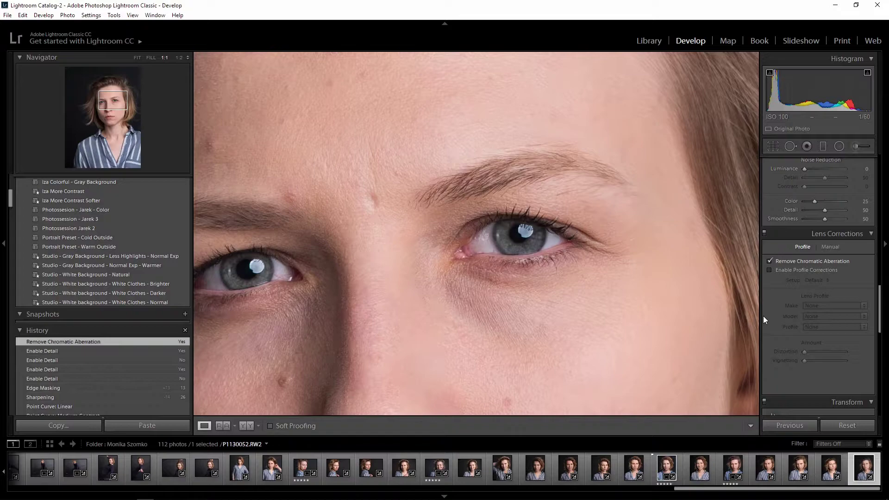
Step: View the whole portrait, enable lens profile corrections and choose Helios as the lens make
{"action": "left_click", "coordinate": [543, 255]}
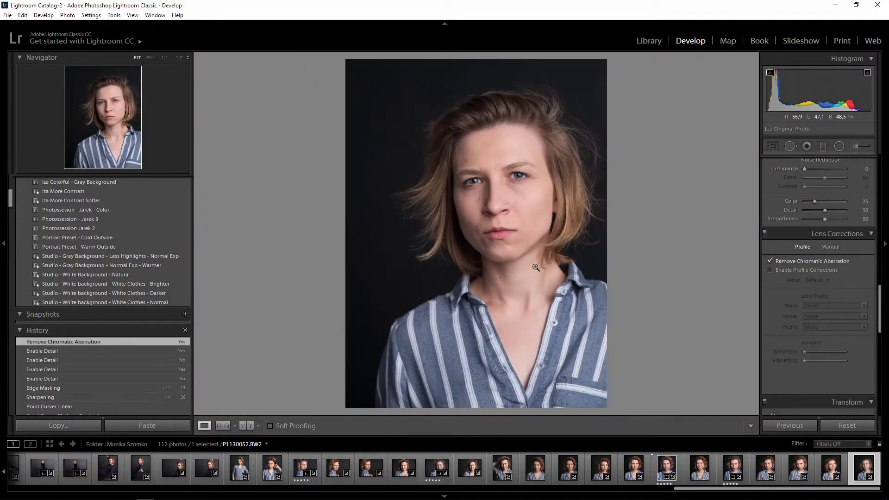
{"action": "left_click", "coordinate": [769, 270]}
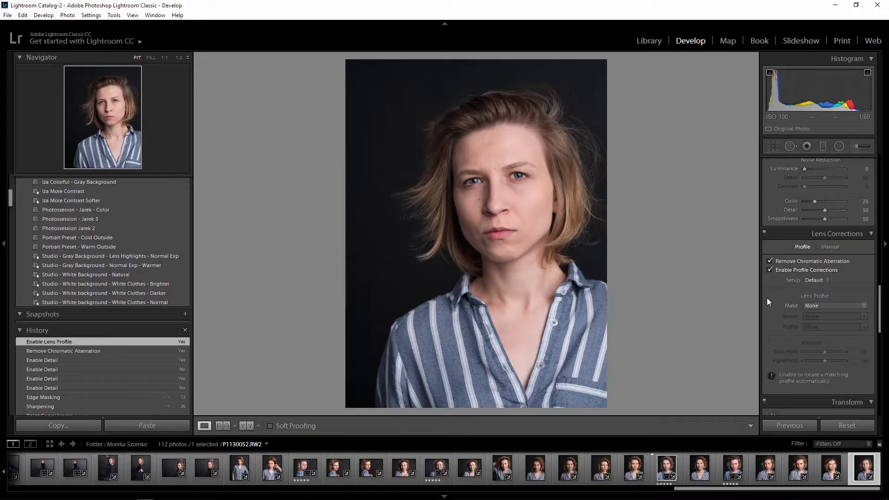
{"action": "left_click", "coordinate": [837, 306]}
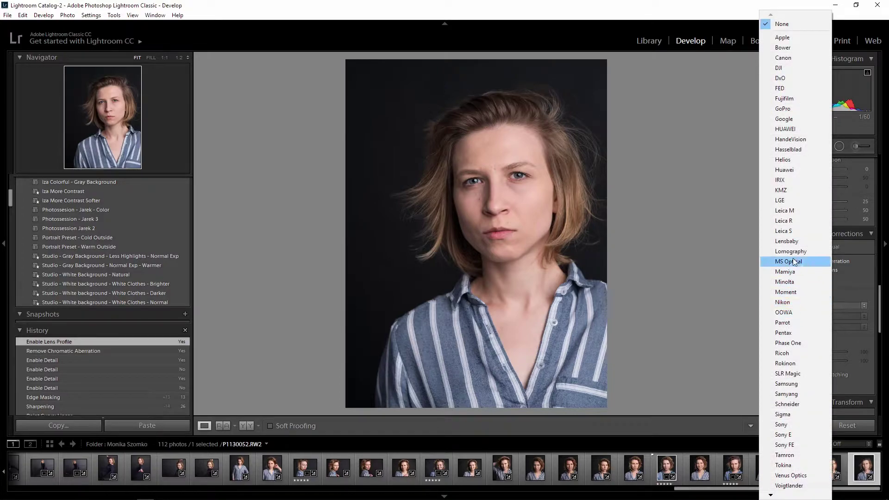
{"action": "left_click", "coordinate": [791, 160]}
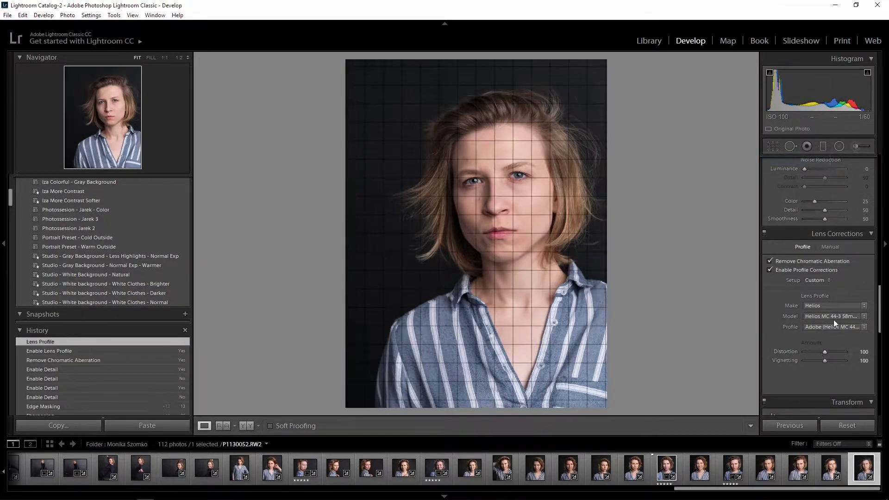
Step: Compare the whole portrait with the Helios profile corrections off and on several times, leaving them enabled
{"action": "left_click", "coordinate": [770, 270]}
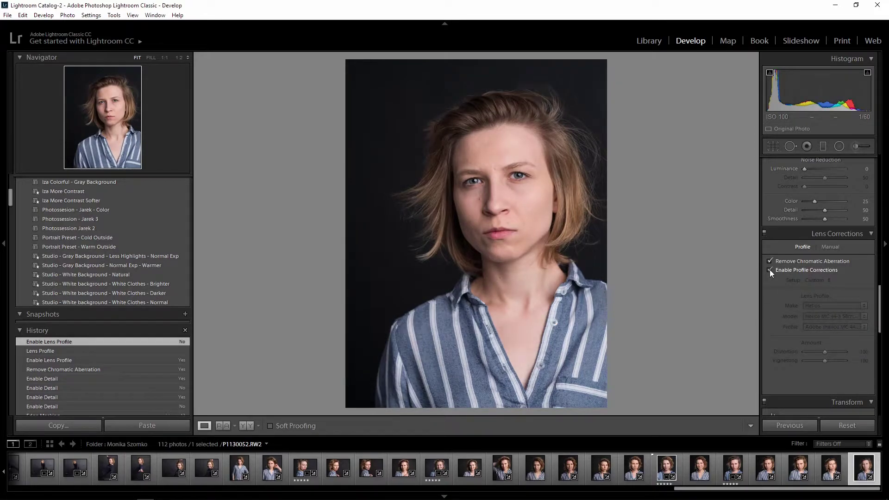
{"action": "left_click", "coordinate": [769, 270]}
{"action": "left_click", "coordinate": [770, 270]}
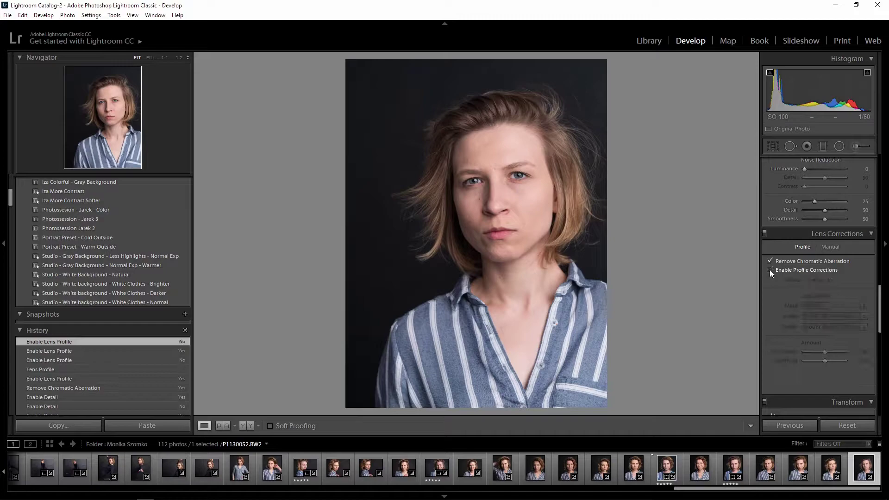
{"action": "left_click", "coordinate": [770, 269]}
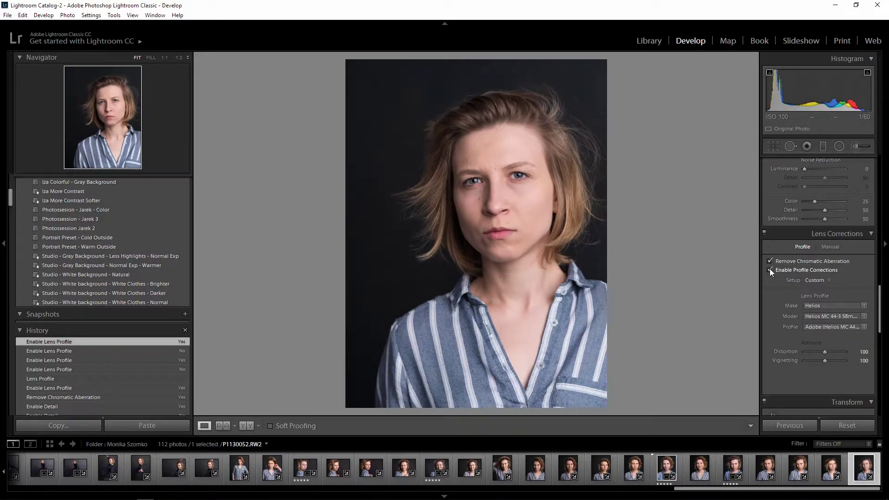
{"action": "left_click", "coordinate": [770, 269]}
{"action": "left_click", "coordinate": [770, 270]}
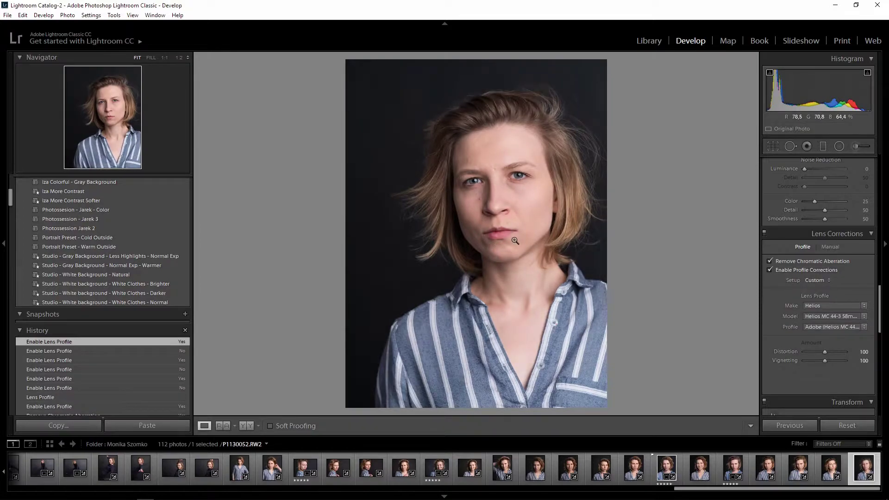
{"action": "left_click", "coordinate": [771, 271]}
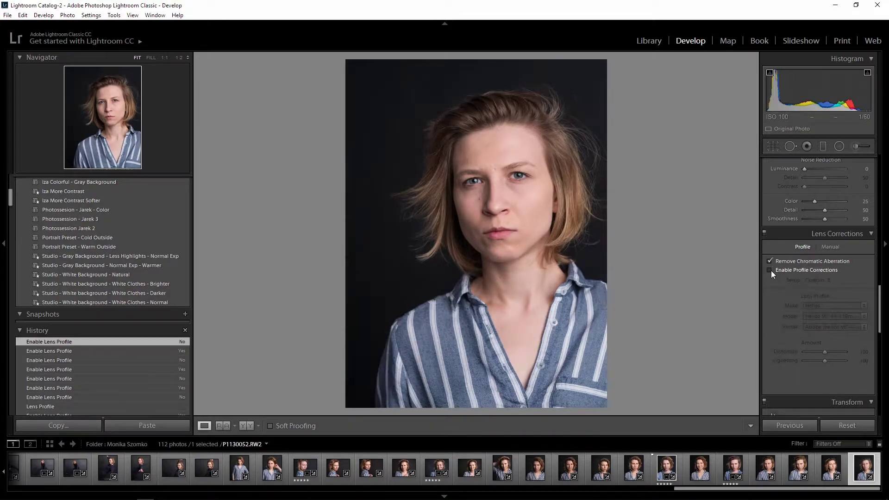
{"action": "left_click", "coordinate": [771, 271]}
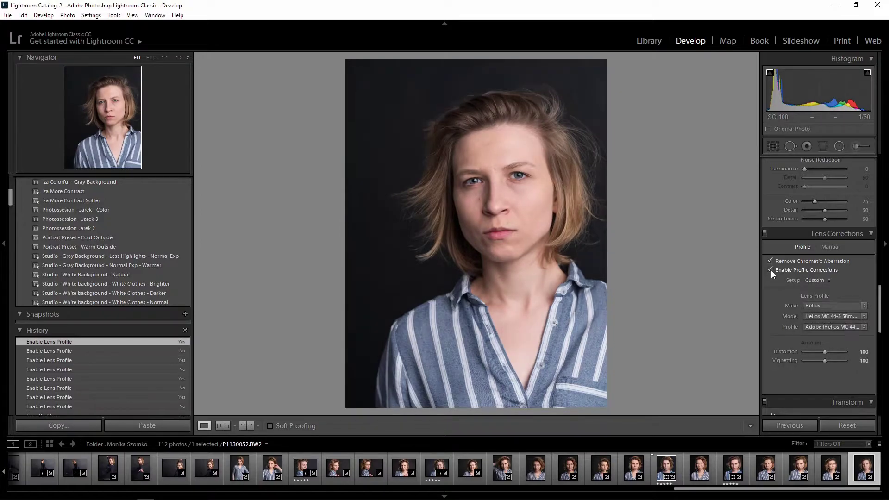
{"action": "left_click", "coordinate": [771, 270]}
{"action": "left_click", "coordinate": [771, 271]}
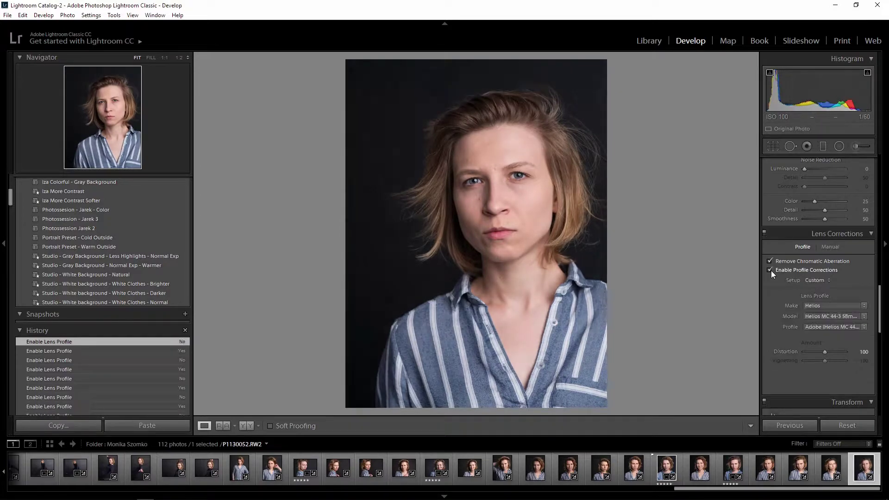
Step: Heal the dark blemish on the shaded side of the forehead at 1:1 with a size 30 spot, sampling the skin just beside it
{"action": "scroll", "coordinate": [819, 320], "scroll_direction": "down", "scroll_amount": 10}
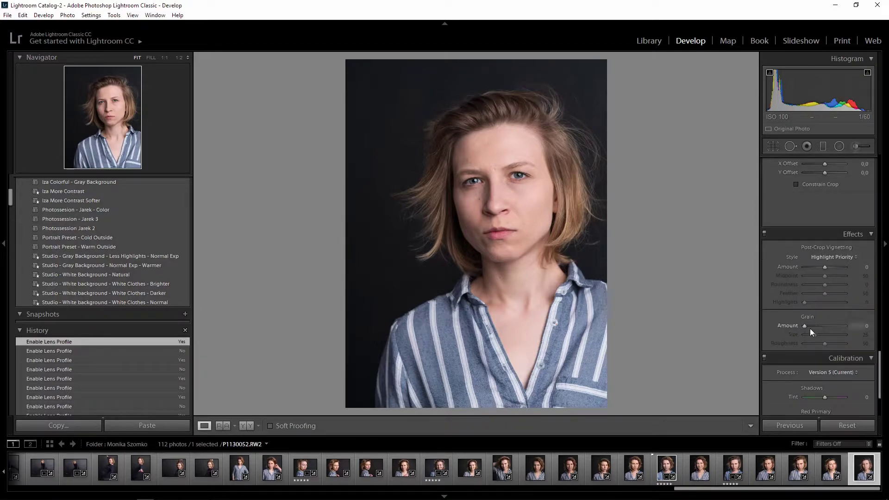
{"action": "scroll", "coordinate": [819, 334], "scroll_direction": "down", "scroll_amount": 5}
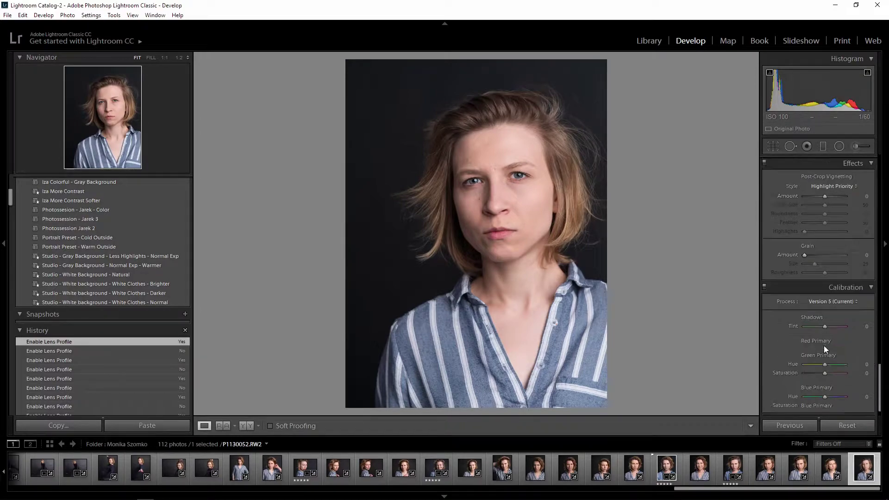
{"action": "scroll", "coordinate": [807, 277], "scroll_direction": "up", "scroll_amount": 15}
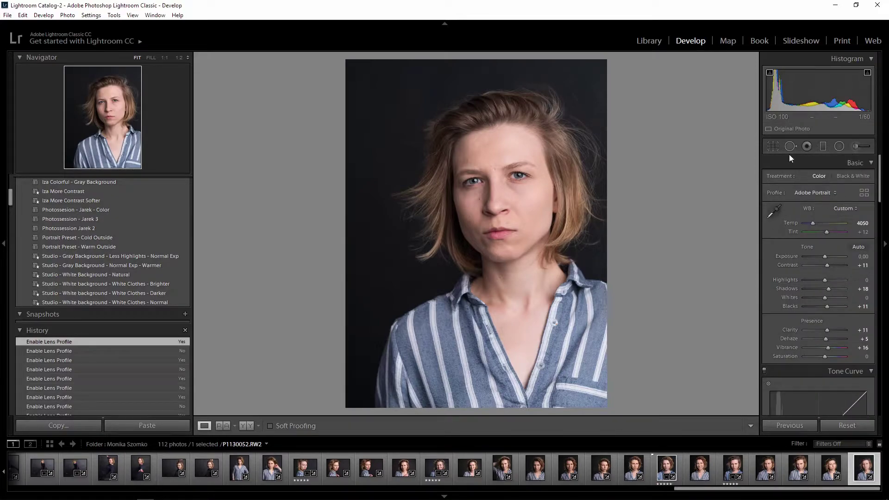
{"action": "left_click", "coordinate": [510, 158]}
{"action": "left_click_drag", "start_coordinate": [485, 190], "coordinate": [581, 215]}
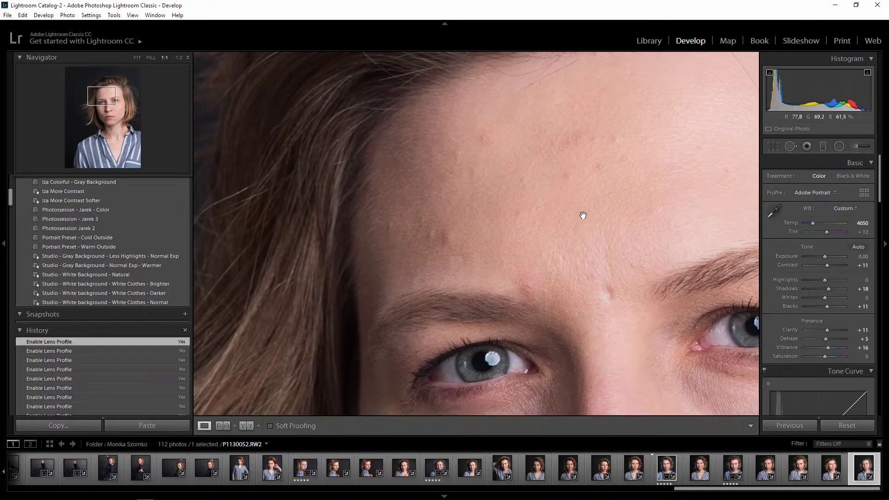
{"action": "left_click", "coordinate": [791, 146]}
{"action": "scroll", "coordinate": [449, 241], "scroll_direction": "down", "scroll_amount": 6}
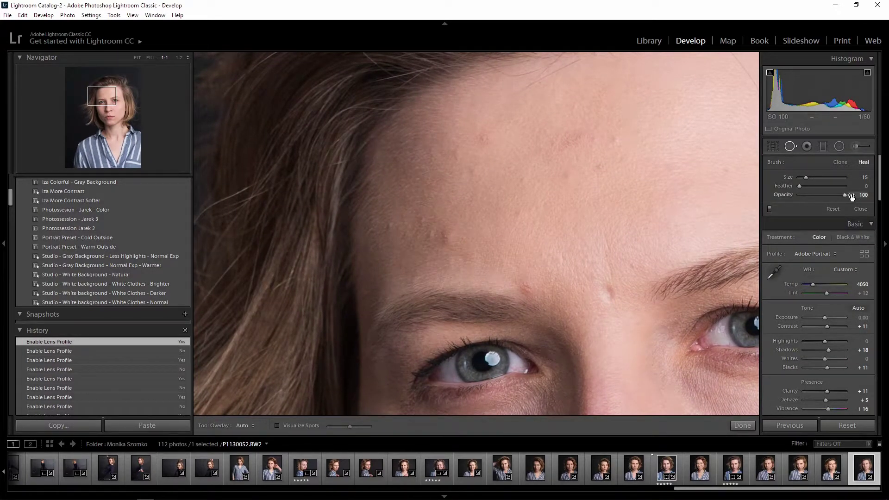
{"action": "scroll", "coordinate": [445, 239], "scroll_direction": "up", "scroll_amount": 2}
{"action": "left_click", "coordinate": [446, 237]}
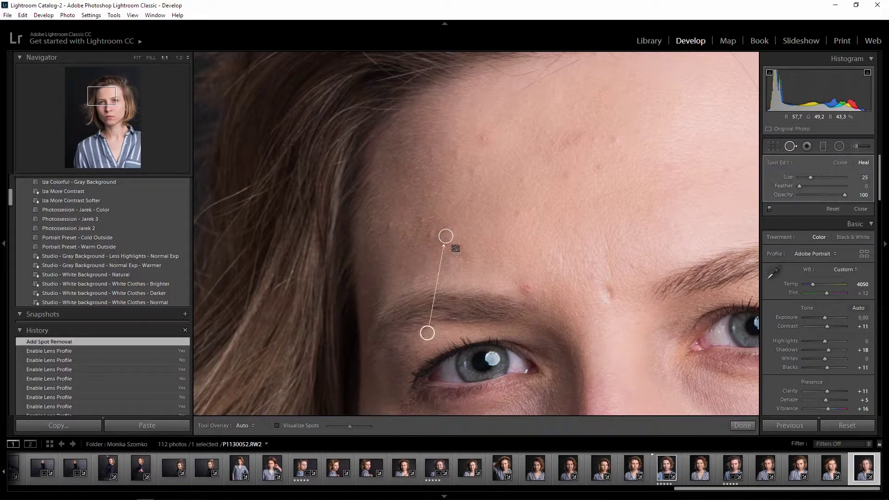
{"action": "left_click_drag", "start_coordinate": [426, 327], "coordinate": [448, 237]}
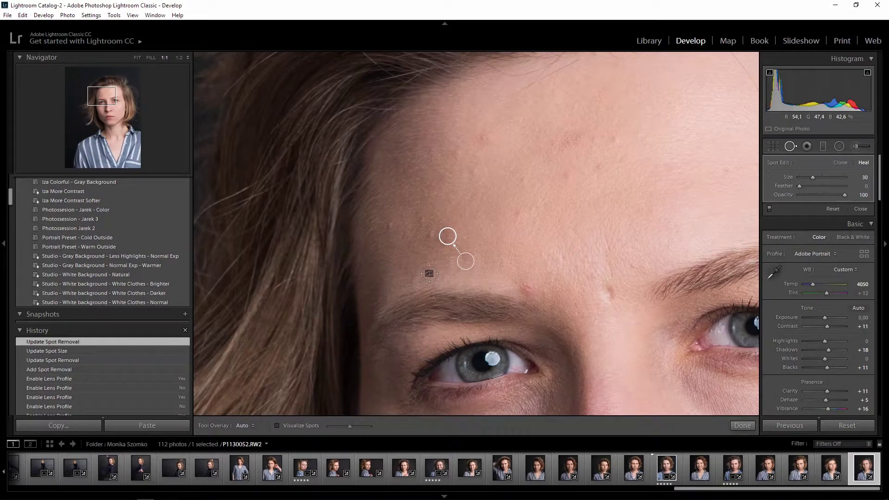
Step: Heal the reddish spot on the upper forehead at size 27 and the larger patch near the forehead's centre at size 46
{"action": "scroll", "coordinate": [485, 140], "scroll_direction": "down", "scroll_amount": 3}
{"action": "left_click", "coordinate": [484, 140]}
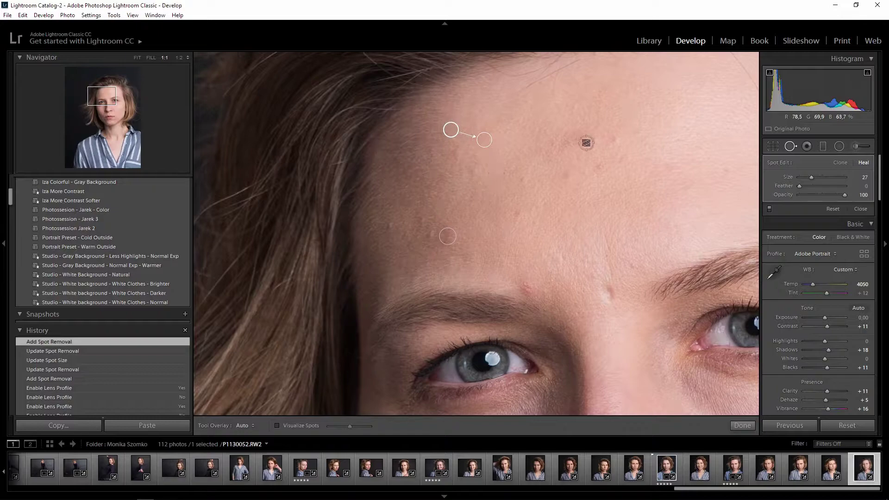
{"action": "scroll", "coordinate": [575, 141], "scroll_direction": "up", "scroll_amount": 3}
{"action": "left_click", "coordinate": [571, 140]}
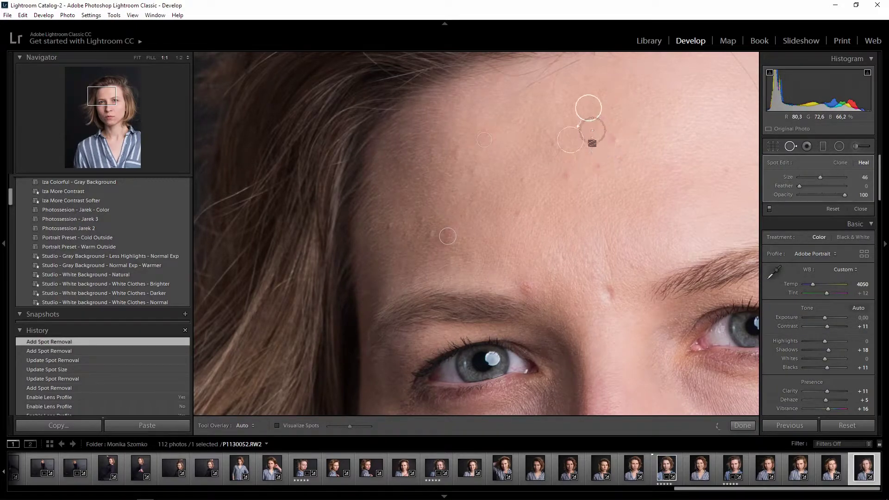
Step: Heal the three small spots around the healed patch on the central forehead, using size 17 for the last one
{"action": "scroll", "coordinate": [567, 177], "scroll_direction": "down", "scroll_amount": 3}
{"action": "left_click", "coordinate": [567, 177]}
{"action": "left_click", "coordinate": [613, 141]}
{"action": "scroll", "coordinate": [602, 171], "scroll_direction": "down", "scroll_amount": 3}
{"action": "left_click", "coordinate": [598, 197]}
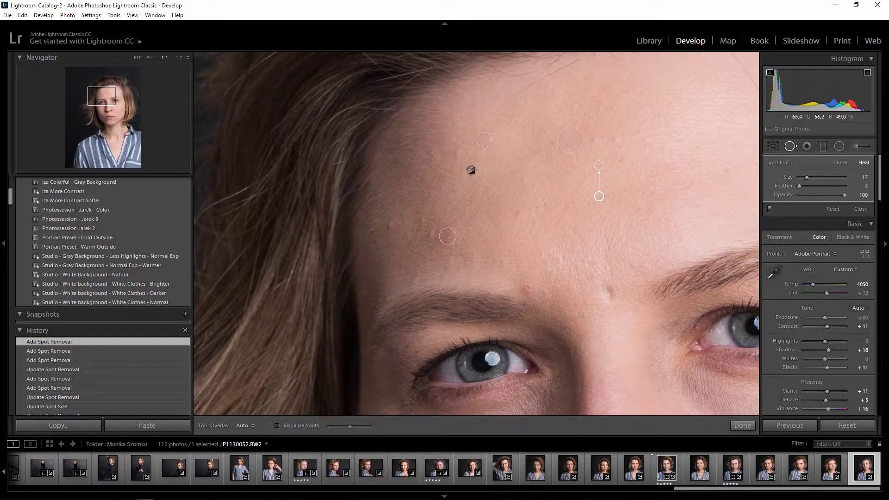
Step: Heal the remaining shaded-side forehead spots at sizes 27 and 20 and the blemish above the inner eyebrow at size 46, adjusting its source
{"action": "left_click", "coordinate": [472, 174]}
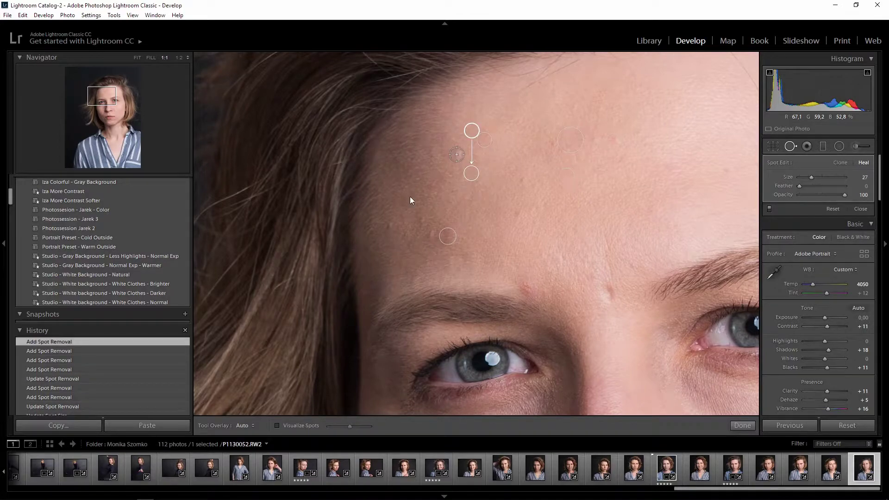
{"action": "left_click", "coordinate": [436, 191]}
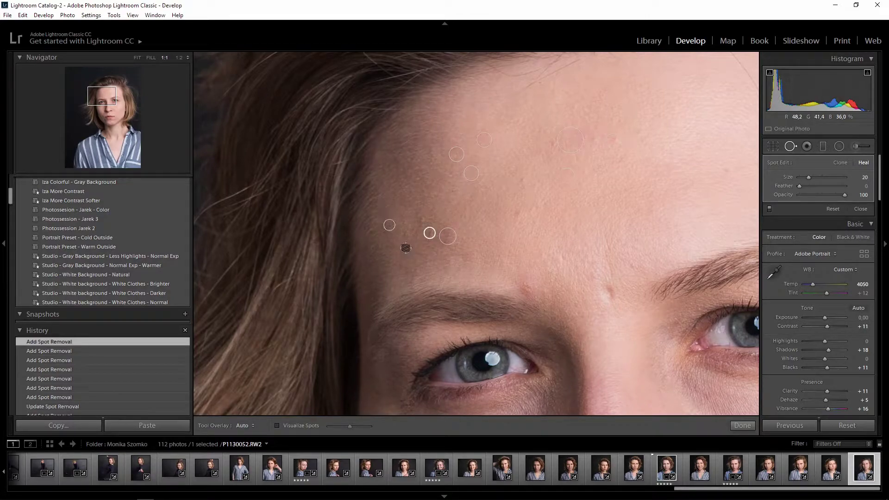
{"action": "left_click_drag", "start_coordinate": [429, 235], "coordinate": [429, 238]}
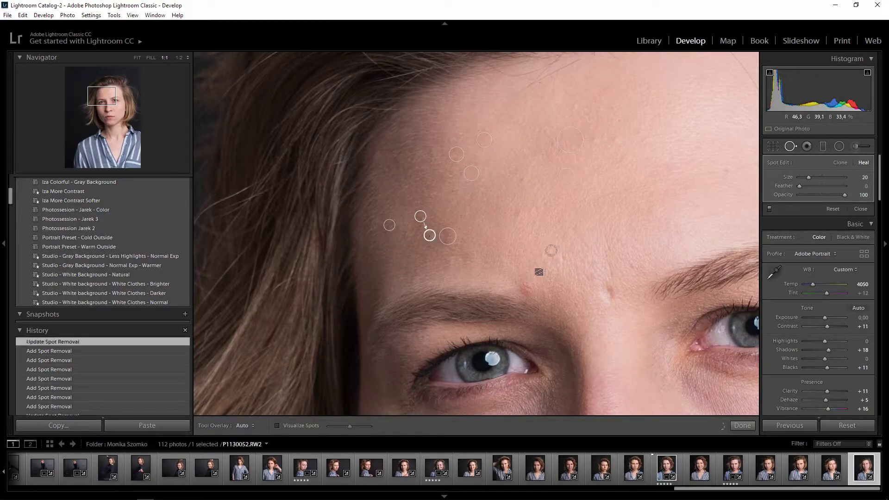
{"action": "left_click", "coordinate": [524, 286]}
{"action": "left_click_drag", "start_coordinate": [551, 291], "coordinate": [551, 273]}
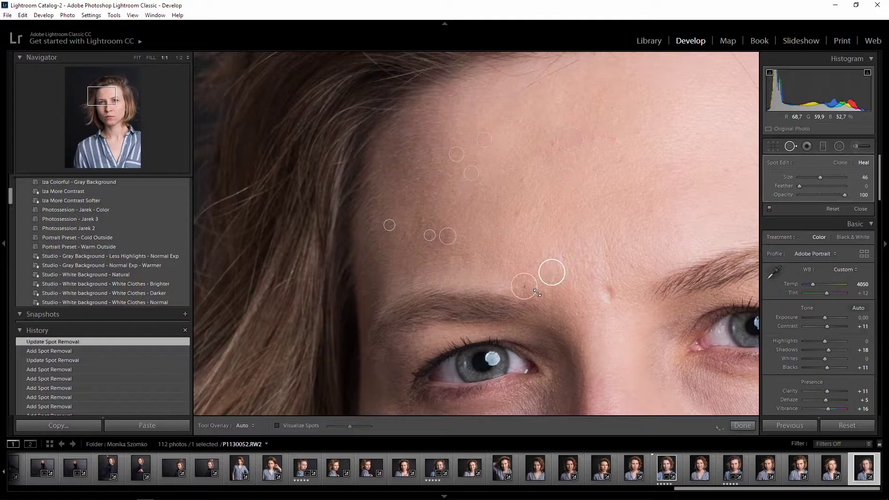
Step: Heal two spots on the lit side of the forehead at sizes 20 and 40
{"action": "left_click_drag", "start_coordinate": [114, 99], "coordinate": [125, 97]}
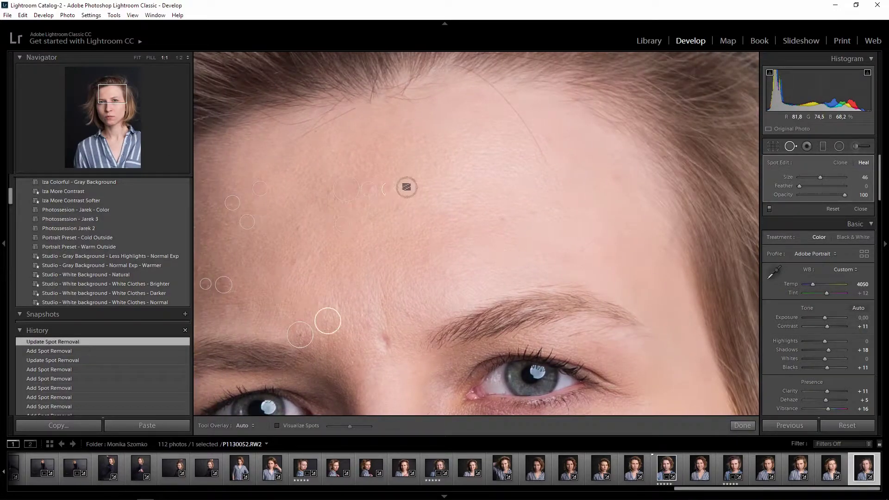
{"action": "left_click", "coordinate": [416, 183]}
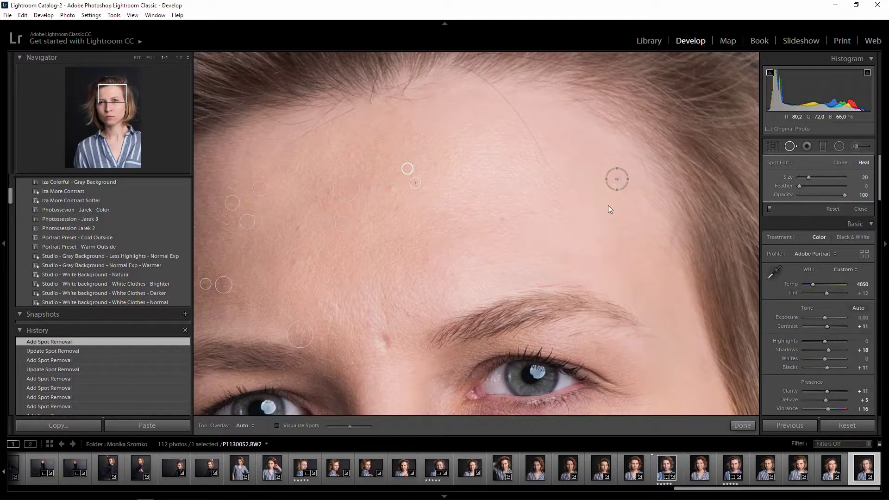
{"action": "left_click", "coordinate": [616, 179]}
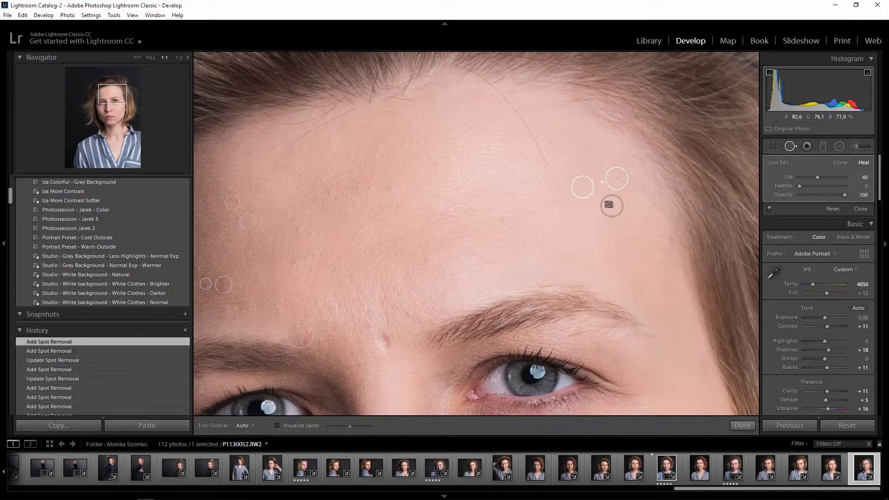
Step: Heal the spot above the inner end of the lit-side eyebrow at size 23 and the small central forehead spot at size 28
{"action": "left_click", "coordinate": [408, 314]}
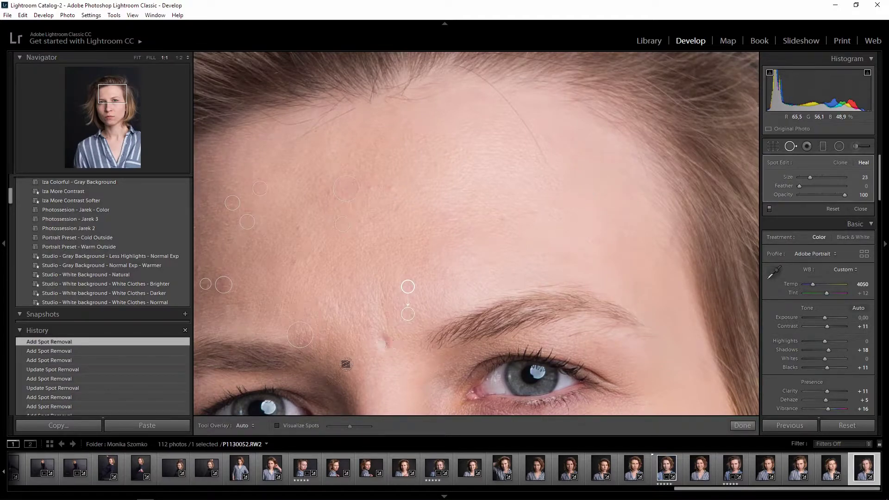
{"action": "left_click", "coordinate": [300, 337]}
{"action": "left_click", "coordinate": [389, 189]}
{"action": "left_click_drag", "start_coordinate": [386, 182], "coordinate": [387, 180]}
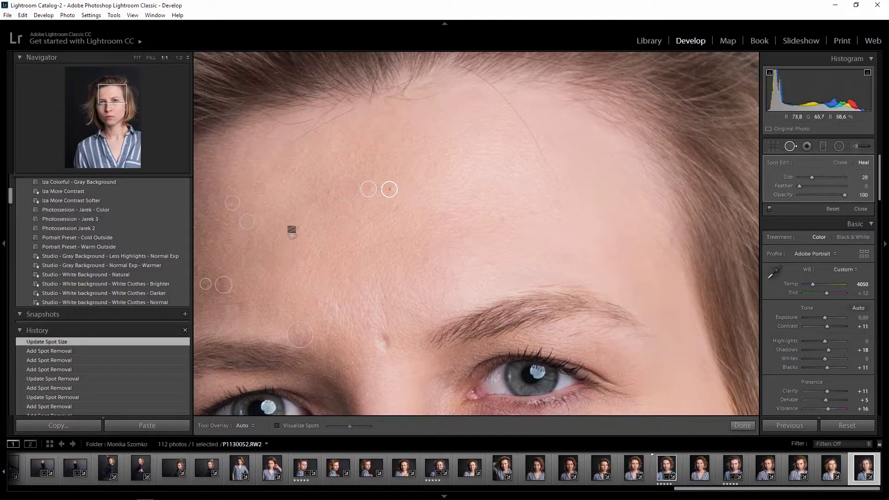
Step: Heal four spots on the lit-side cheek and beside the mouth, using size 28 for the third and size 34 for the last
{"action": "left_click_drag", "start_coordinate": [112, 95], "coordinate": [116, 109]}
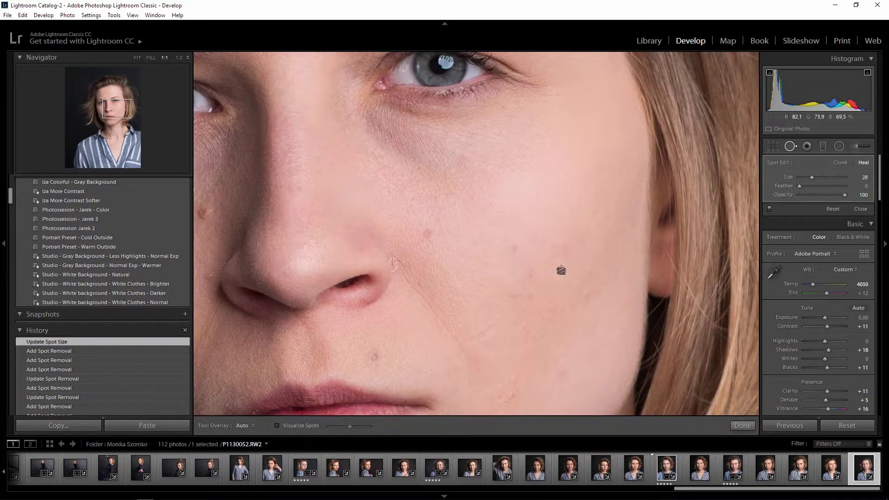
{"action": "left_click", "coordinate": [530, 275]}
{"action": "left_click", "coordinate": [514, 295]}
{"action": "scroll", "coordinate": [566, 372], "scroll_direction": "up", "scroll_amount": 5}
{"action": "left_click", "coordinate": [536, 391]}
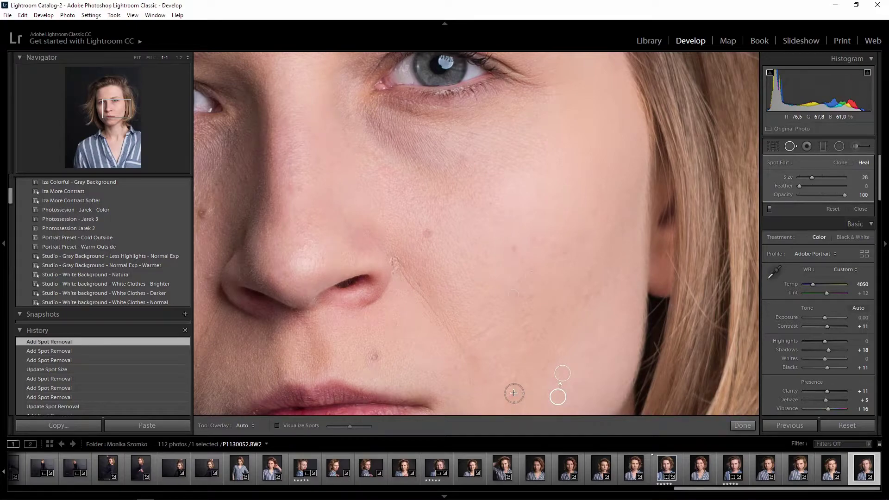
{"action": "scroll", "coordinate": [514, 394], "scroll_direction": "up", "scroll_amount": 3}
{"action": "left_click", "coordinate": [514, 394]}
Step: Heal the flaws along the lips, using sizes 15, 28 and 21 on the shaded half and center, finishing at size 15
{"action": "left_click_drag", "start_coordinate": [103, 112], "coordinate": [93, 117]}
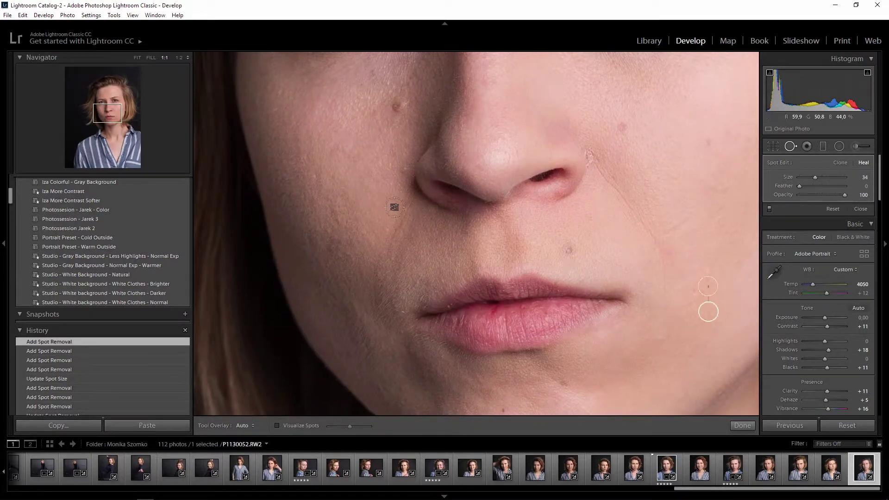
{"action": "left_click_drag", "start_coordinate": [88, 111], "coordinate": [107, 121]}
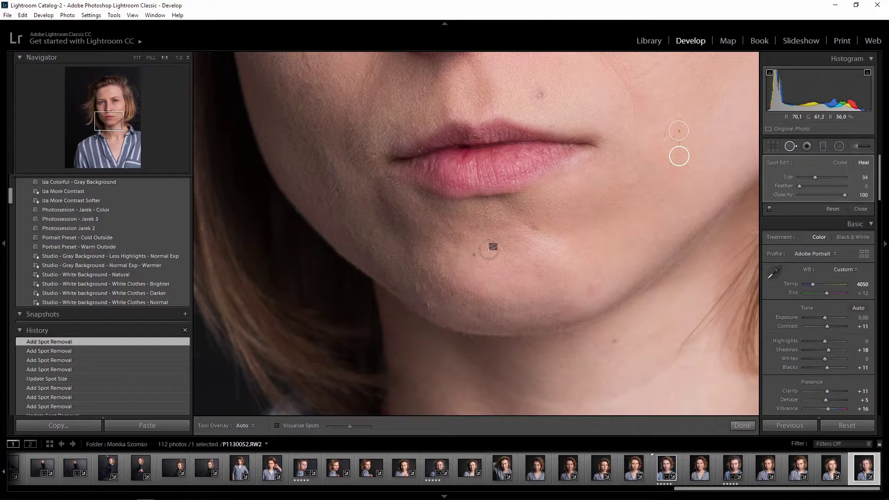
{"action": "scroll", "coordinate": [421, 149], "scroll_direction": "down", "scroll_amount": 5}
{"action": "left_click", "coordinate": [421, 149]}
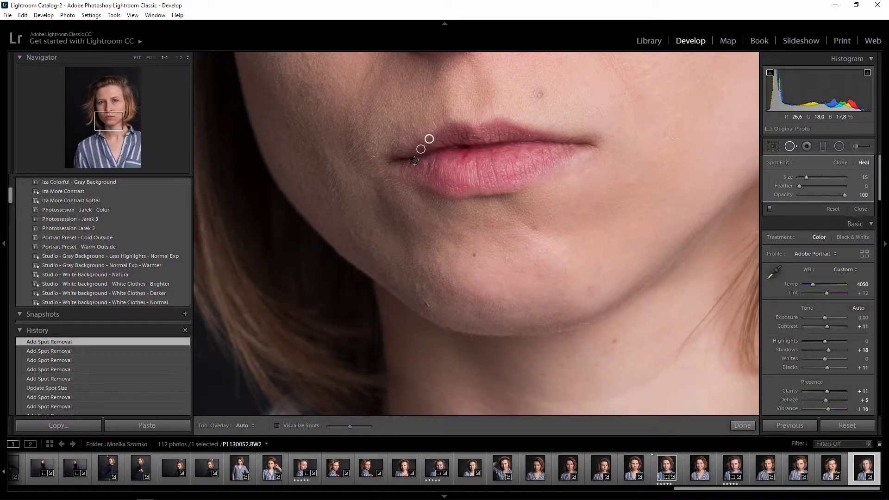
{"action": "left_click", "coordinate": [465, 156]}
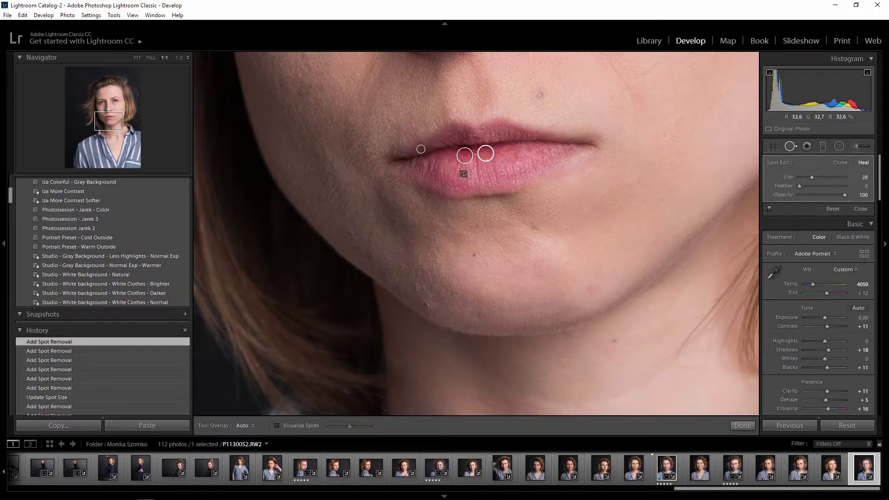
{"action": "left_click", "coordinate": [428, 165]}
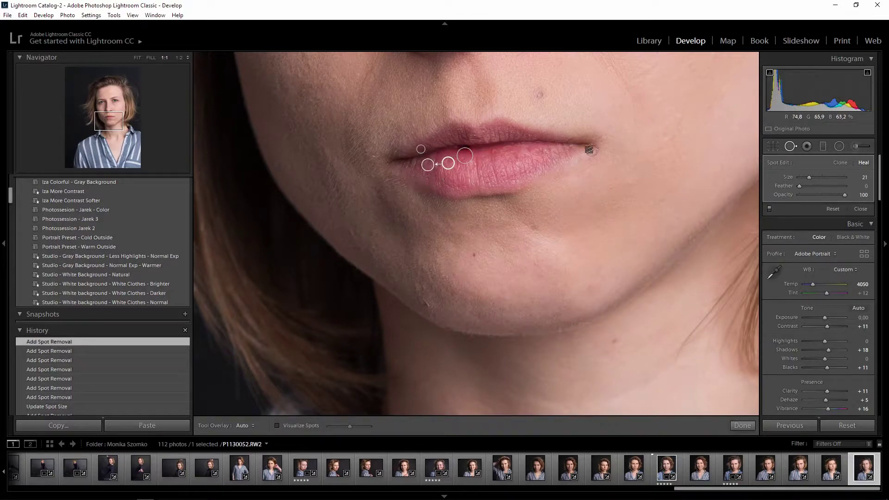
{"action": "left_click", "coordinate": [541, 151]}
{"action": "key", "text": "slash"}
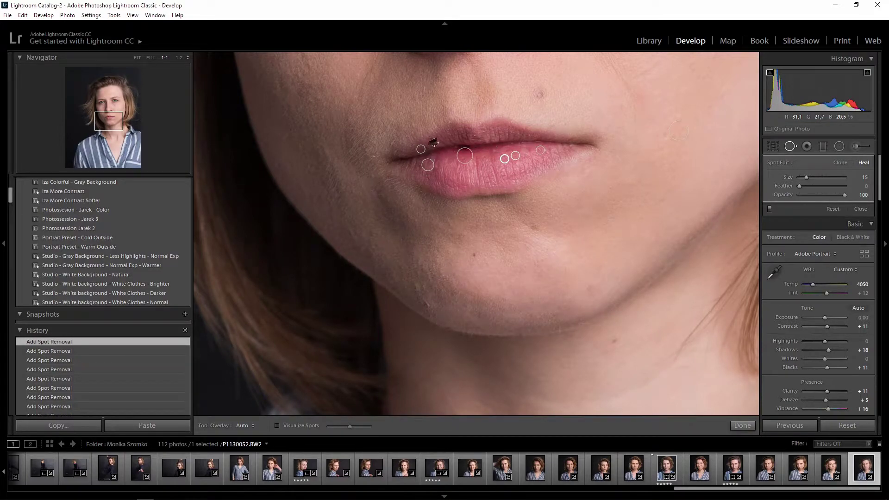
Step: Heal the mark beside the lit-side nostril at size 21, place its source on the skin directly above, and check the result
{"action": "mouse_move", "coordinate": [110, 121]}
{"action": "left_mouse_down"}
{"action": "mouse_move", "coordinate": [112, 151]}
{"action": "mouse_move", "coordinate": [134, 117]}
{"action": "mouse_move", "coordinate": [123, 118]}
{"action": "left_mouse_up"}
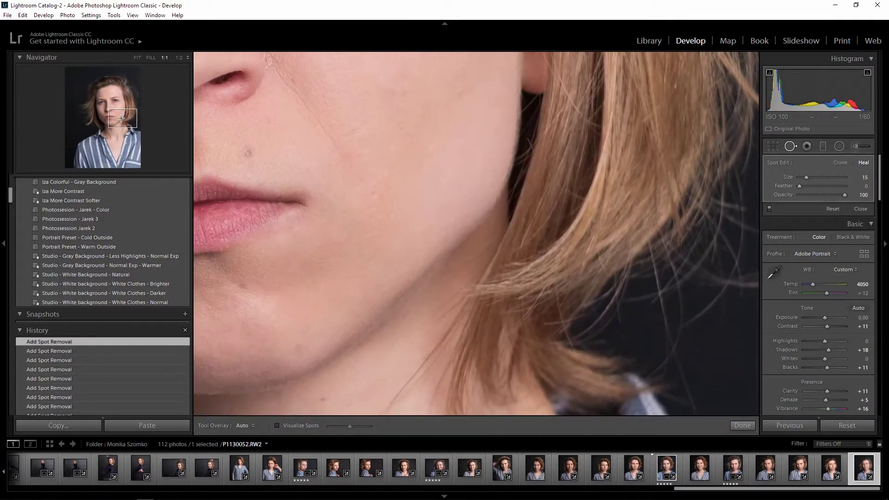
{"action": "left_click", "coordinate": [152, 59]}
{"action": "left_click", "coordinate": [163, 59]}
{"action": "left_click_drag", "start_coordinate": [108, 113], "coordinate": [101, 104]}
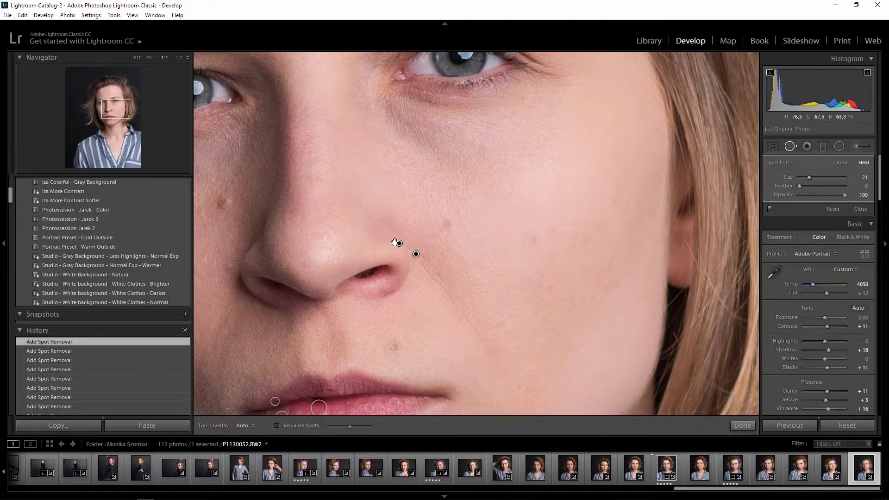
{"action": "left_click_drag", "start_coordinate": [405, 241], "coordinate": [417, 238]}
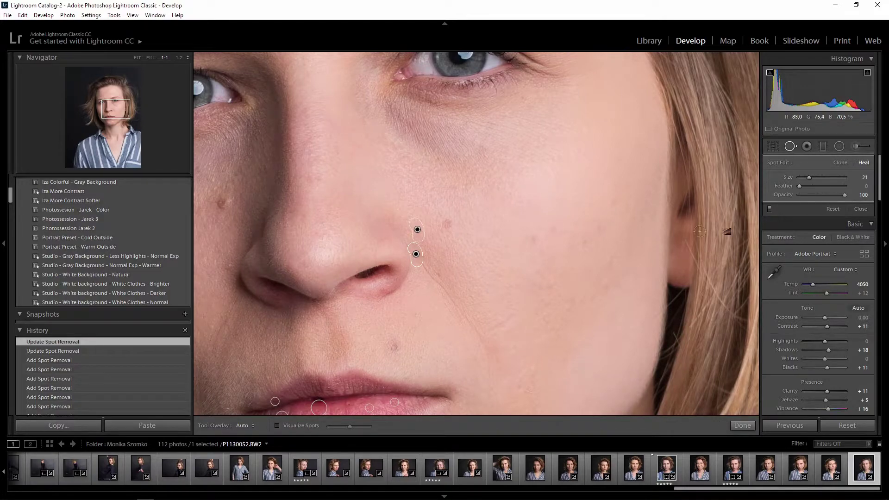
{"action": "left_click", "coordinate": [790, 146]}
{"action": "left_click", "coordinate": [791, 146]}
Step: Paint a healing stroke at size 76 across the dark area under the lit-side eye
{"action": "left_click_drag", "start_coordinate": [108, 107], "coordinate": [108, 102]}
{"action": "scroll", "coordinate": [419, 243], "scroll_direction": "up", "scroll_amount": 2}
{"action": "scroll", "coordinate": [419, 241], "scroll_direction": "up", "scroll_amount": 9}
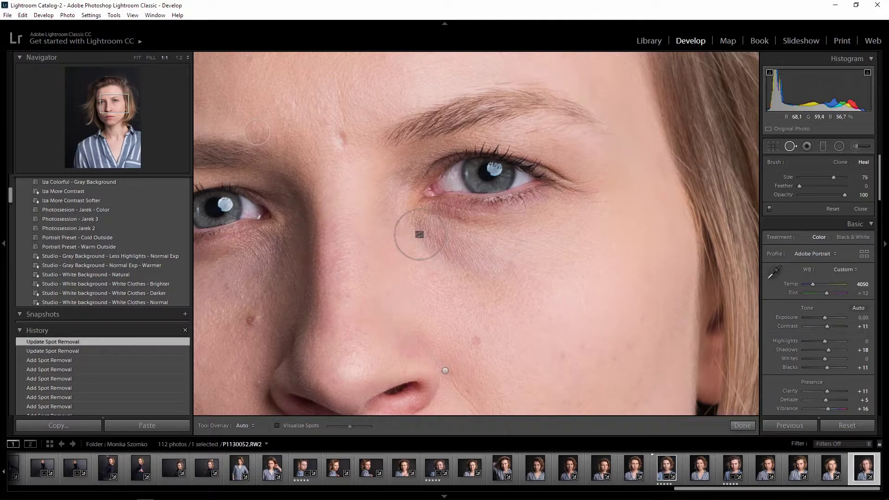
{"action": "scroll", "coordinate": [417, 232], "scroll_direction": "up", "scroll_amount": 1}
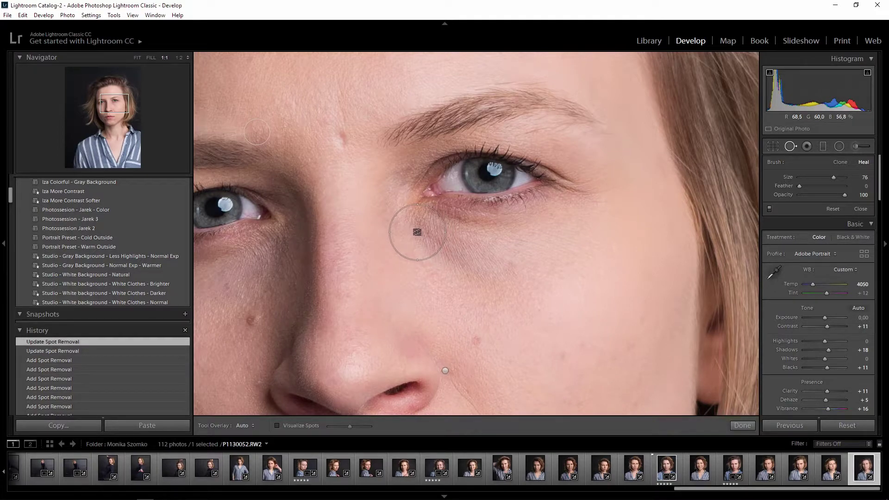
{"action": "mouse_move", "coordinate": [417, 232]}
{"action": "left_mouse_down"}
{"action": "mouse_move", "coordinate": [504, 243]}
{"action": "mouse_move", "coordinate": [539, 236]}
{"action": "mouse_move", "coordinate": [541, 251]}
{"action": "left_mouse_up"}
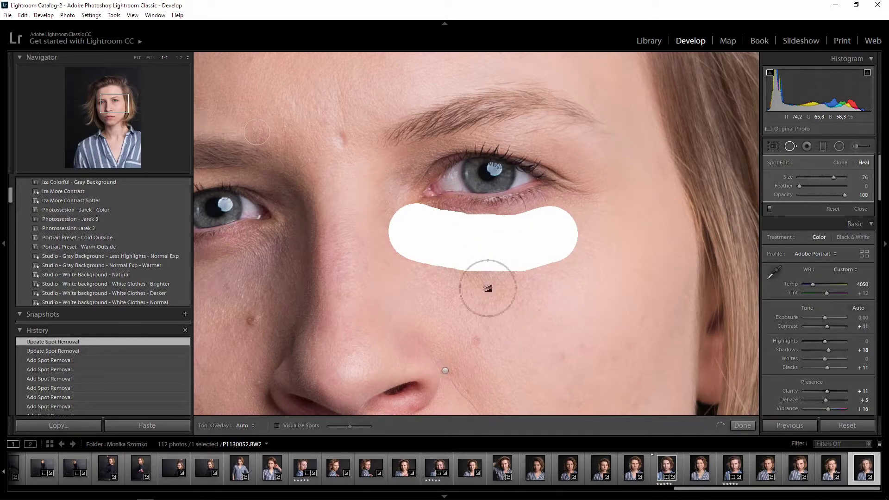
Step: Move the under-eye stroke's source area onto the cheek skin directly beneath the stroke
{"action": "left_click", "coordinate": [114, 114]}
{"action": "left_click_drag", "start_coordinate": [114, 116], "coordinate": [107, 132]}
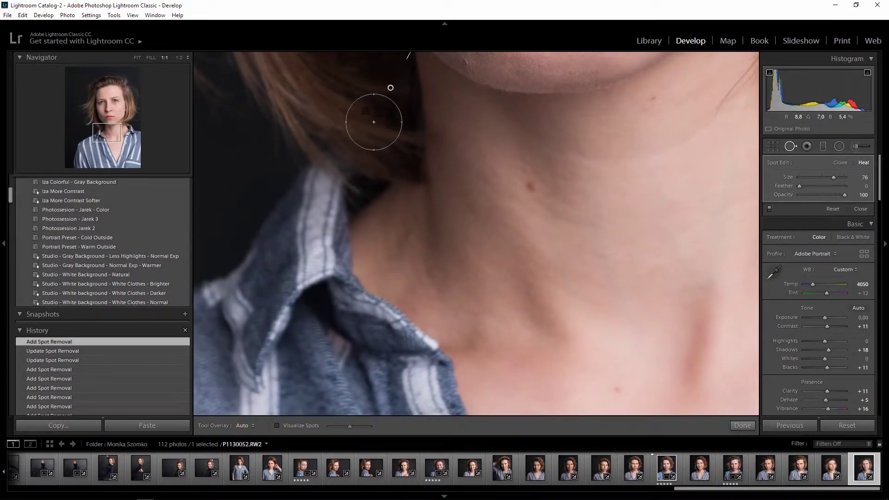
{"action": "left_click", "coordinate": [102, 122]}
{"action": "left_click", "coordinate": [106, 126]}
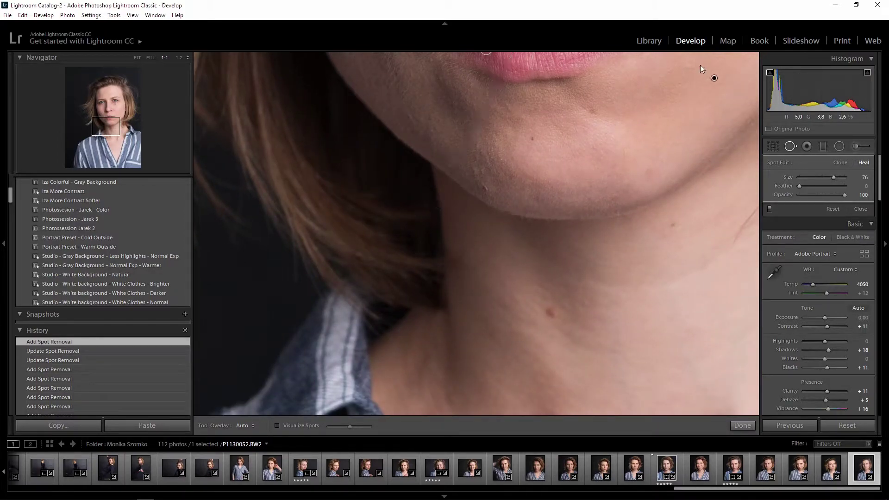
{"action": "left_click", "coordinate": [116, 116]}
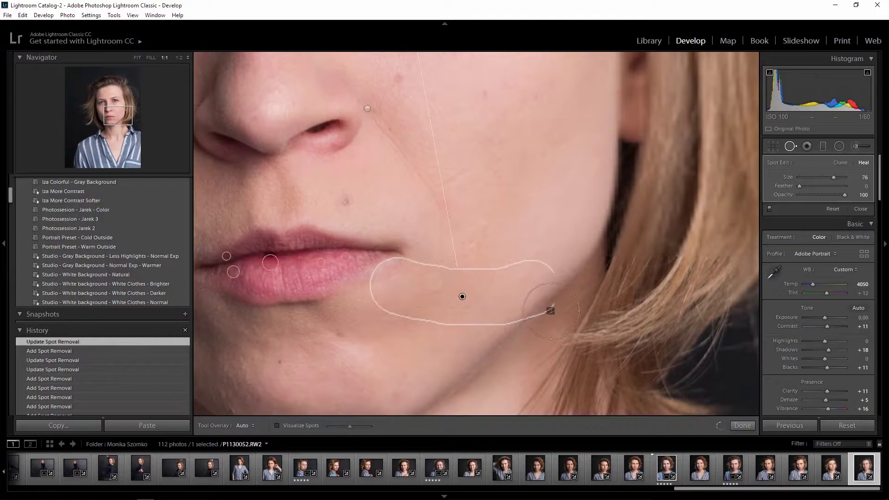
{"action": "left_click_drag", "start_coordinate": [113, 108], "coordinate": [116, 105]}
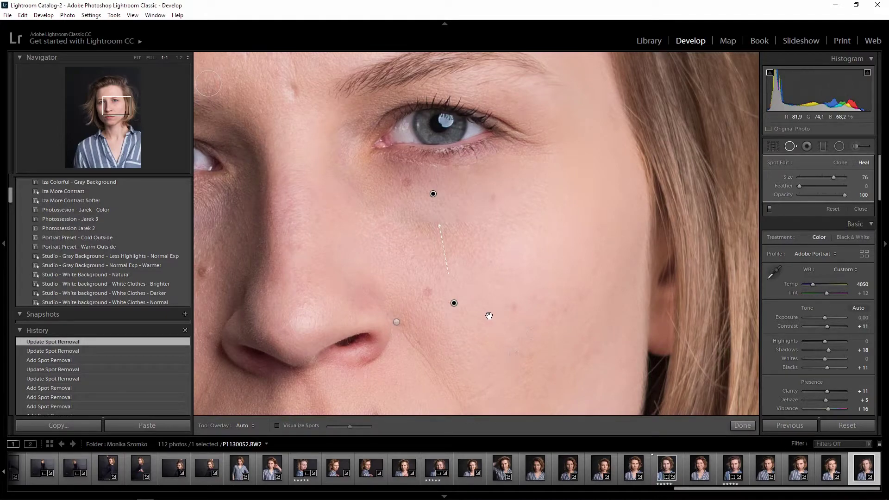
{"action": "mouse_move", "coordinate": [454, 304]}
{"action": "left_mouse_down"}
{"action": "mouse_move", "coordinate": [455, 250]}
{"action": "mouse_move", "coordinate": [452, 262]}
{"action": "mouse_move", "coordinate": [442, 259]}
{"action": "left_mouse_up"}
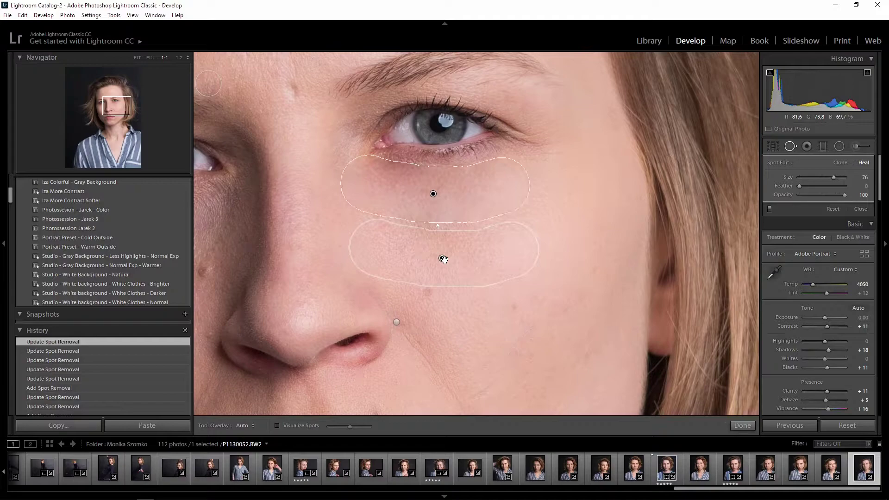
{"action": "left_click_drag", "start_coordinate": [442, 259], "coordinate": [442, 259]}
Step: Set the under-eye patch's opacity to 61, fine-tune its source position, and check it without the overlay
{"action": "left_click", "coordinate": [824, 195]}
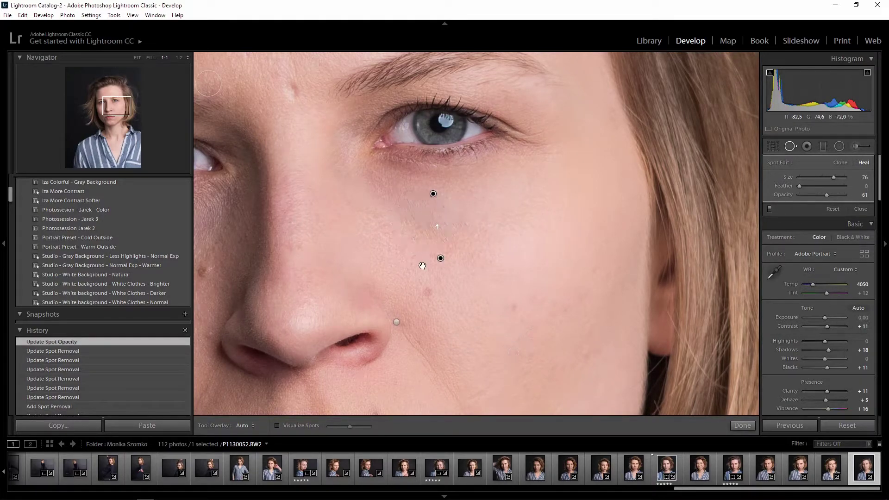
{"action": "left_click_drag", "start_coordinate": [451, 254], "coordinate": [450, 250]}
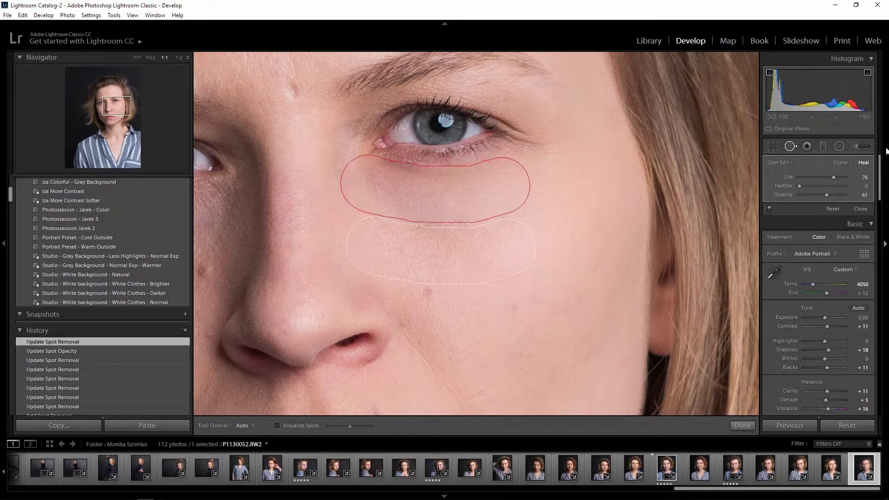
{"action": "left_click", "coordinate": [791, 146]}
{"action": "left_click", "coordinate": [791, 147]}
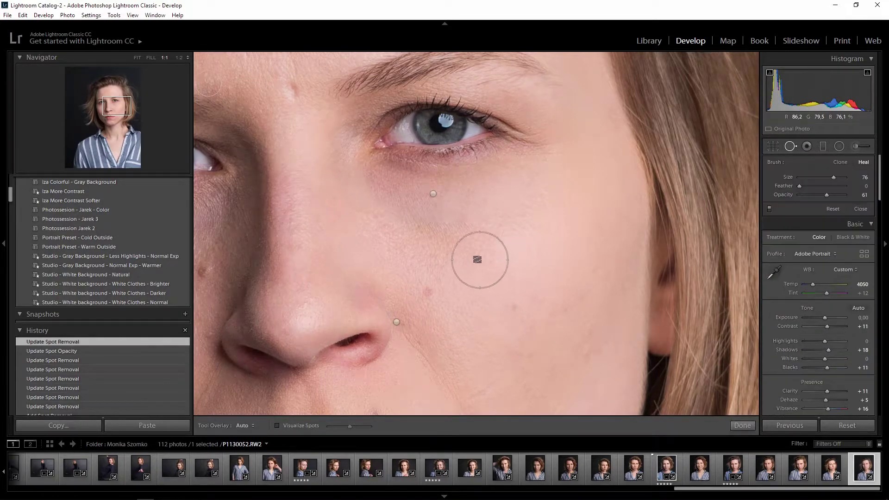
Step: Reselect the under-eye patch and set its feather to 100 and opacity to 70
{"action": "left_click", "coordinate": [446, 208]}
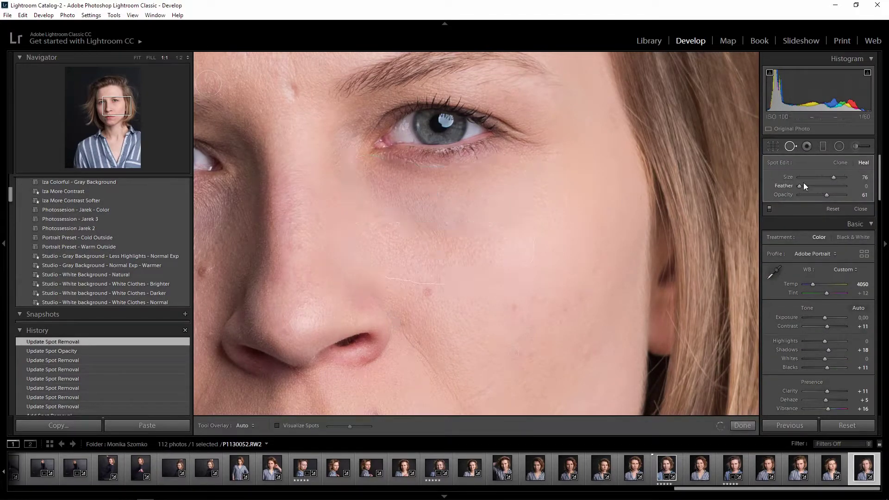
{"action": "left_click_drag", "start_coordinate": [802, 187], "coordinate": [819, 185]}
{"action": "left_click_drag", "start_coordinate": [819, 186], "coordinate": [824, 185]}
{"action": "left_click_drag", "start_coordinate": [825, 185], "coordinate": [832, 185]}
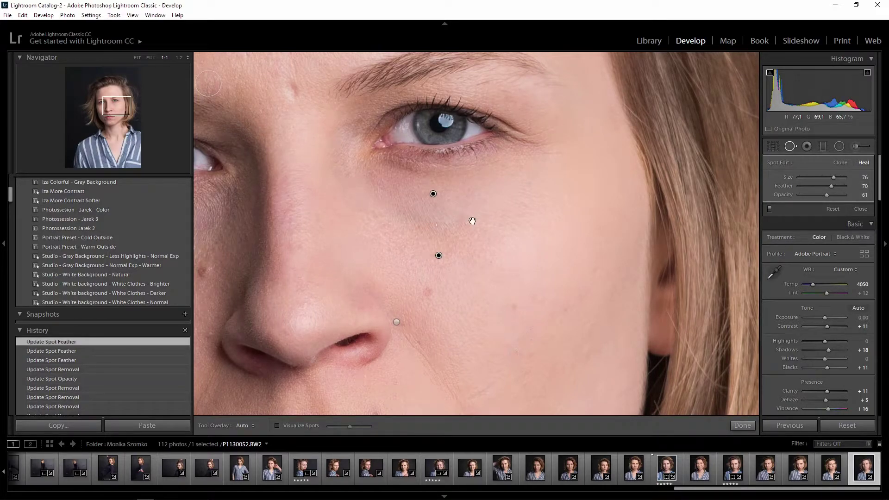
{"action": "left_click_drag", "start_coordinate": [854, 185], "coordinate": [844, 185]}
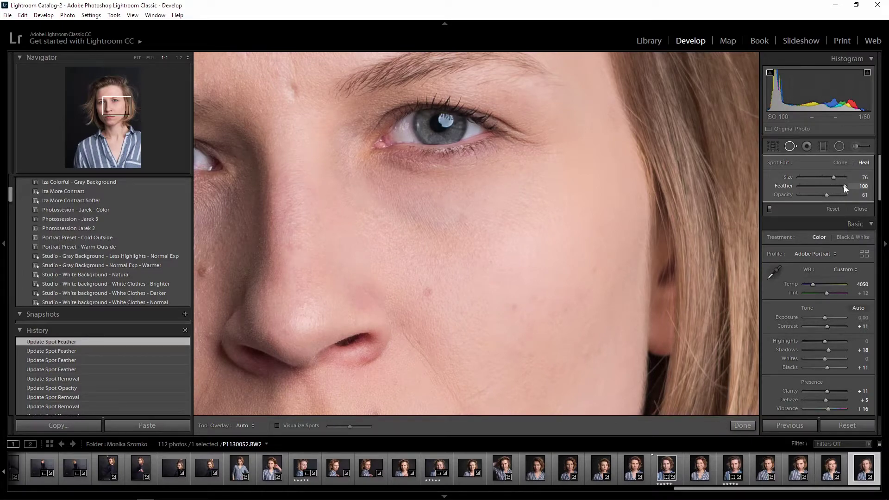
{"action": "left_click_drag", "start_coordinate": [825, 193], "coordinate": [833, 194]}
Step: Examine the under-eye retouch on the wider portrait and in a close-up before/after comparison
{"action": "left_click", "coordinate": [493, 242]}
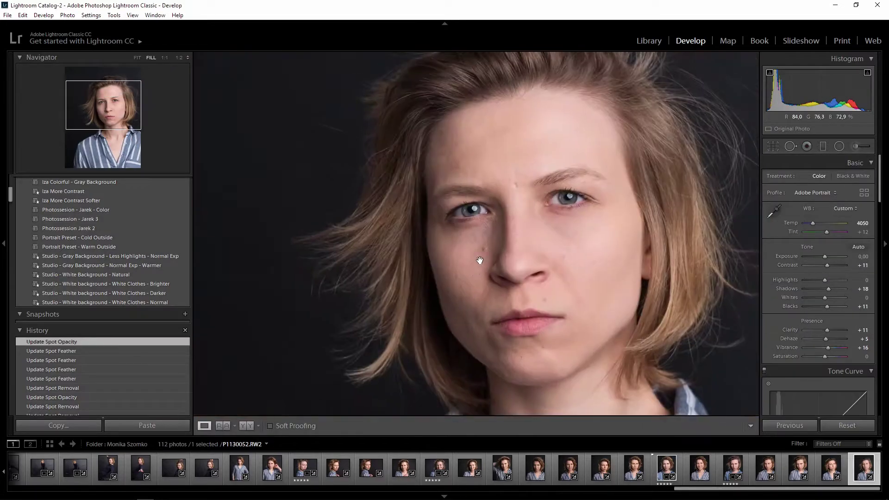
{"action": "left_click", "coordinate": [574, 234]}
{"action": "left_click_drag", "start_coordinate": [573, 234], "coordinate": [522, 257]}
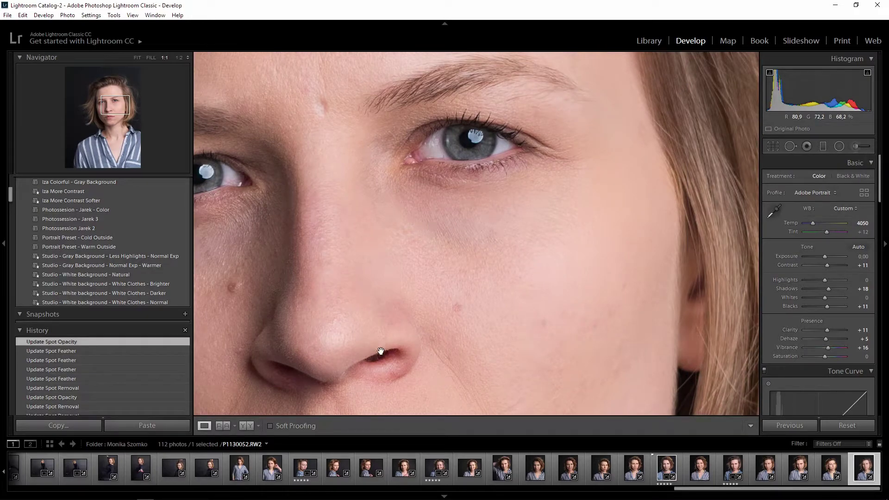
{"action": "left_click", "coordinate": [250, 425]}
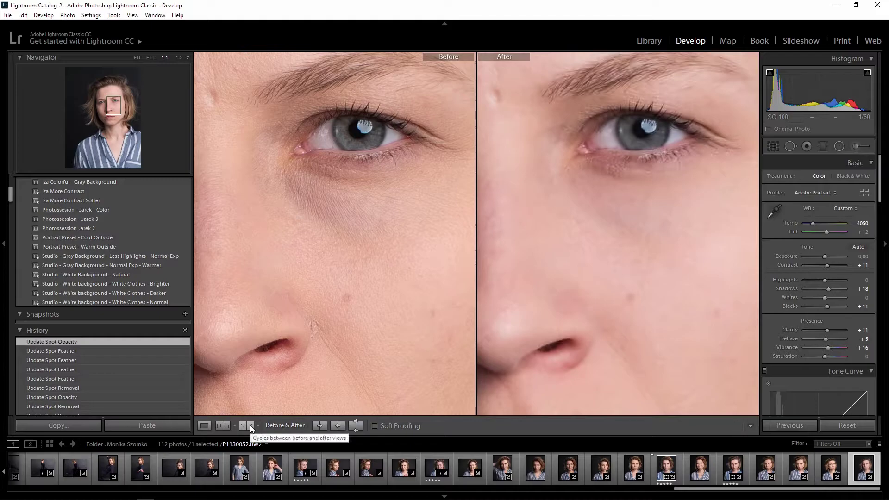
{"action": "left_click", "coordinate": [203, 425]}
{"action": "left_click", "coordinate": [468, 214]}
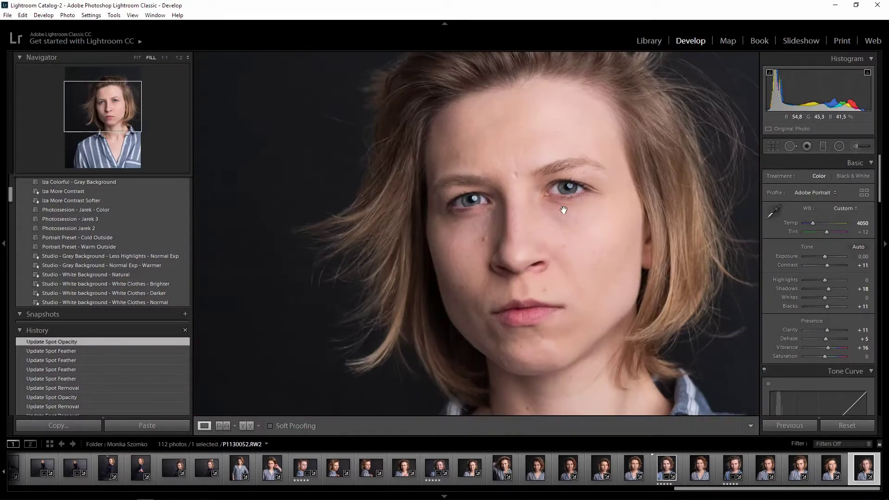
{"action": "left_click", "coordinate": [552, 224]}
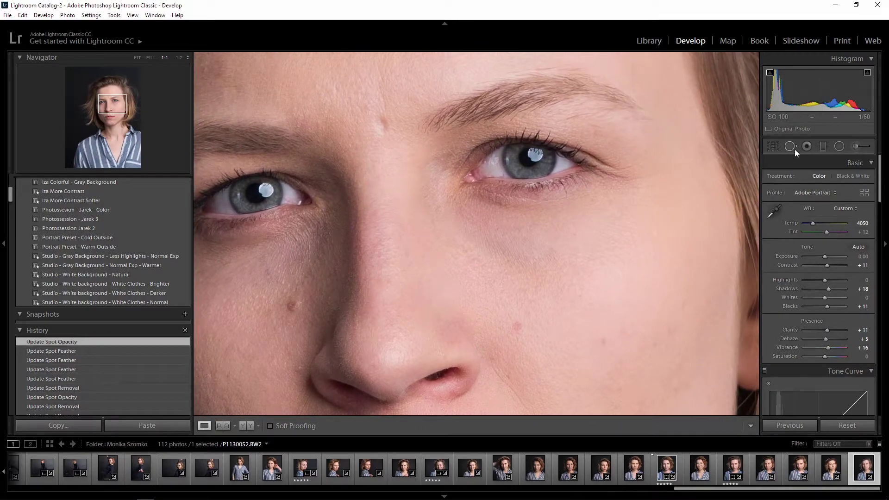
Step: Reselect the under-eye patch, shift it slightly, and leave spot removal to check the blend
{"action": "left_click", "coordinate": [790, 146]}
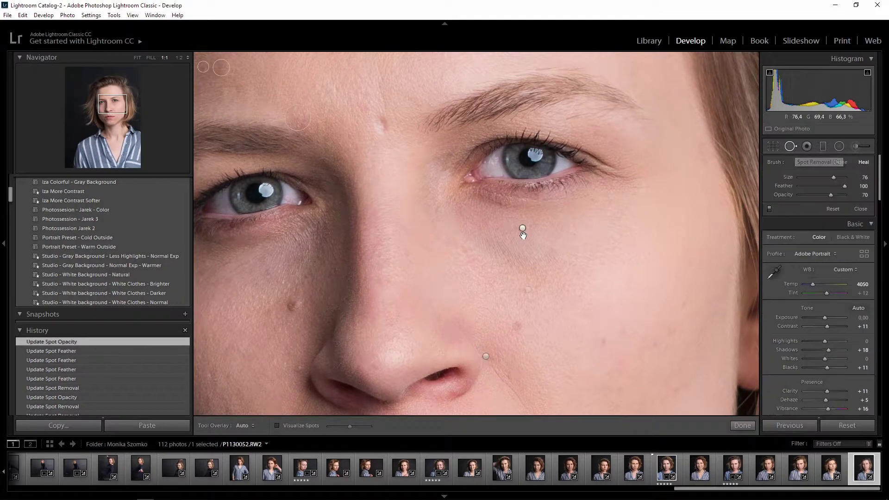
{"action": "left_click", "coordinate": [522, 228]}
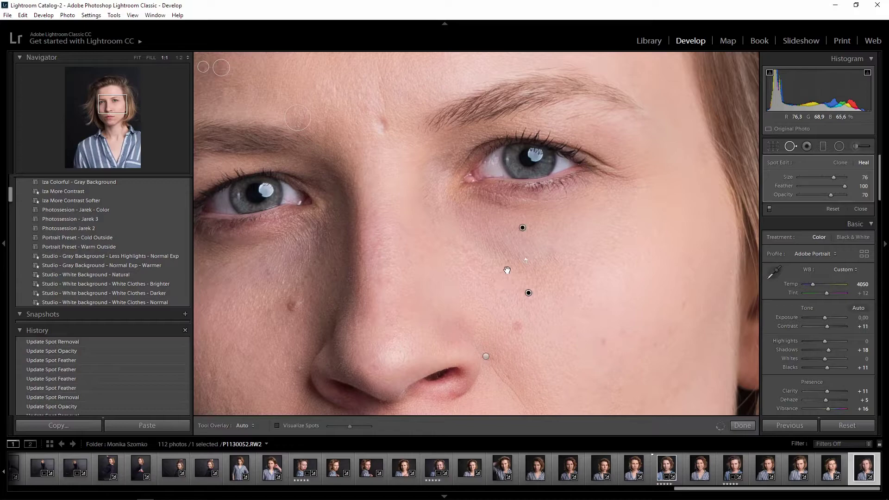
{"action": "left_click_drag", "start_coordinate": [543, 232], "coordinate": [536, 239]}
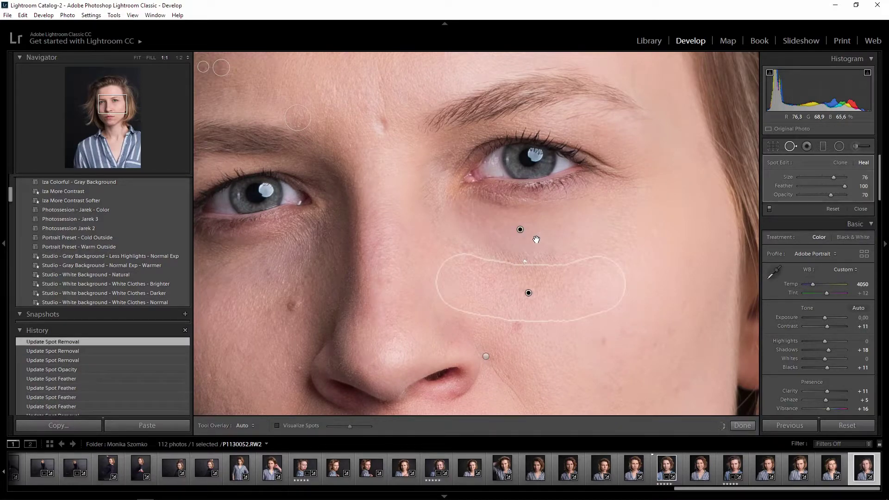
{"action": "key", "text": "q"}
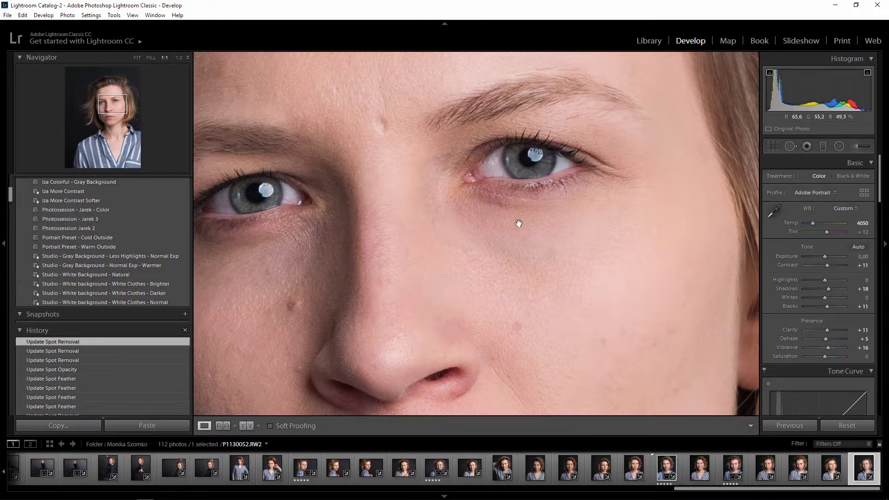
Step: Heal the shadow remaining just below the under-eye patch with a size 51 brush, source the patch from the cheek, and leave spot removal
{"action": "key", "text": "q"}
{"action": "scroll", "coordinate": [547, 260], "scroll_direction": "down", "scroll_amount": 4}
{"action": "scroll", "coordinate": [547, 260], "scroll_direction": "down", "scroll_amount": 1}
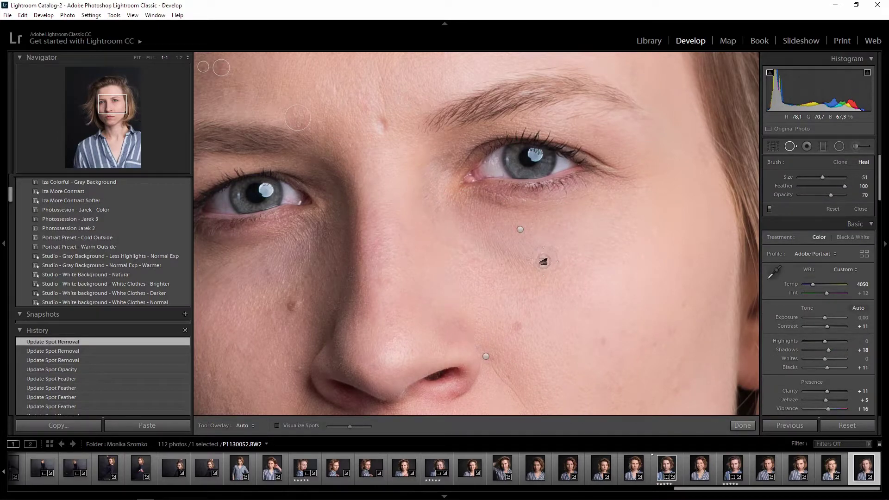
{"action": "left_click_drag", "start_coordinate": [543, 261], "coordinate": [502, 248]}
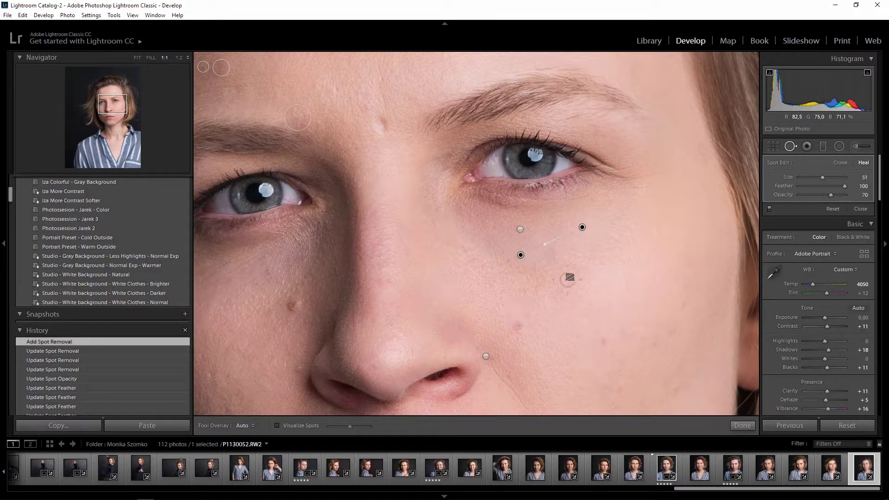
{"action": "left_click", "coordinate": [583, 229]}
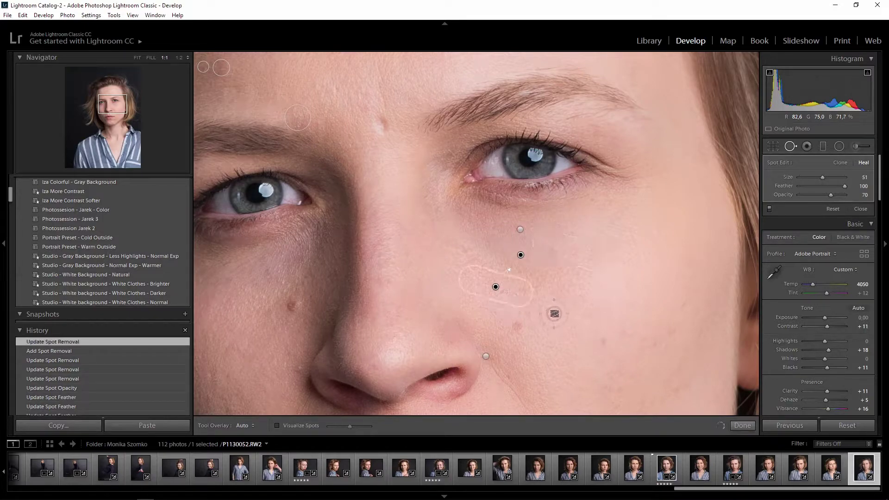
{"action": "left_click", "coordinate": [790, 146]}
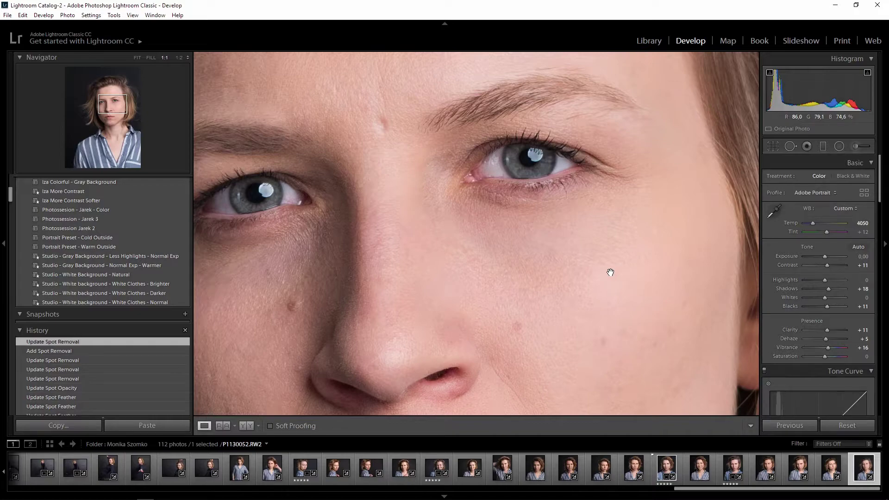
Step: Reopen spot removal, reselect the large under-eye patch for a minor position adjustment, and close the tool
{"action": "left_click", "coordinate": [790, 147]}
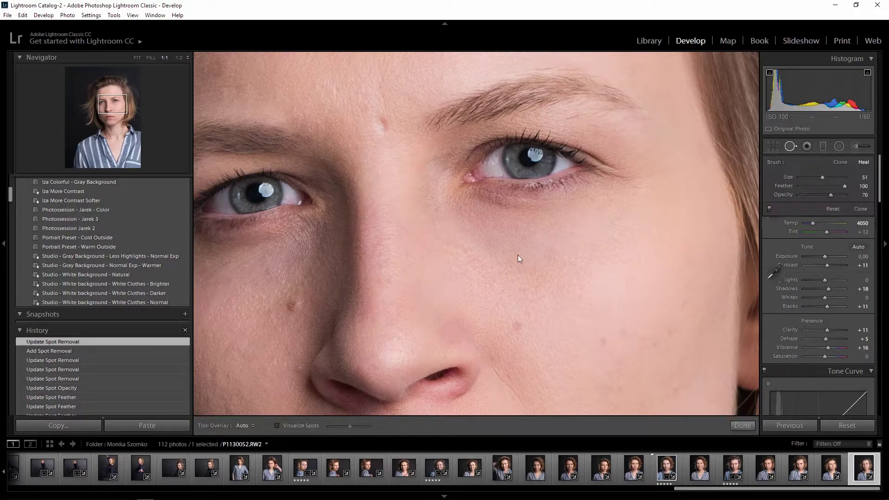
{"action": "left_click", "coordinate": [521, 256]}
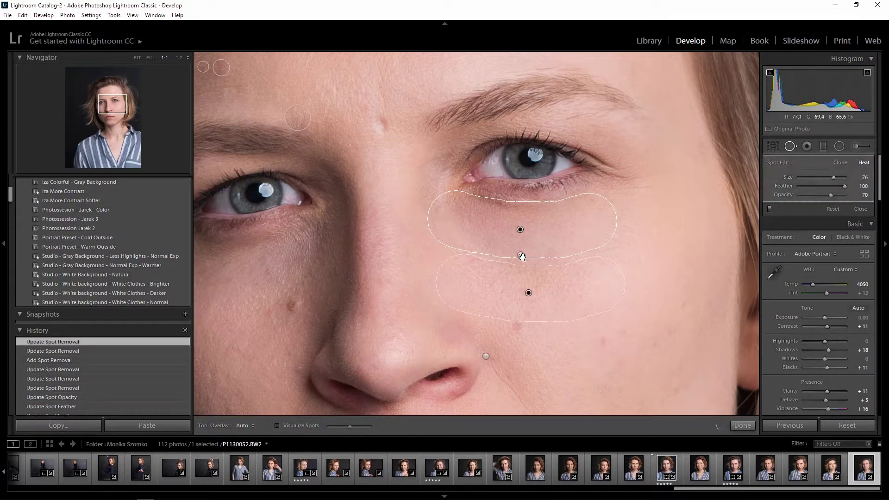
{"action": "left_click", "coordinate": [795, 147]}
Step: Examine the retouched under-eye area on the wider portrait and in a side-by-side before/after comparison
{"action": "left_click", "coordinate": [481, 243]}
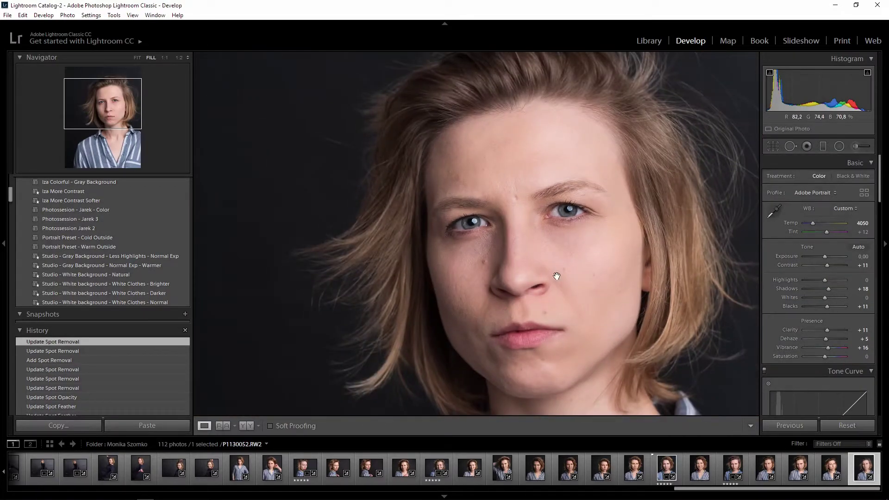
{"action": "left_click", "coordinate": [246, 426]}
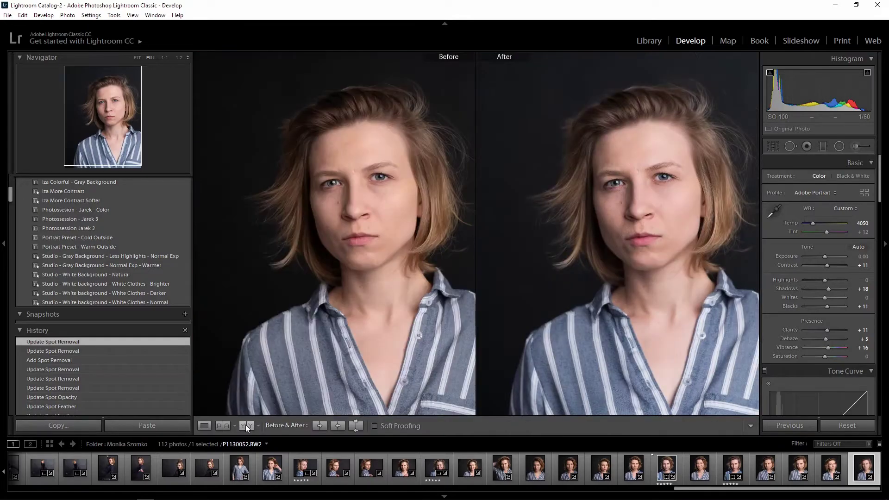
{"action": "left_click", "coordinate": [667, 187]}
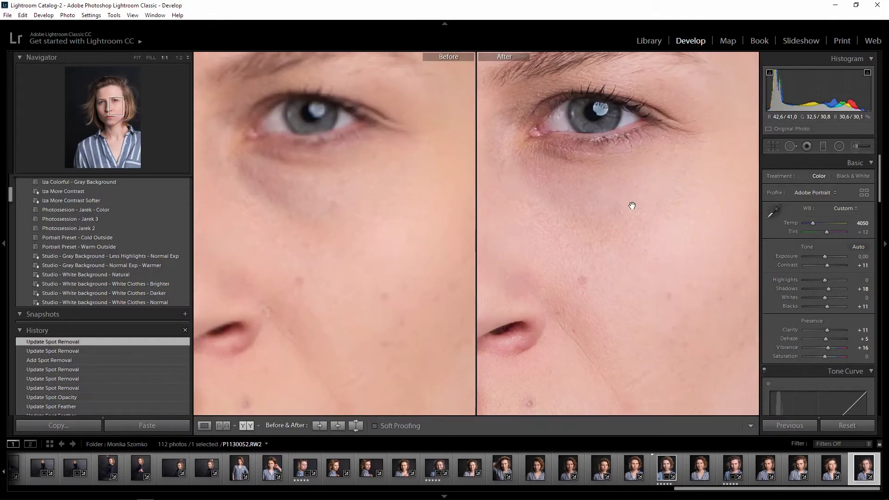
{"action": "left_click", "coordinate": [600, 234]}
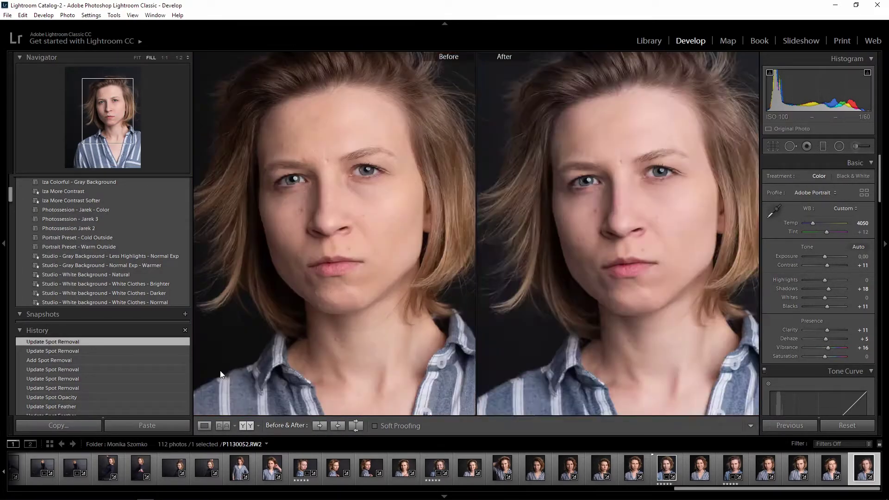
{"action": "key", "text": "d"}
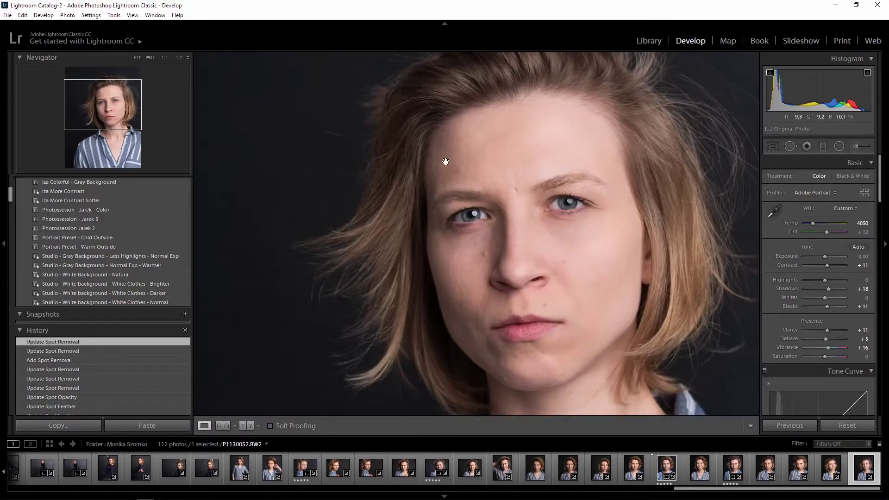
Step: Try to heal the inner shadow under the eye on the darker side of the face with a size 76 brush, and delete the patch
{"action": "left_click", "coordinate": [482, 240]}
{"action": "left_click", "coordinate": [790, 147]}
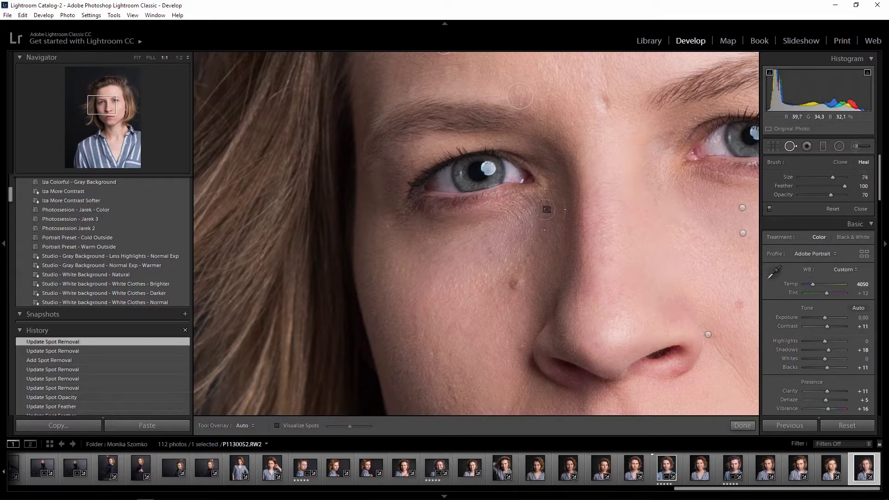
{"action": "left_click_drag", "start_coordinate": [825, 178], "coordinate": [816, 182]}
{"action": "scroll", "coordinate": [558, 220], "scroll_direction": "up", "scroll_amount": 5}
{"action": "scroll", "coordinate": [542, 221], "scroll_direction": "up", "scroll_amount": 1}
{"action": "left_click_drag", "start_coordinate": [541, 220], "coordinate": [524, 231]}
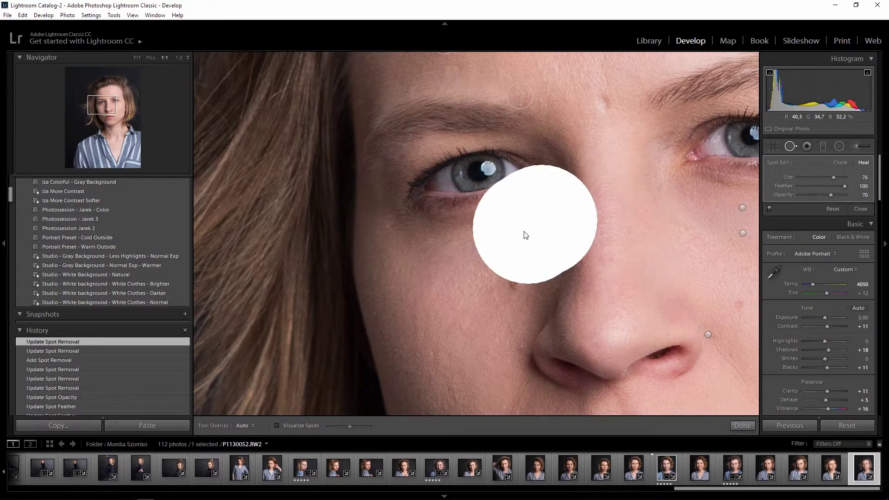
{"action": "key", "text": "Delete"}
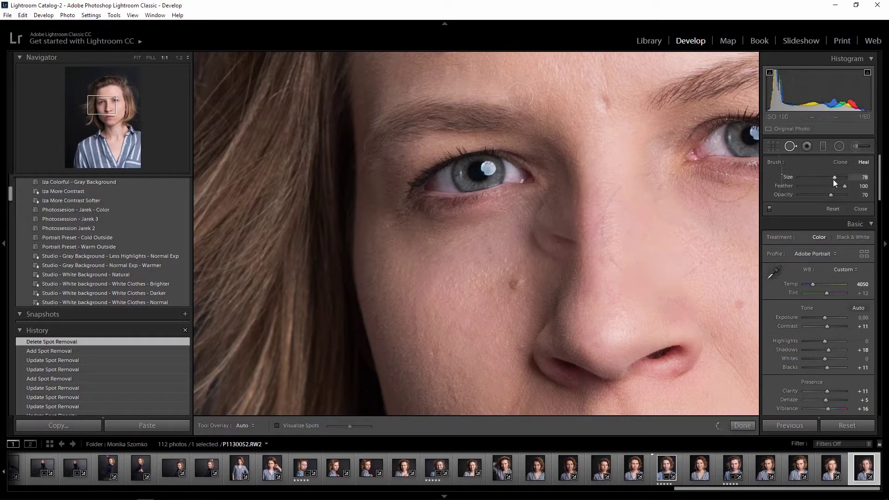
Step: Set the healing brush's feather to 0 and paint a size 76 patch across the shadow under the darker-side eye
{"action": "scroll", "coordinate": [536, 213], "scroll_direction": "up", "scroll_amount": 20}
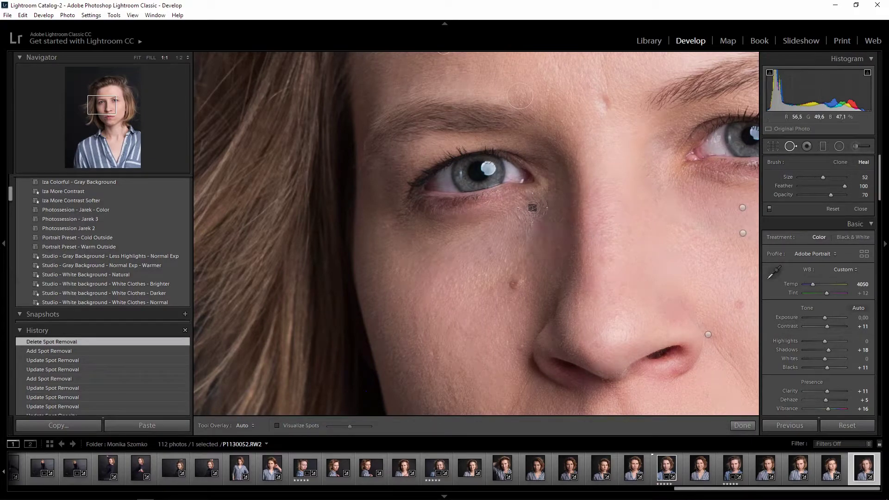
{"action": "left_click", "coordinate": [819, 179]}
{"action": "left_click_drag", "start_coordinate": [816, 186], "coordinate": [800, 187]}
{"action": "scroll", "coordinate": [540, 227], "scroll_direction": "up", "scroll_amount": 10}
{"action": "left_click_drag", "start_coordinate": [540, 227], "coordinate": [429, 251]}
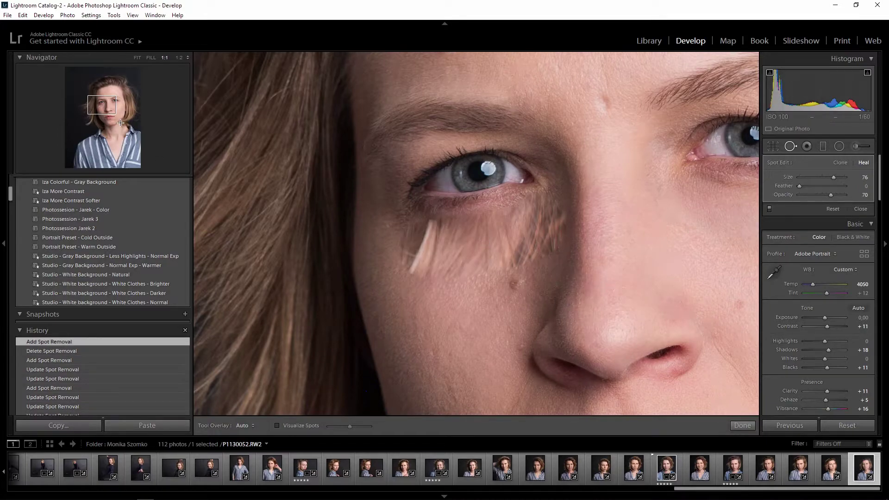
Step: Move the new patch's source out of the hair onto the clean cheek skin directly below the under-eye area
{"action": "left_click", "coordinate": [119, 122]}
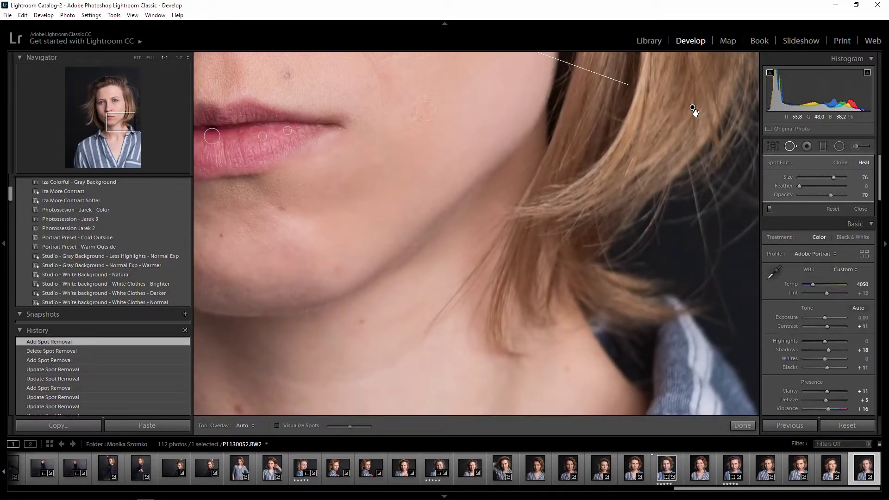
{"action": "left_click", "coordinate": [108, 109]}
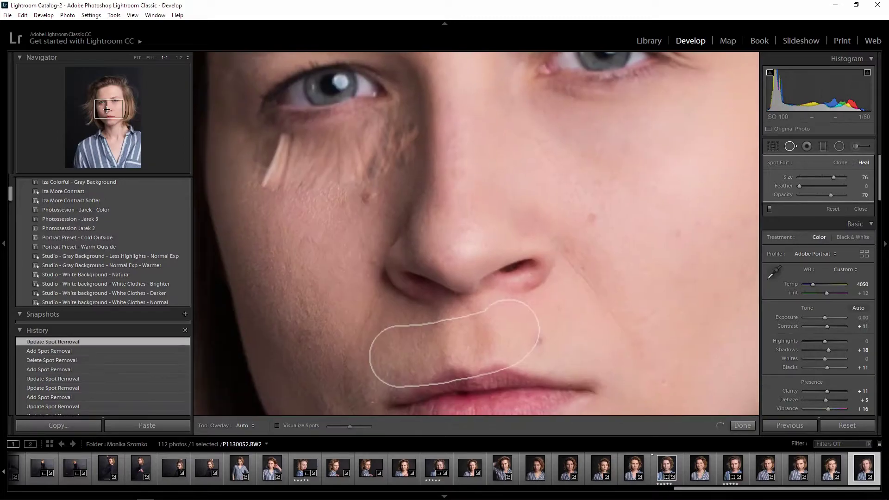
{"action": "left_click_drag", "start_coordinate": [323, 246], "coordinate": [328, 243]}
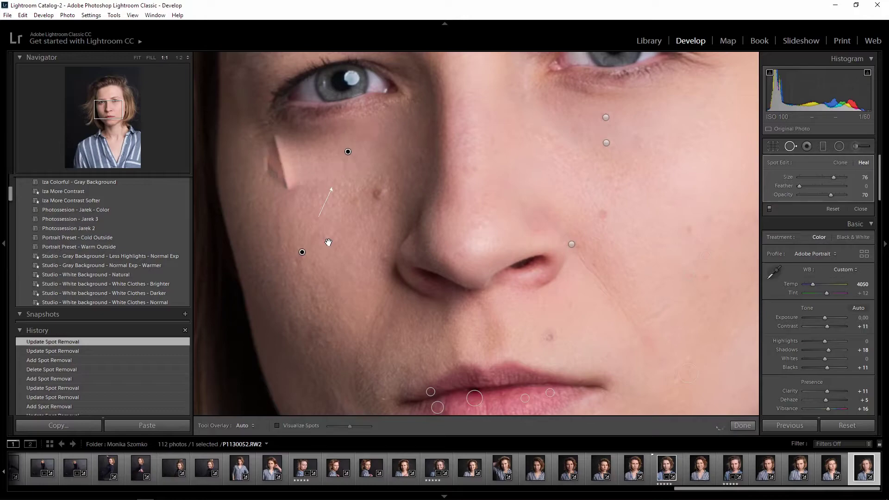
{"action": "left_click_drag", "start_coordinate": [329, 242], "coordinate": [355, 224]}
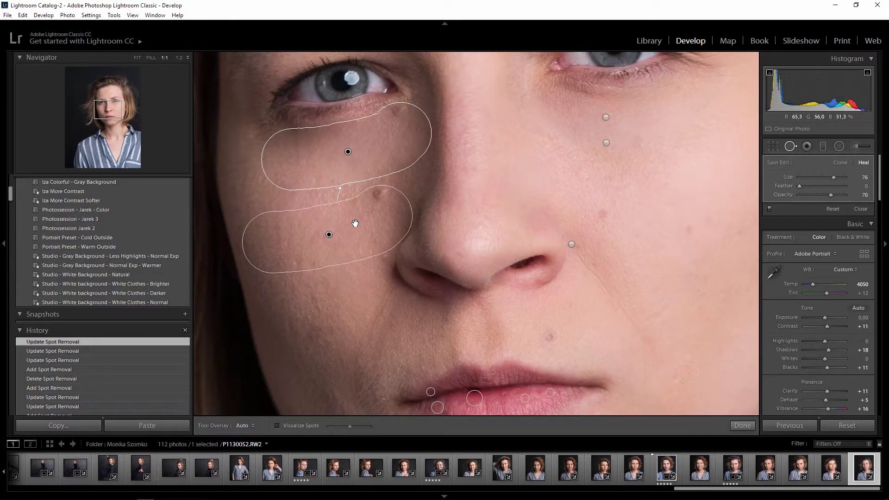
Step: Set the darker-side under-eye patch's opacity to 52 and feather to 62, fine-tune its placement, and leave spot removal
{"action": "left_click_drag", "start_coordinate": [828, 192], "coordinate": [823, 195]}
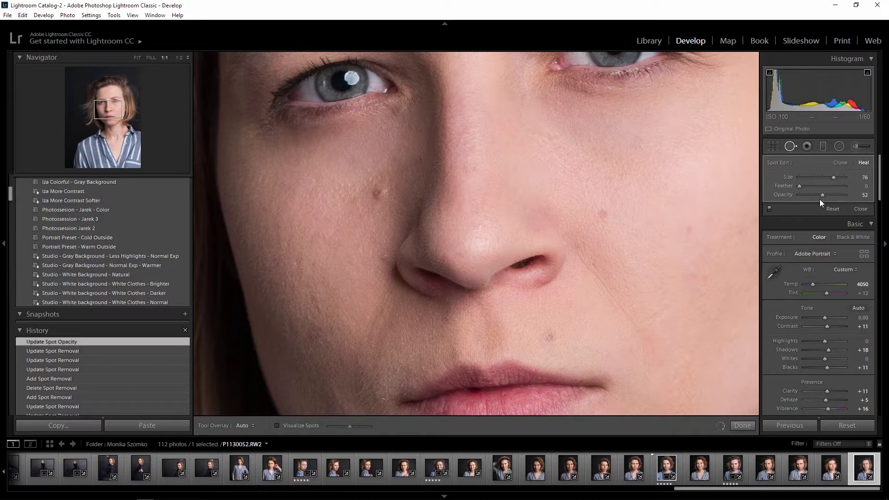
{"action": "left_click_drag", "start_coordinate": [805, 186], "coordinate": [814, 187]}
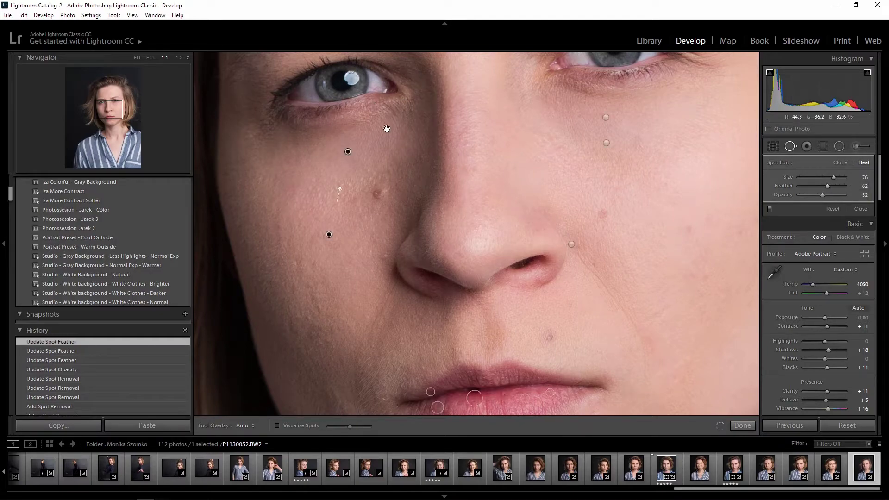
{"action": "left_click", "coordinate": [347, 152]}
{"action": "left_click", "coordinate": [349, 152]}
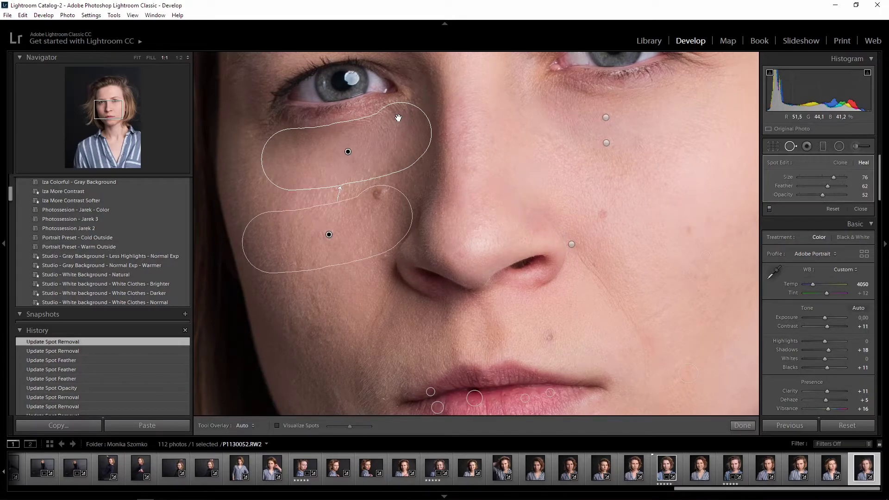
{"action": "left_click", "coordinate": [790, 146]}
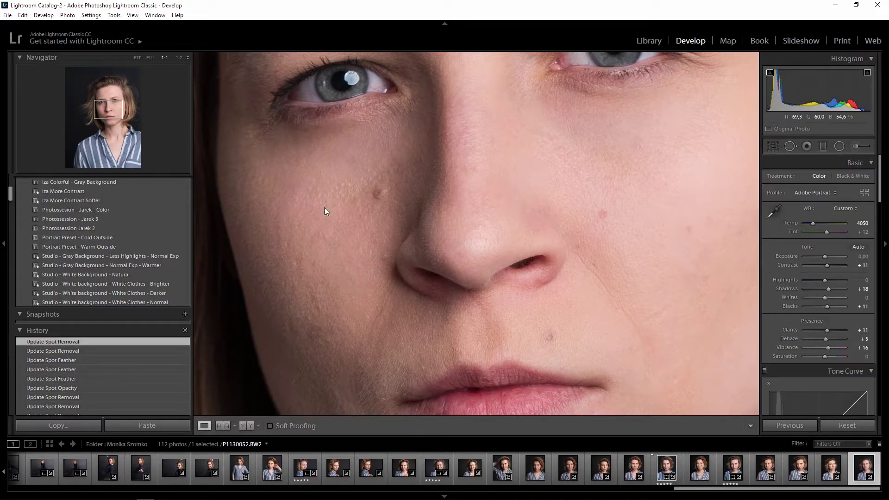
Step: Review both under-eye retouches on the wider portrait, in the before/after comparison, close up, and on the whole photo
{"action": "left_click", "coordinate": [324, 207]}
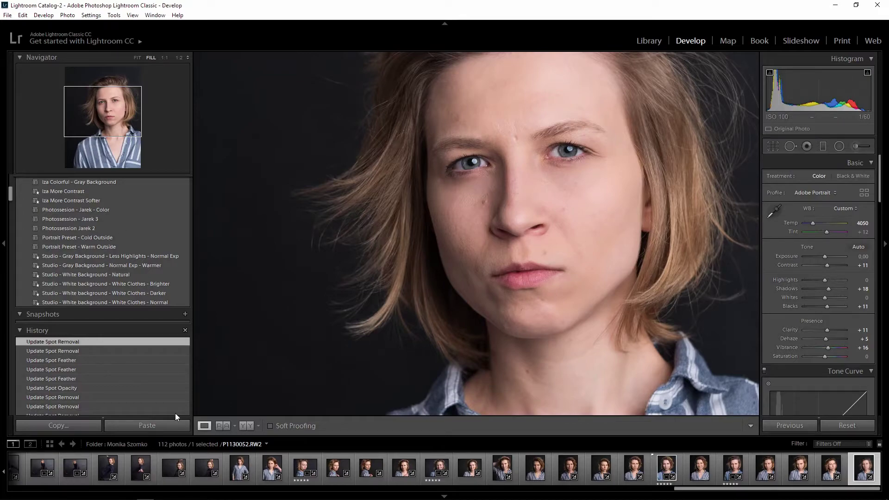
{"action": "left_click", "coordinate": [246, 425]}
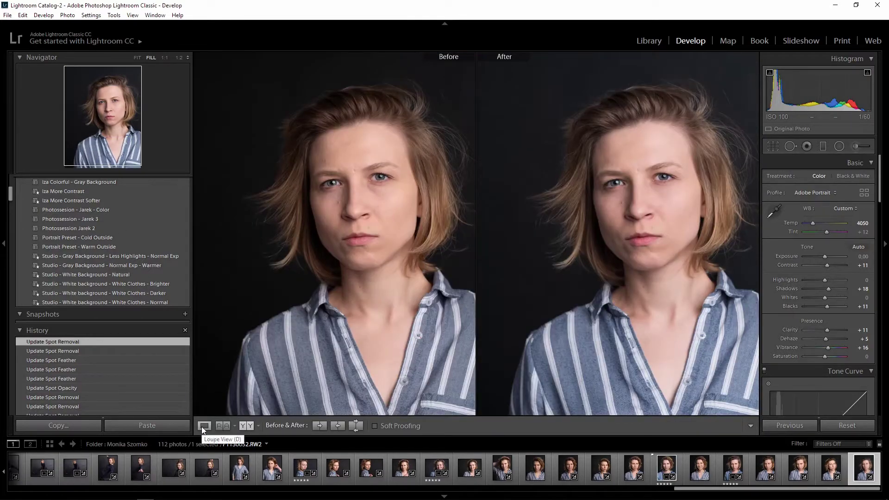
{"action": "left_click", "coordinate": [201, 427]}
{"action": "left_click", "coordinate": [528, 185]}
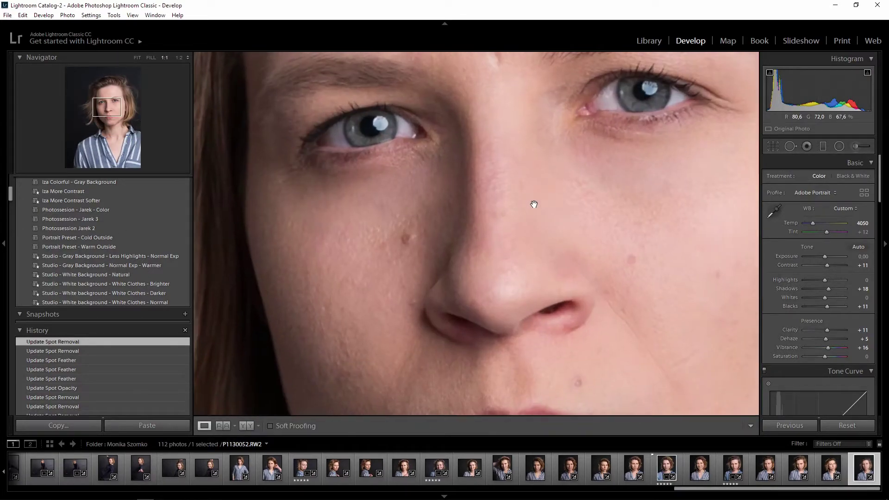
{"action": "left_click", "coordinate": [179, 57]}
{"action": "left_click", "coordinate": [138, 58]}
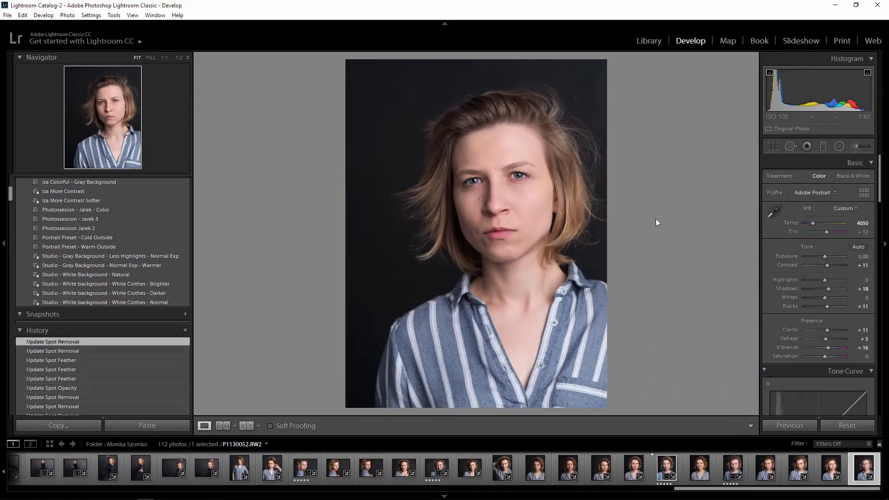
Step: Resize the healing spot on the dark forehead mark above the brow to 34, adjust its position, and check it without the overlay
{"action": "left_click", "coordinate": [461, 162]}
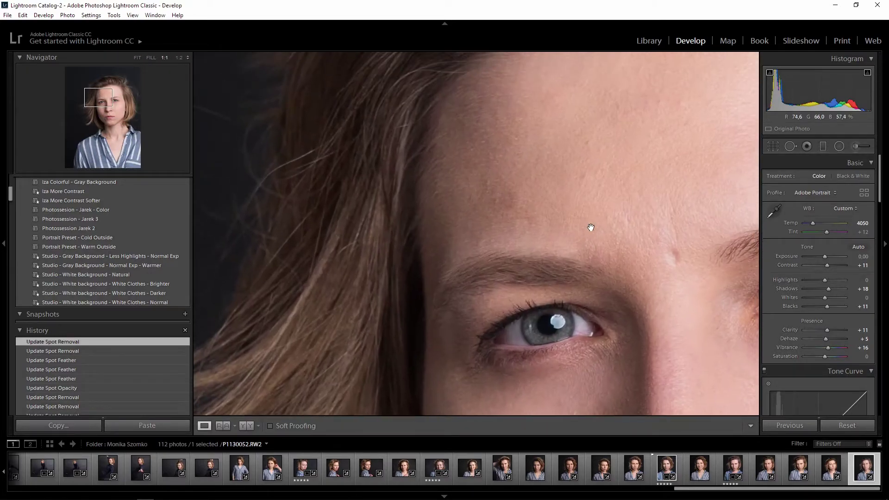
{"action": "left_click", "coordinate": [789, 146]}
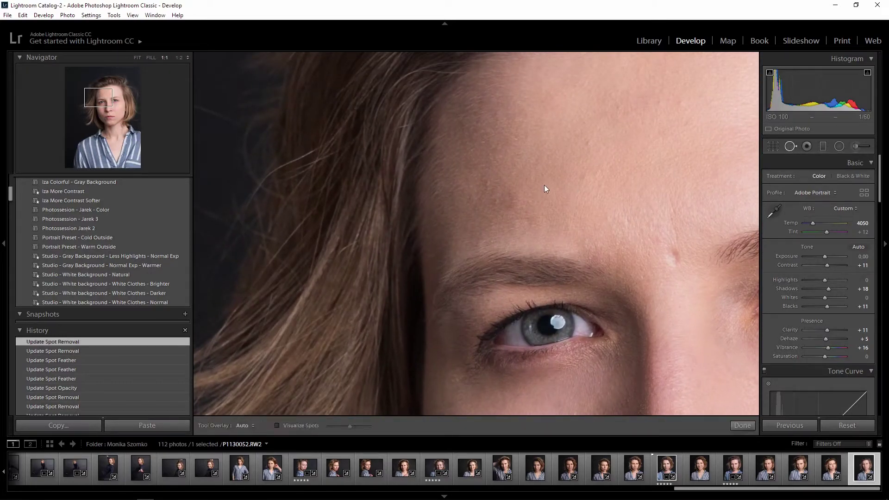
{"action": "left_click", "coordinate": [517, 199]}
{"action": "left_click_drag", "start_coordinate": [511, 211], "coordinate": [516, 202]}
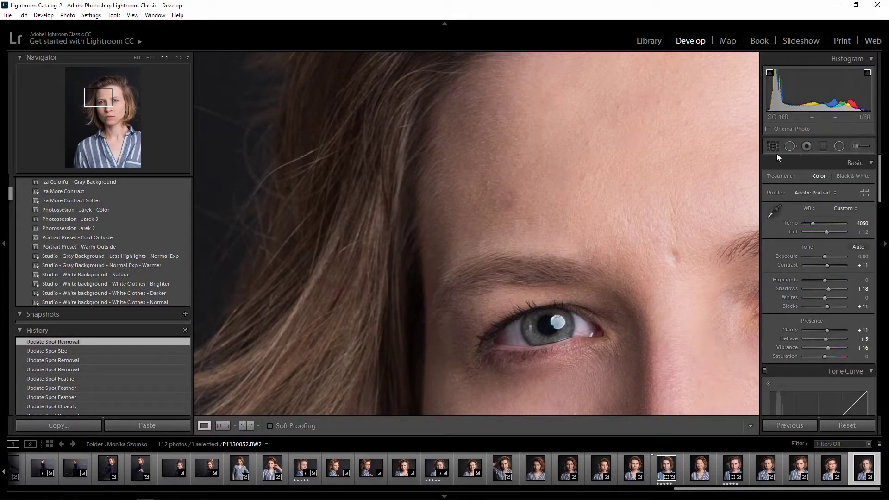
Step: Replace the forehead healing spot above the brow with a new one of size 47, feather 0 and opacity 52, and view the whole photo
{"action": "left_click", "coordinate": [515, 199]}
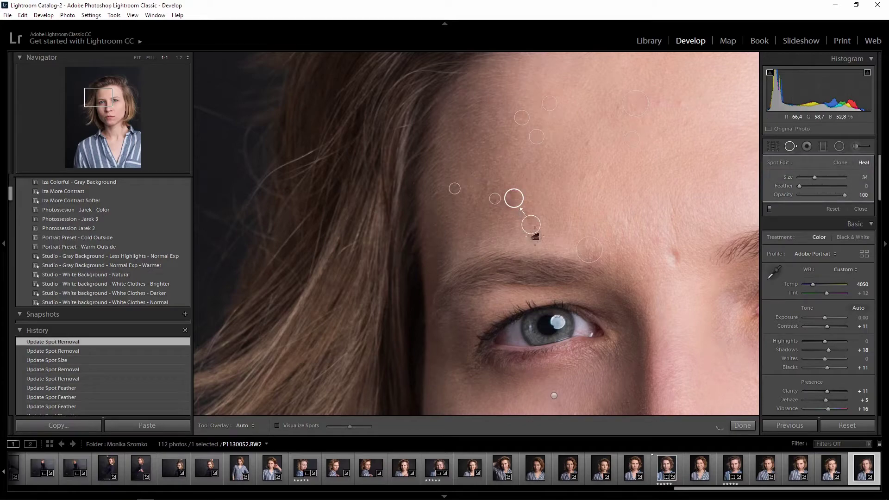
{"action": "key", "text": "Delete"}
{"action": "scroll", "coordinate": [513, 201], "scroll_direction": "up", "scroll_amount": 4}
{"action": "left_click_drag", "start_coordinate": [827, 187], "coordinate": [798, 187]}
{"action": "scroll", "coordinate": [514, 203], "scroll_direction": "down", "scroll_amount": 2}
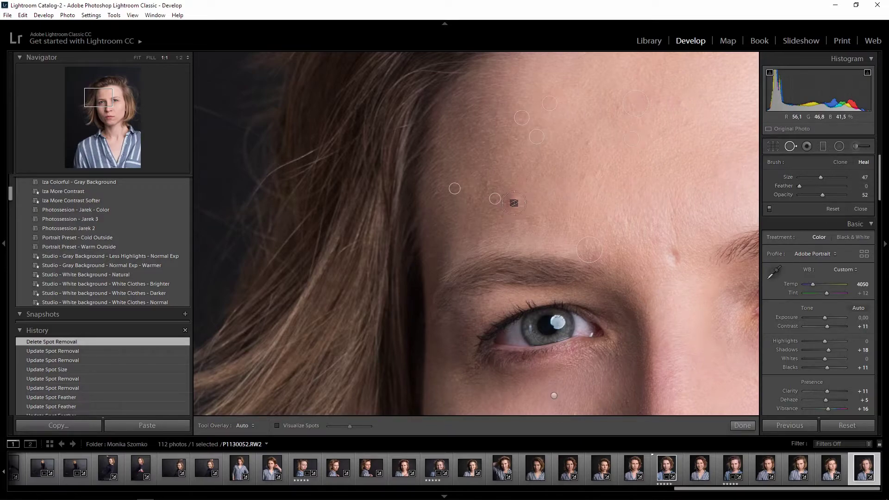
{"action": "scroll", "coordinate": [514, 202], "scroll_direction": "up", "scroll_amount": 2}
{"action": "left_click", "coordinate": [514, 201]}
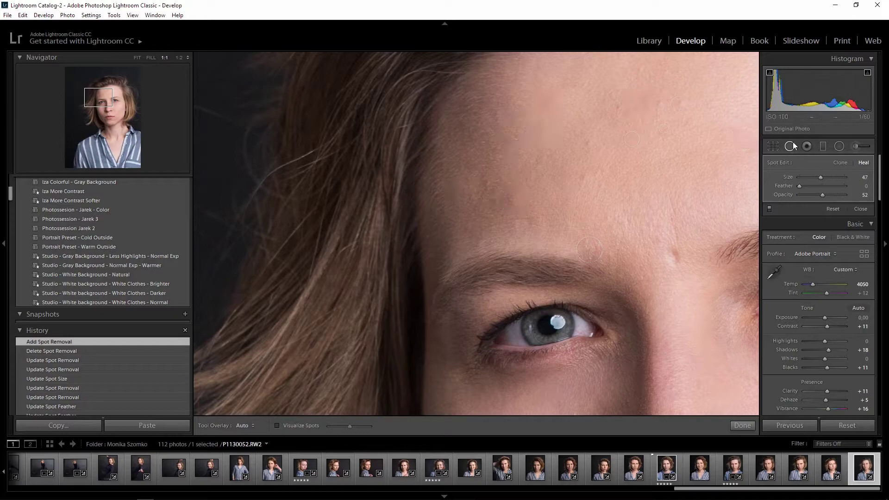
{"action": "left_click", "coordinate": [742, 426]}
{"action": "left_click", "coordinate": [607, 186]}
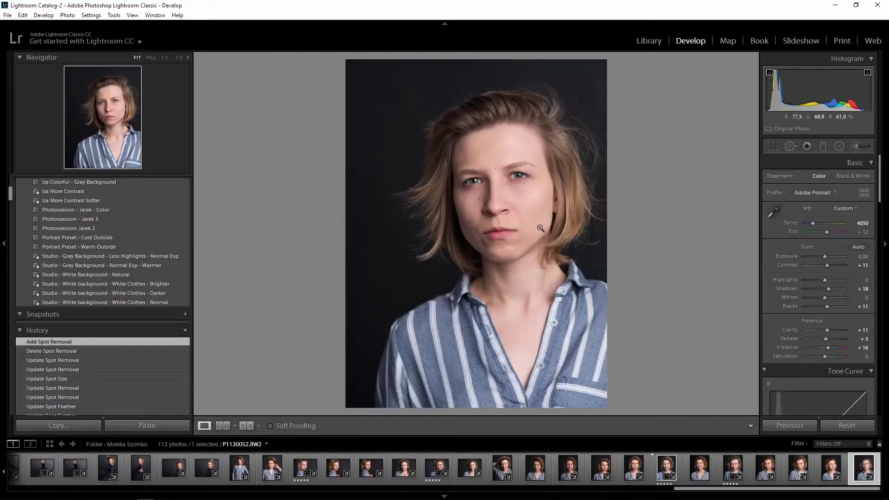
Step: Start an adjustment brush with the Soften Skin effect and a brush size of 24 on the whole portrait
{"action": "left_click", "coordinate": [516, 174]}
{"action": "left_click_drag", "start_coordinate": [516, 172], "coordinate": [641, 297]}
{"action": "left_click", "coordinate": [861, 146]}
{"action": "left_click", "coordinate": [857, 146]}
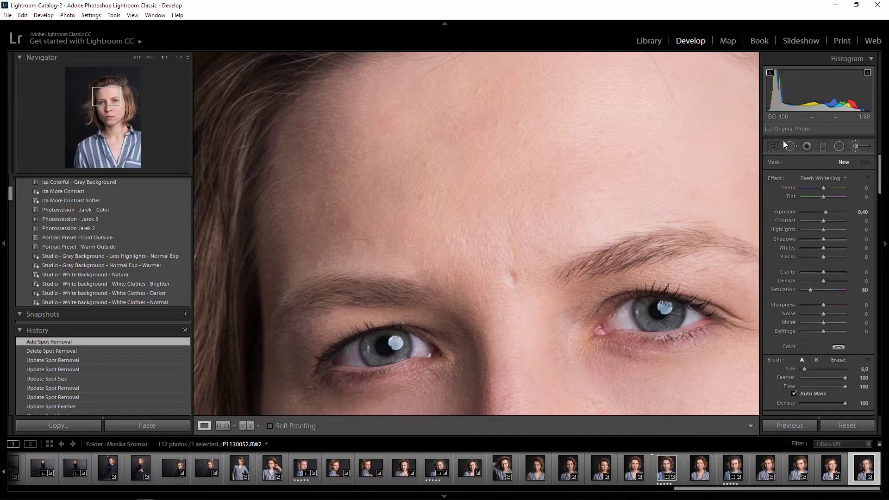
{"action": "left_click", "coordinate": [628, 149]}
{"action": "key", "text": "k"}
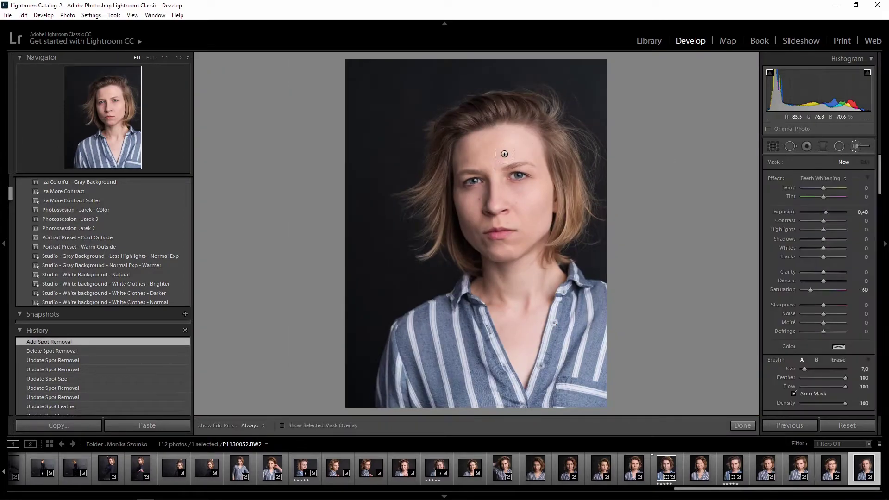
{"action": "scroll", "coordinate": [489, 161], "scroll_direction": "up", "scroll_amount": 5}
{"action": "scroll", "coordinate": [489, 161], "scroll_direction": "down", "scroll_amount": 3}
{"action": "left_click", "coordinate": [818, 179]}
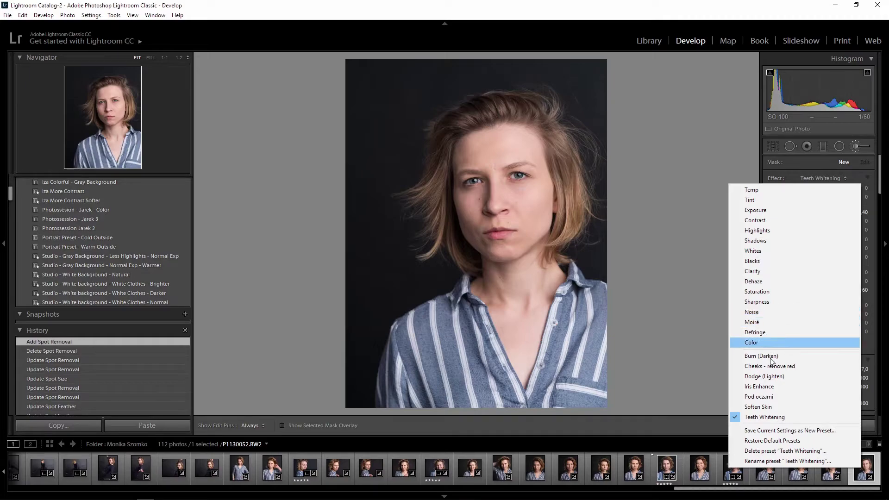
{"action": "left_click", "coordinate": [765, 406]}
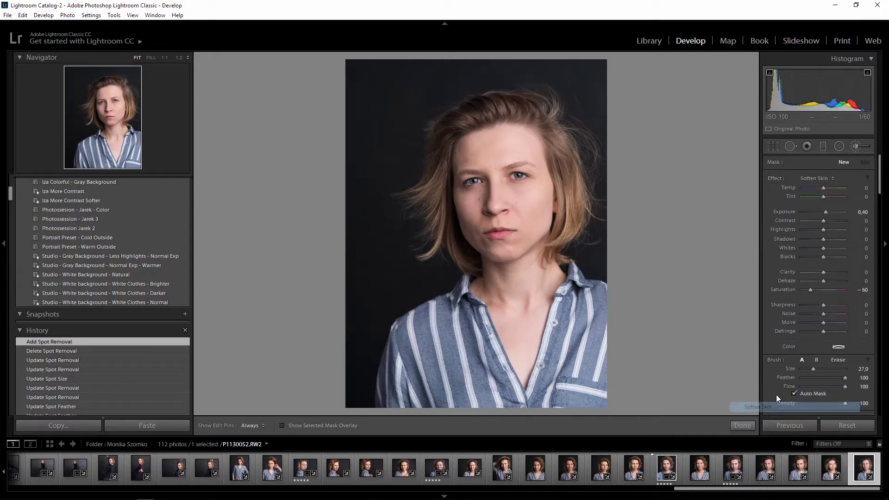
{"action": "left_click_drag", "start_coordinate": [805, 274], "coordinate": [821, 270]}
{"action": "scroll", "coordinate": [496, 148], "scroll_direction": "down", "scroll_amount": 3}
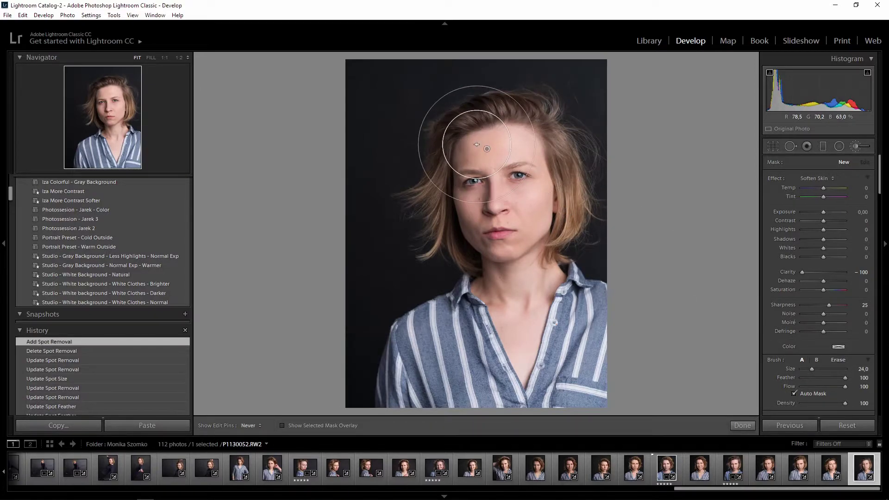
Step: Paint the Soften Skin mask over the forehead, face, neck and upper chest, using the mask overlay as a guide
{"action": "key", "text": "h"}
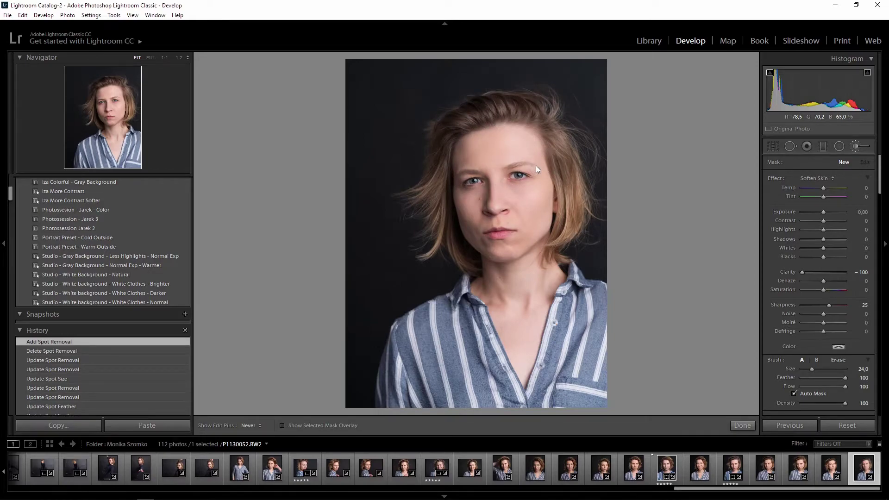
{"action": "left_click_drag", "start_coordinate": [536, 170], "coordinate": [530, 155]}
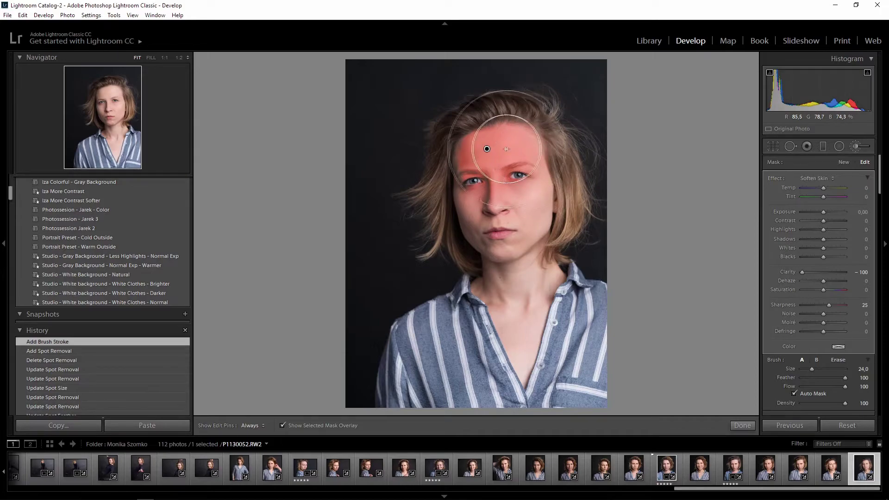
{"action": "key", "text": "h"}
{"action": "mouse_move", "coordinate": [462, 162]}
{"action": "left_mouse_down"}
{"action": "mouse_move", "coordinate": [476, 187]}
{"action": "mouse_move", "coordinate": [472, 230]}
{"action": "mouse_move", "coordinate": [471, 217]}
{"action": "mouse_move", "coordinate": [487, 239]}
{"action": "mouse_move", "coordinate": [518, 242]}
{"action": "mouse_move", "coordinate": [492, 254]}
{"action": "mouse_move", "coordinate": [472, 233]}
{"action": "mouse_move", "coordinate": [537, 204]}
{"action": "left_mouse_up"}
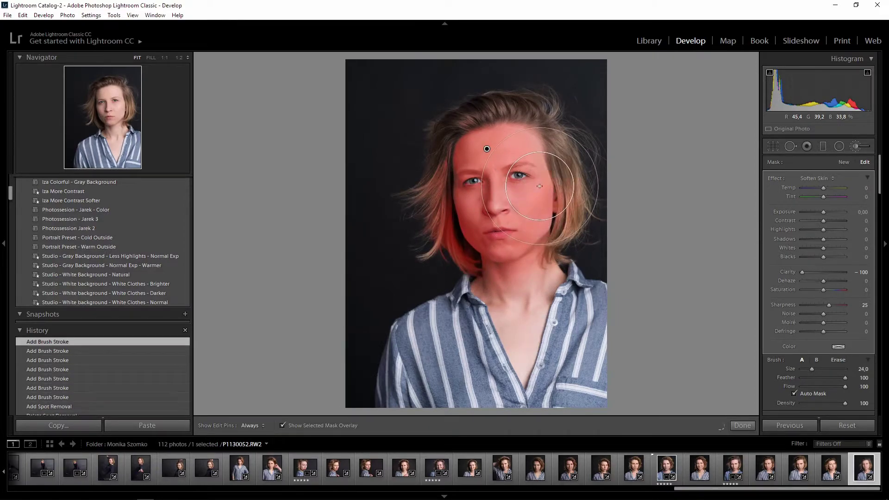
{"action": "left_click_drag", "start_coordinate": [531, 150], "coordinate": [491, 132]}
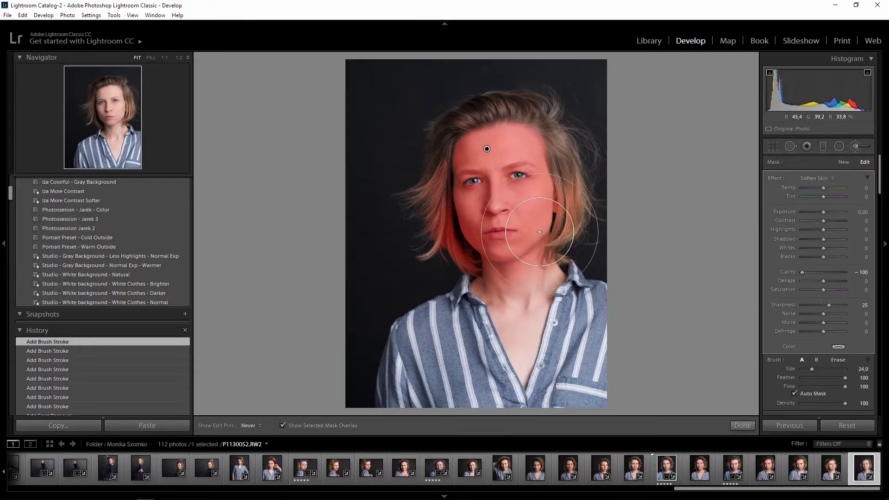
{"action": "mouse_move", "coordinate": [527, 293]}
{"action": "left_mouse_down"}
{"action": "mouse_move", "coordinate": [537, 278]}
{"action": "mouse_move", "coordinate": [514, 301]}
{"action": "left_mouse_up"}
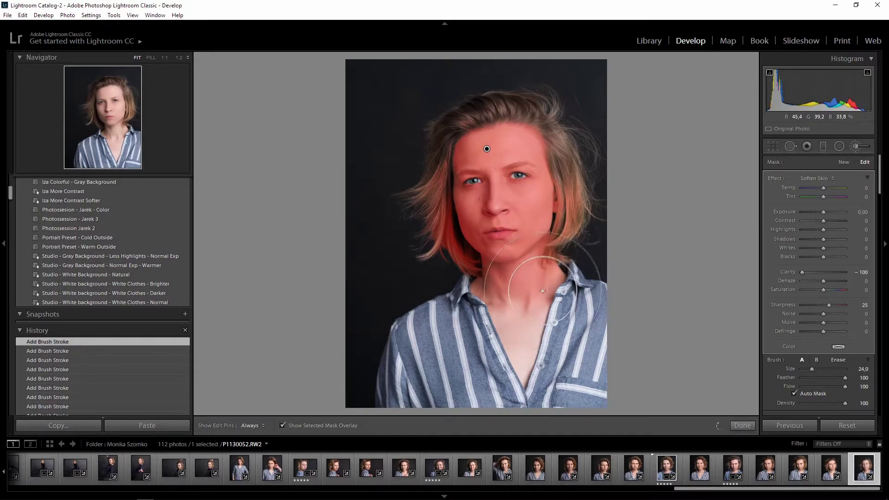
{"action": "key", "text": "h"}
{"action": "key", "text": "h"}
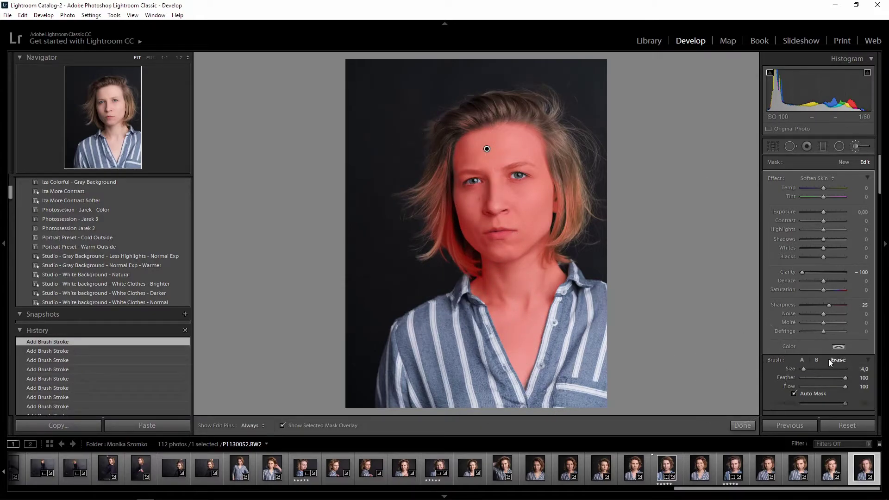
Step: Erase the skin mask from the hair on both sides of the face with eraser sizes 15 and 11
{"action": "scroll", "coordinate": [578, 204], "scroll_direction": "up", "scroll_amount": 10}
{"action": "mouse_move", "coordinate": [577, 199]}
{"action": "left_mouse_down"}
{"action": "mouse_move", "coordinate": [573, 151]}
{"action": "mouse_move", "coordinate": [579, 227]}
{"action": "mouse_move", "coordinate": [563, 152]}
{"action": "mouse_move", "coordinate": [590, 180]}
{"action": "left_mouse_up"}
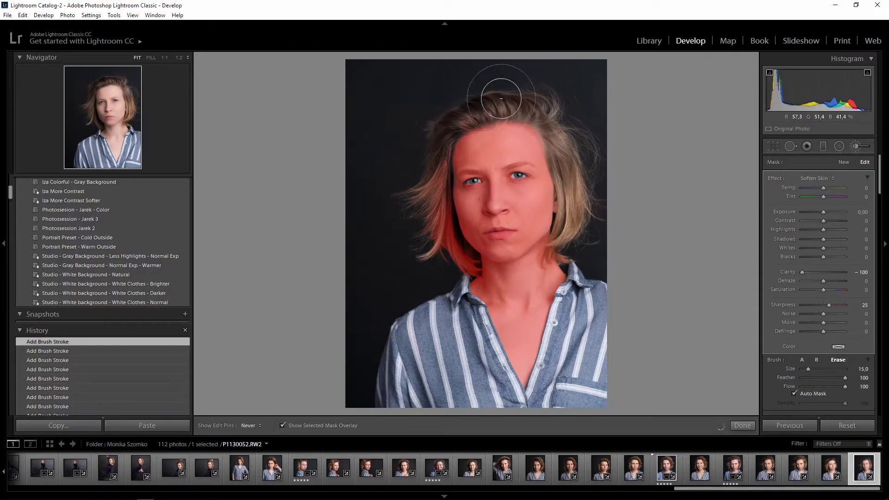
{"action": "scroll", "coordinate": [458, 114], "scroll_direction": "down", "scroll_amount": 4}
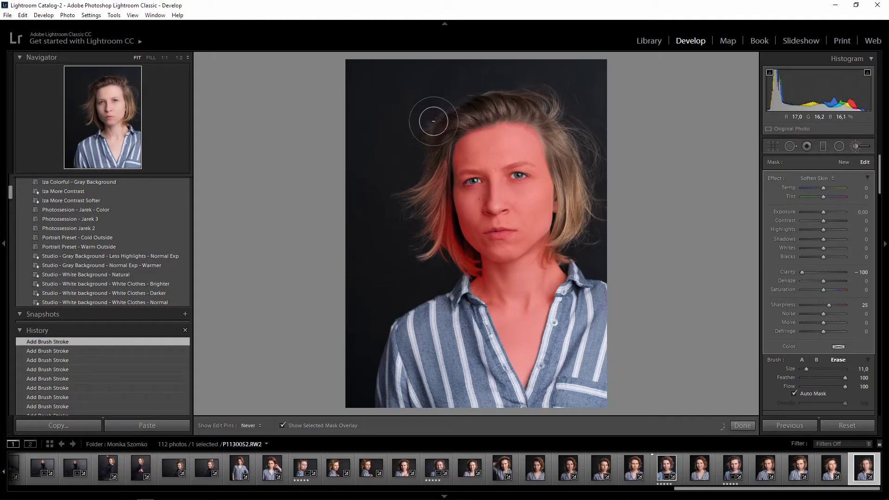
{"action": "mouse_move", "coordinate": [424, 211]}
{"action": "left_mouse_down"}
{"action": "mouse_move", "coordinate": [436, 251]}
{"action": "mouse_move", "coordinate": [435, 162]}
{"action": "mouse_move", "coordinate": [449, 254]}
{"action": "mouse_move", "coordinate": [467, 271]}
{"action": "mouse_move", "coordinate": [424, 182]}
{"action": "mouse_move", "coordinate": [463, 265]}
{"action": "mouse_move", "coordinate": [444, 224]}
{"action": "mouse_move", "coordinate": [438, 182]}
{"action": "mouse_move", "coordinate": [452, 243]}
{"action": "mouse_move", "coordinate": [438, 186]}
{"action": "mouse_move", "coordinate": [442, 120]}
{"action": "mouse_move", "coordinate": [439, 190]}
{"action": "mouse_move", "coordinate": [448, 146]}
{"action": "mouse_move", "coordinate": [432, 239]}
{"action": "mouse_move", "coordinate": [446, 274]}
{"action": "mouse_move", "coordinate": [435, 229]}
{"action": "mouse_move", "coordinate": [460, 274]}
{"action": "mouse_move", "coordinate": [472, 278]}
{"action": "mouse_move", "coordinate": [472, 320]}
{"action": "mouse_move", "coordinate": [486, 338]}
{"action": "mouse_move", "coordinate": [477, 344]}
{"action": "mouse_move", "coordinate": [455, 298]}
{"action": "left_mouse_up"}
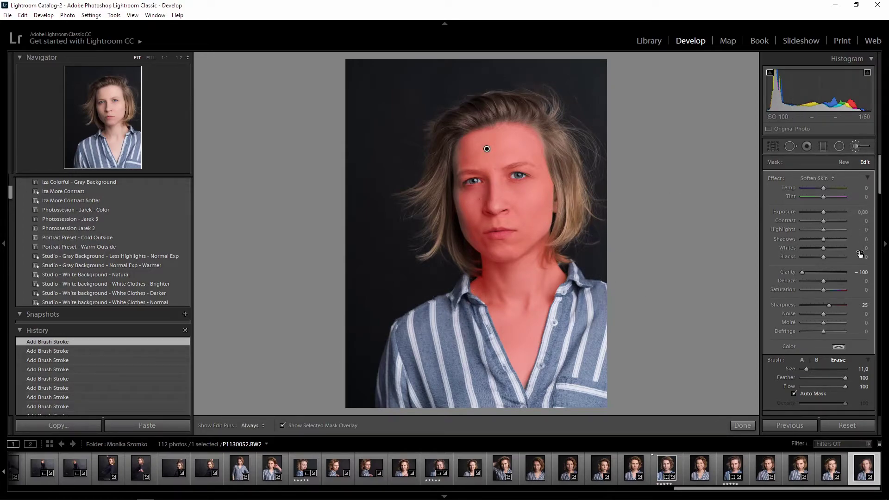
Step: Paint the mask back in along the shadowed edge of the face and hairline with a size 4 brush
{"action": "scroll", "coordinate": [462, 198], "scroll_direction": "down", "scroll_amount": 6}
{"action": "key", "text": "h"}
{"action": "left_click_drag", "start_coordinate": [463, 213], "coordinate": [459, 164]}
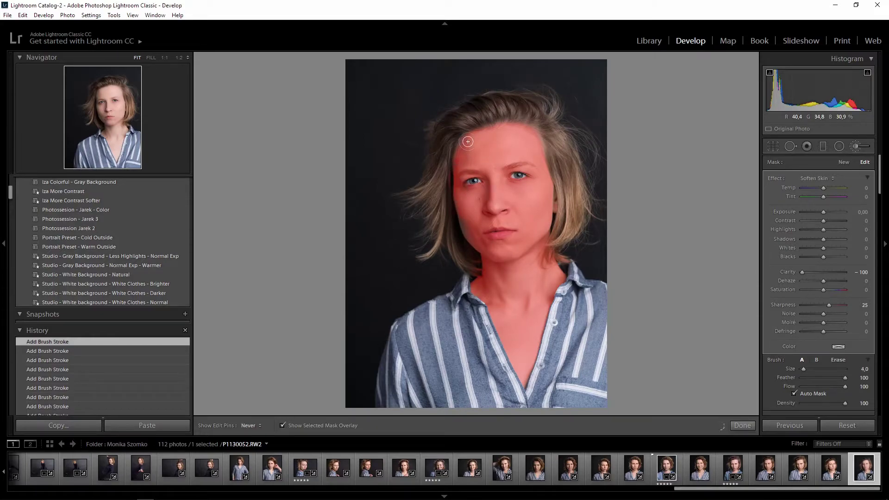
{"action": "key", "text": "h"}
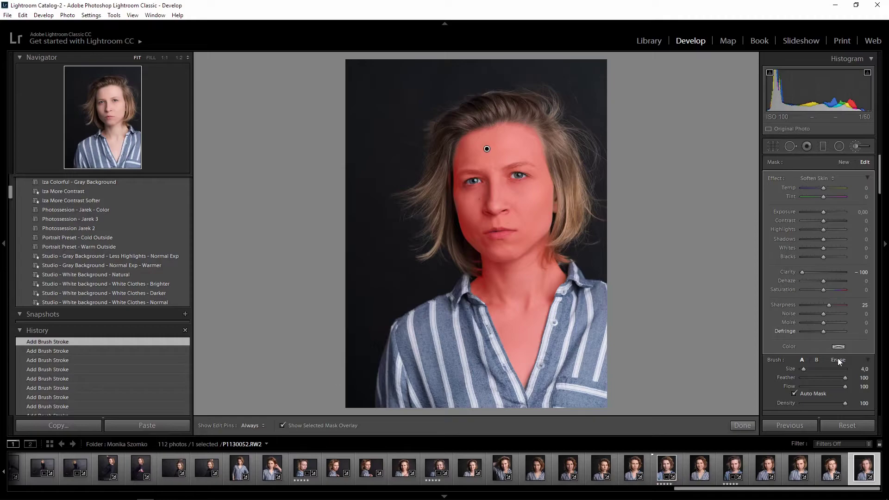
Step: Erase the skin mask around both eyes and their lashes at 1:1 zoom with a size 6 eraser
{"action": "left_click", "coordinate": [164, 58]}
{"action": "scroll", "coordinate": [400, 342], "scroll_direction": "down", "scroll_amount": 5}
{"action": "key", "text": "h"}
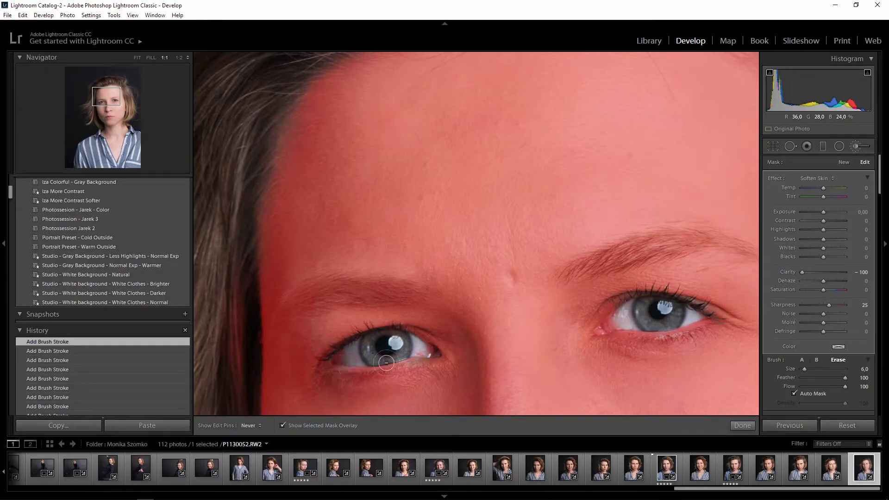
{"action": "mouse_move", "coordinate": [412, 356]}
{"action": "left_mouse_down"}
{"action": "mouse_move", "coordinate": [335, 362]}
{"action": "mouse_move", "coordinate": [360, 348]}
{"action": "mouse_move", "coordinate": [331, 368]}
{"action": "mouse_move", "coordinate": [377, 333]}
{"action": "mouse_move", "coordinate": [407, 333]}
{"action": "mouse_move", "coordinate": [443, 352]}
{"action": "mouse_move", "coordinate": [394, 331]}
{"action": "mouse_move", "coordinate": [422, 334]}
{"action": "mouse_move", "coordinate": [365, 332]}
{"action": "mouse_move", "coordinate": [319, 360]}
{"action": "mouse_move", "coordinate": [331, 371]}
{"action": "mouse_move", "coordinate": [358, 370]}
{"action": "mouse_move", "coordinate": [427, 354]}
{"action": "mouse_move", "coordinate": [346, 366]}
{"action": "mouse_move", "coordinate": [389, 371]}
{"action": "mouse_move", "coordinate": [340, 371]}
{"action": "mouse_move", "coordinate": [392, 372]}
{"action": "mouse_move", "coordinate": [360, 377]}
{"action": "mouse_move", "coordinate": [330, 368]}
{"action": "mouse_move", "coordinate": [369, 377]}
{"action": "mouse_move", "coordinate": [325, 368]}
{"action": "mouse_move", "coordinate": [379, 376]}
{"action": "mouse_move", "coordinate": [342, 374]}
{"action": "left_mouse_up"}
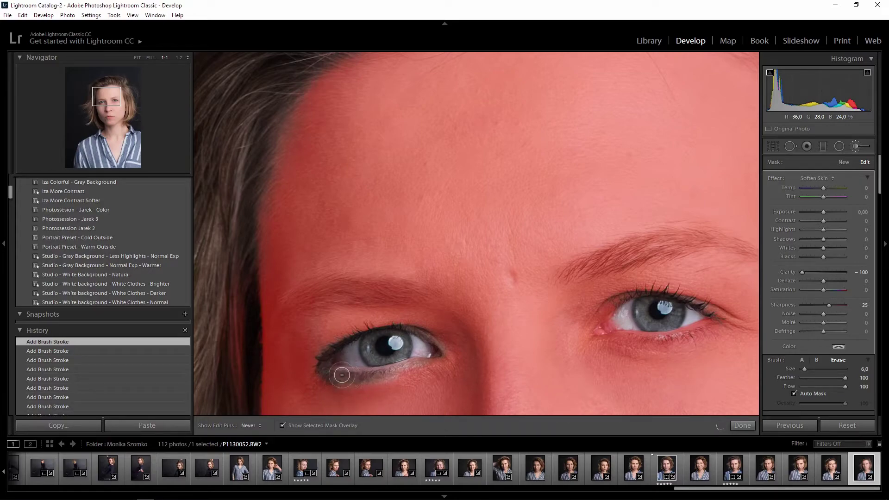
{"action": "key", "text": "h"}
{"action": "key", "text": "h"}
{"action": "mouse_move", "coordinate": [607, 322]}
{"action": "left_mouse_down"}
{"action": "mouse_move", "coordinate": [661, 325]}
{"action": "mouse_move", "coordinate": [708, 311]}
{"action": "mouse_move", "coordinate": [676, 329]}
{"action": "mouse_move", "coordinate": [607, 329]}
{"action": "mouse_move", "coordinate": [654, 334]}
{"action": "mouse_move", "coordinate": [717, 319]}
{"action": "left_mouse_up"}
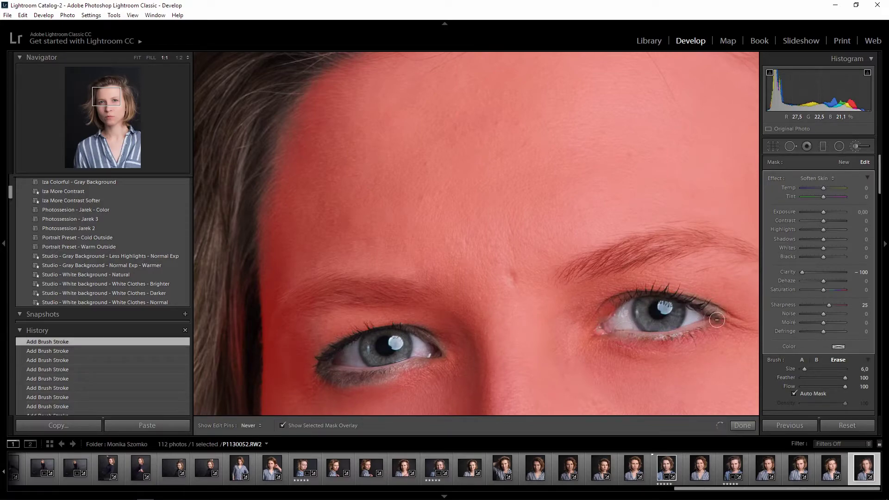
{"action": "mouse_move", "coordinate": [682, 295]}
{"action": "left_mouse_down"}
{"action": "mouse_move", "coordinate": [633, 293]}
{"action": "mouse_move", "coordinate": [616, 315]}
{"action": "left_mouse_up"}
Step: Erase the skin mask from both eyebrows with an eraser of size 8 to 10
{"action": "scroll", "coordinate": [590, 273], "scroll_direction": "up", "scroll_amount": 4}
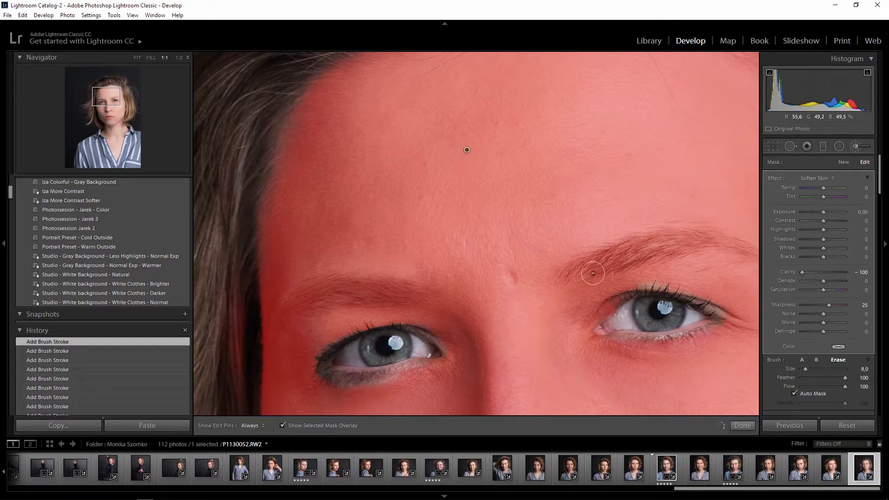
{"action": "mouse_move", "coordinate": [577, 270]}
{"action": "left_mouse_down"}
{"action": "mouse_move", "coordinate": [655, 247]}
{"action": "mouse_move", "coordinate": [727, 245]}
{"action": "left_mouse_up"}
{"action": "key", "text": "h"}
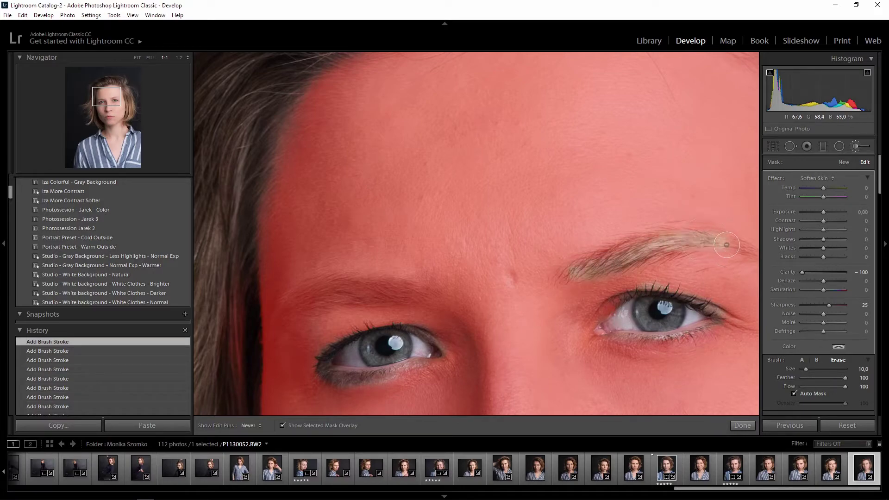
{"action": "scroll", "coordinate": [672, 251], "scroll_direction": "down", "scroll_amount": 1}
{"action": "mouse_move", "coordinate": [668, 254]}
{"action": "left_mouse_down"}
{"action": "mouse_move", "coordinate": [569, 273]}
{"action": "mouse_move", "coordinate": [658, 238]}
{"action": "left_mouse_up"}
{"action": "left_click_drag", "start_coordinate": [740, 247], "coordinate": [745, 254]}
{"action": "mouse_move", "coordinate": [308, 296]}
{"action": "left_mouse_down"}
{"action": "mouse_move", "coordinate": [290, 307]}
{"action": "mouse_move", "coordinate": [363, 290]}
{"action": "mouse_move", "coordinate": [415, 289]}
{"action": "mouse_move", "coordinate": [361, 281]}
{"action": "mouse_move", "coordinate": [297, 298]}
{"action": "mouse_move", "coordinate": [307, 312]}
{"action": "mouse_move", "coordinate": [363, 297]}
{"action": "mouse_move", "coordinate": [334, 304]}
{"action": "left_mouse_up"}
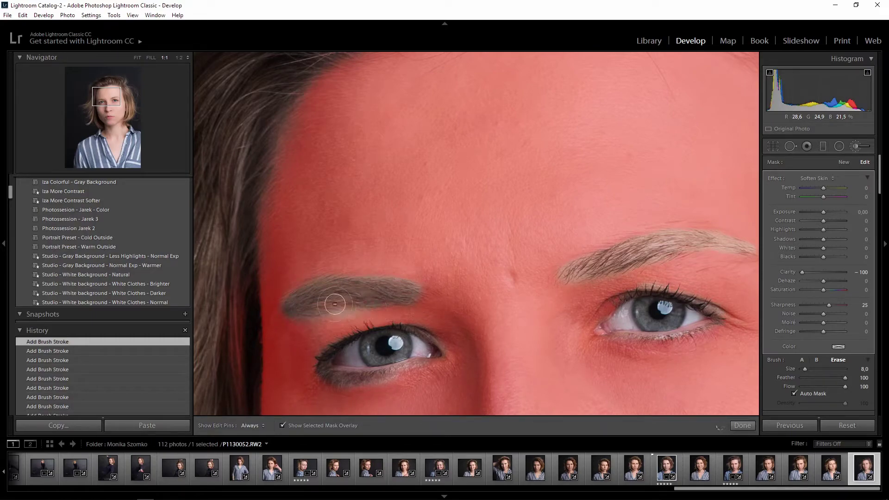
Step: Erase the skin mask from the upper and lower lips with a size 8 eraser
{"action": "left_click", "coordinate": [802, 360]}
{"action": "key", "text": "h"}
{"action": "key", "text": "h"}
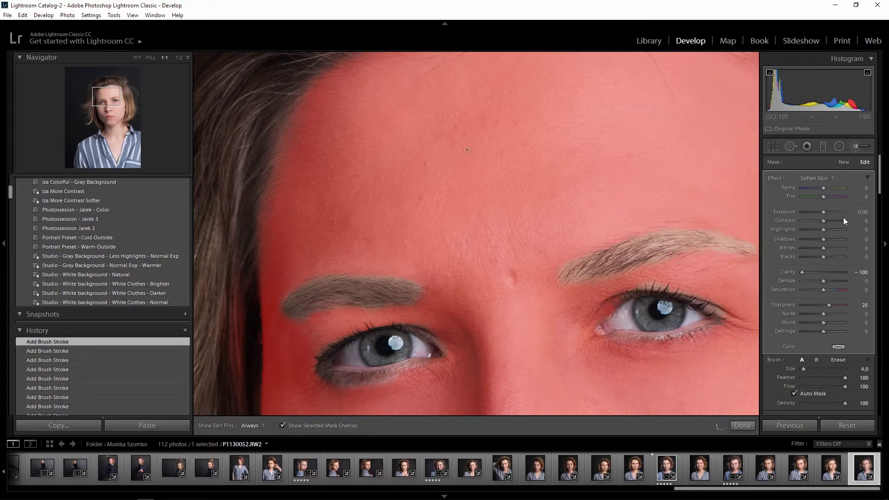
{"action": "left_click", "coordinate": [107, 117]}
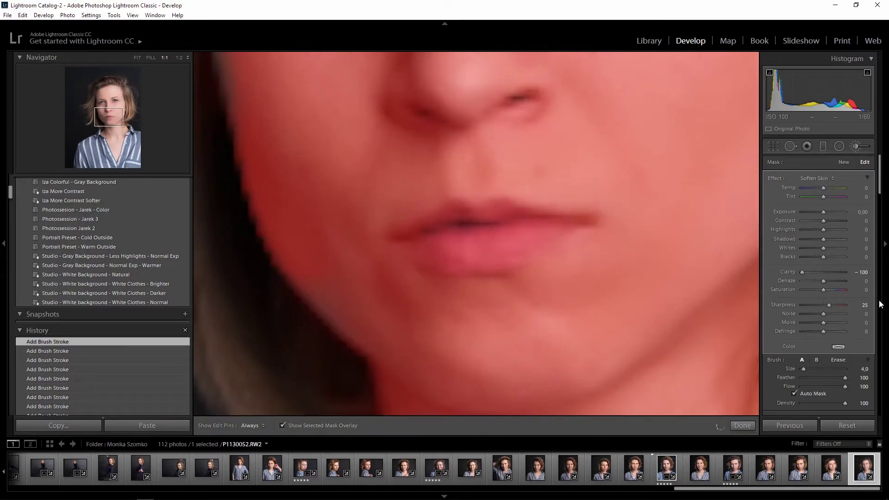
{"action": "key", "text": "h"}
{"action": "left_click", "coordinate": [837, 360]}
{"action": "mouse_move", "coordinate": [448, 250]}
{"action": "left_mouse_down"}
{"action": "mouse_move", "coordinate": [538, 237]}
{"action": "mouse_move", "coordinate": [462, 256]}
{"action": "mouse_move", "coordinate": [414, 237]}
{"action": "mouse_move", "coordinate": [454, 250]}
{"action": "mouse_move", "coordinate": [487, 232]}
{"action": "mouse_move", "coordinate": [437, 226]}
{"action": "mouse_move", "coordinate": [406, 234]}
{"action": "mouse_move", "coordinate": [470, 216]}
{"action": "mouse_move", "coordinate": [554, 227]}
{"action": "left_mouse_up"}
{"action": "left_click_drag", "start_coordinate": [475, 248], "coordinate": [562, 226]}
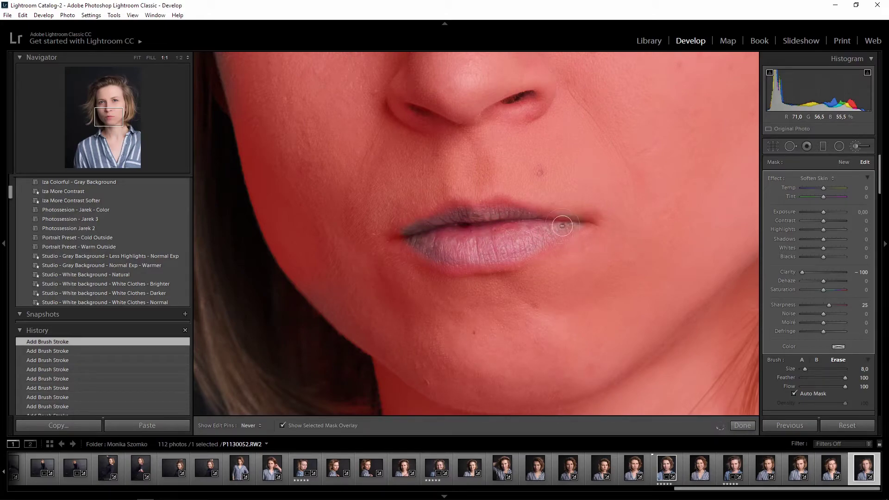
{"action": "mouse_move", "coordinate": [519, 251]}
{"action": "left_mouse_down"}
{"action": "mouse_move", "coordinate": [429, 245]}
{"action": "mouse_move", "coordinate": [501, 254]}
{"action": "mouse_move", "coordinate": [443, 253]}
{"action": "mouse_move", "coordinate": [430, 240]}
{"action": "mouse_move", "coordinate": [394, 236]}
{"action": "mouse_move", "coordinate": [497, 216]}
{"action": "mouse_move", "coordinate": [570, 219]}
{"action": "mouse_move", "coordinate": [459, 218]}
{"action": "mouse_move", "coordinate": [434, 233]}
{"action": "mouse_move", "coordinate": [565, 221]}
{"action": "mouse_move", "coordinate": [438, 248]}
{"action": "left_mouse_up"}
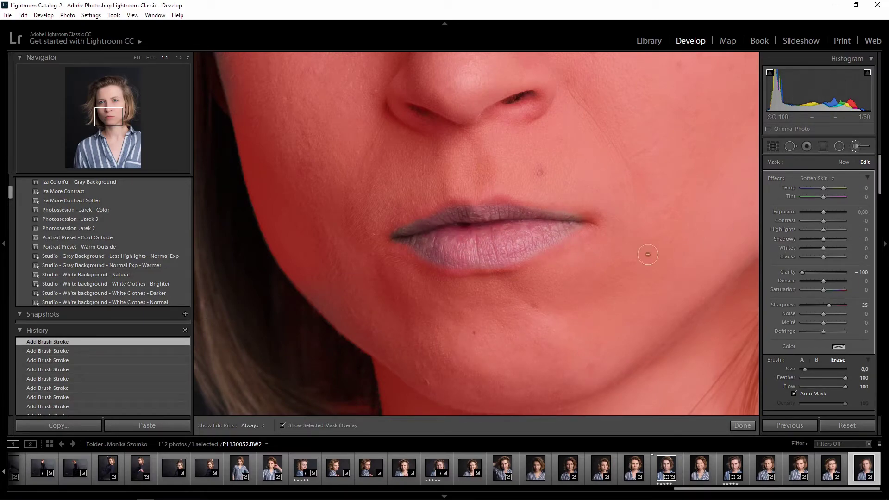
Step: Hide the mask overlay, view the whole photo, and set the skin mask's clarity to -22
{"action": "key", "text": "o"}
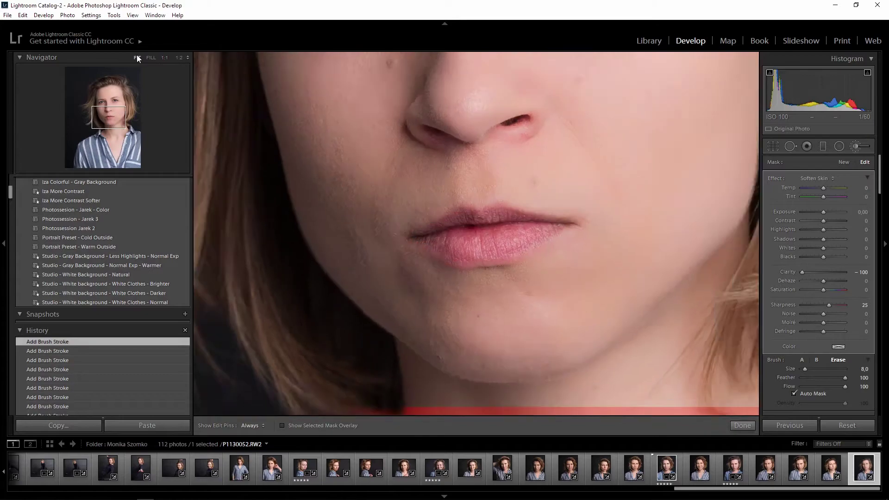
{"action": "left_click", "coordinate": [137, 56]}
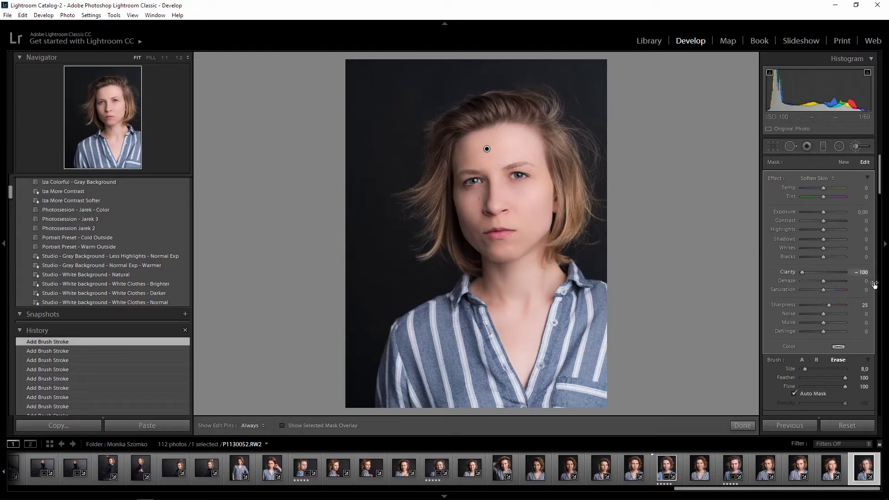
{"action": "left_click_drag", "start_coordinate": [802, 272], "coordinate": [808, 271]}
{"action": "left_click_drag", "start_coordinate": [818, 271], "coordinate": [819, 273]}
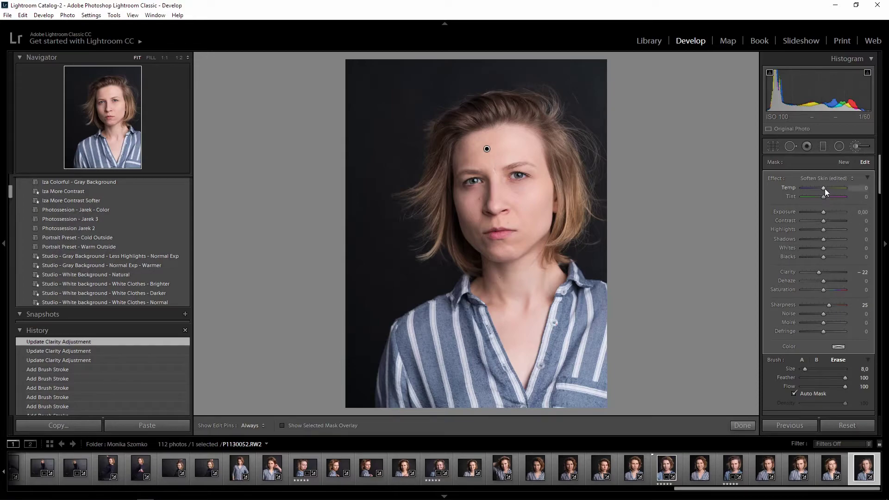
Step: Warm the masked skin slightly by setting its temperature to 3
{"action": "left_click_drag", "start_coordinate": [826, 188], "coordinate": [827, 188]}
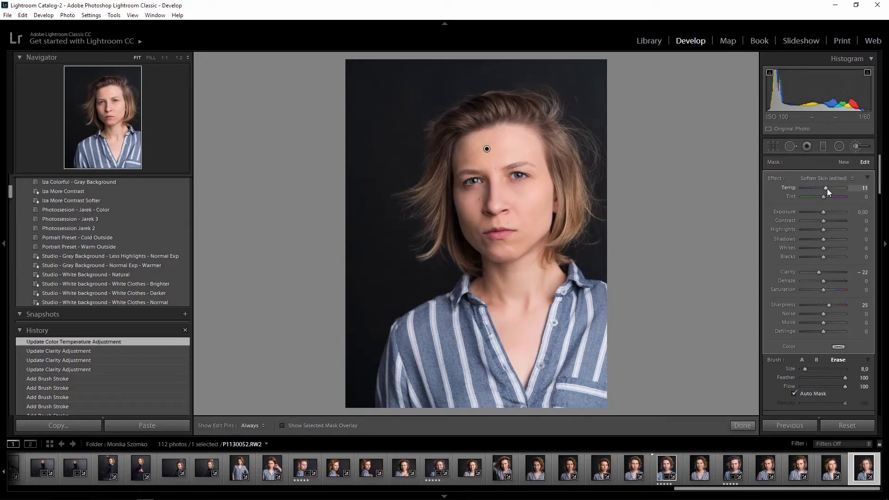
{"action": "left_click", "coordinate": [865, 188]}
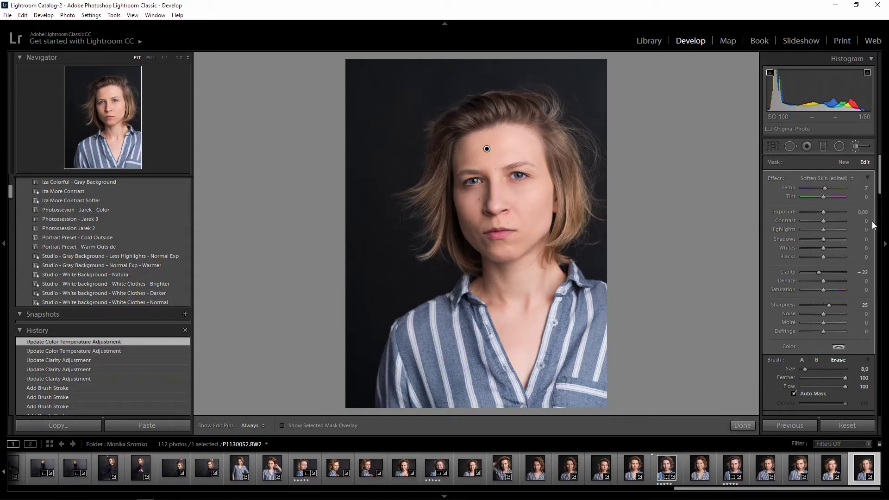
{"action": "type", "text": "2"}
{"action": "key", "text": "Return"}
{"action": "left_click", "coordinate": [865, 187]}
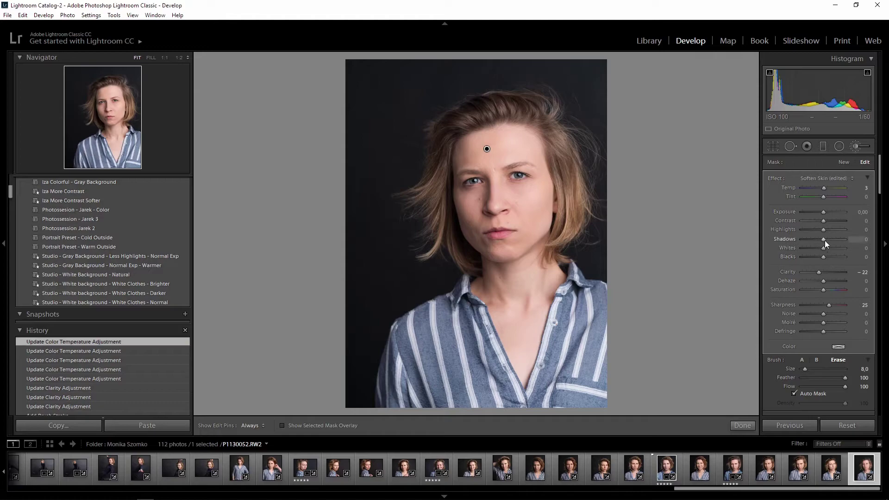
Step: Set the skin mask's shadows to 30, try whites at 22, and reset whites to 0
{"action": "left_click_drag", "start_coordinate": [824, 239], "coordinate": [830, 239]}
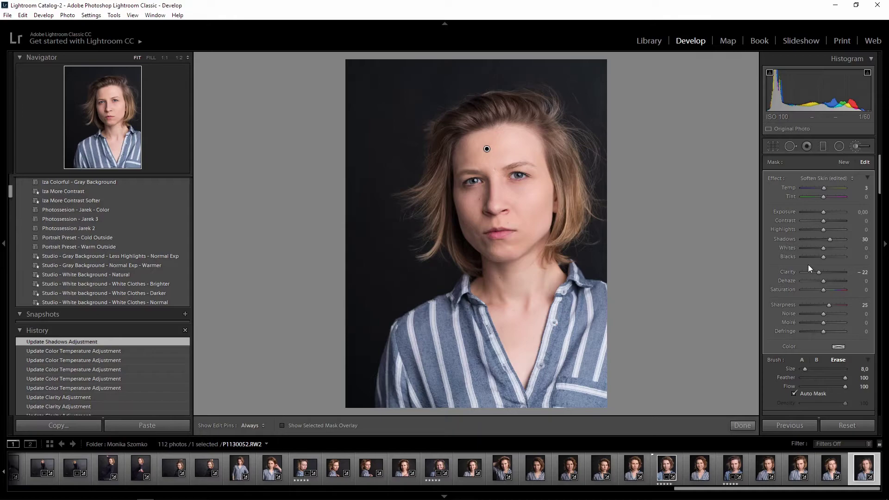
{"action": "left_click_drag", "start_coordinate": [823, 250], "coordinate": [828, 249]}
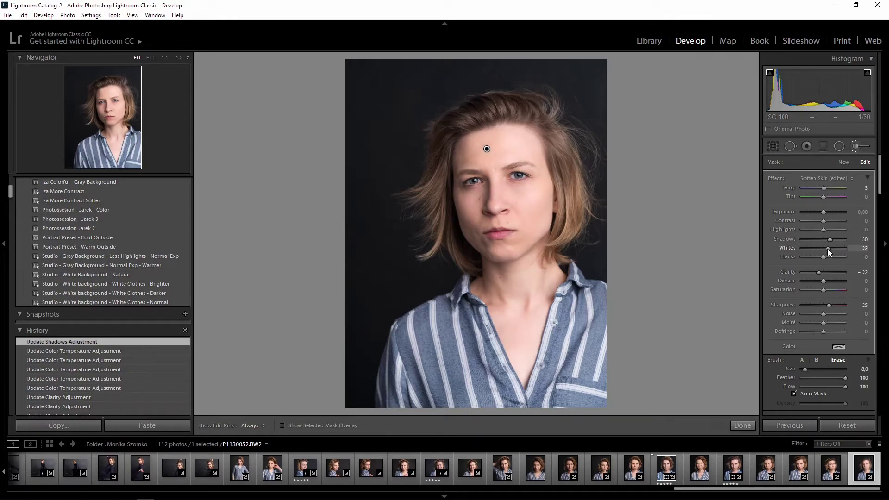
{"action": "double_click", "coordinate": [827, 248]}
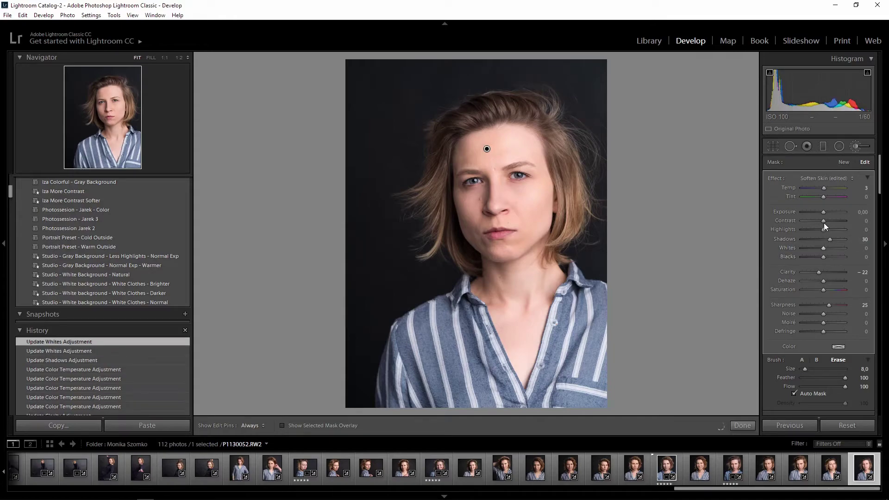
Step: Set the skin mask's contrast to 9 and dehaze to 2, and finish the brush edit
{"action": "left_click_drag", "start_coordinate": [838, 224], "coordinate": [831, 223]}
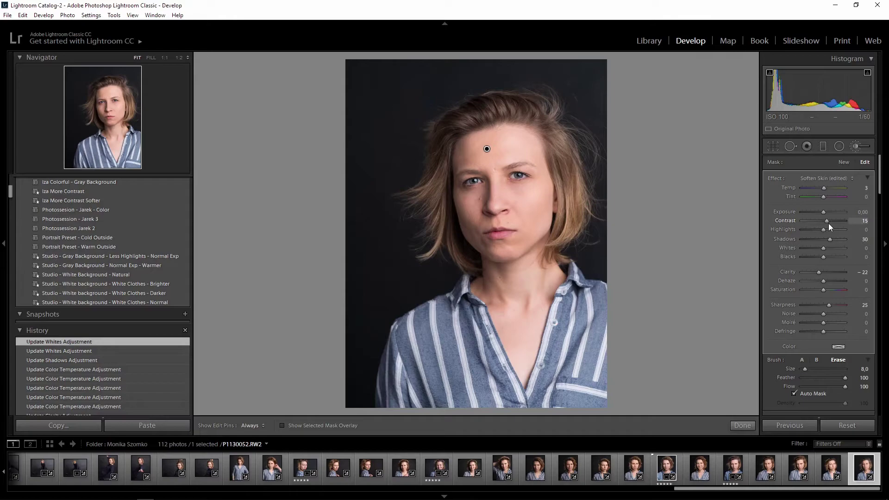
{"action": "left_click_drag", "start_coordinate": [827, 224], "coordinate": [827, 226]}
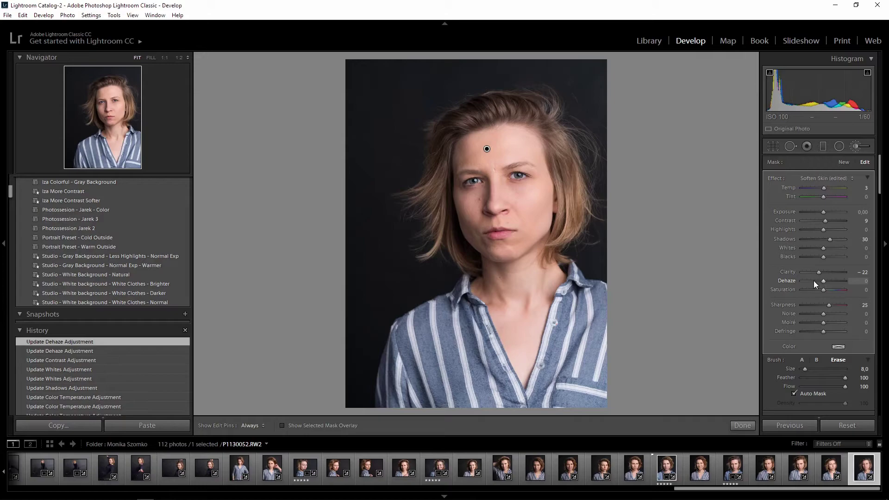
{"action": "left_click_drag", "start_coordinate": [823, 281], "coordinate": [825, 280]}
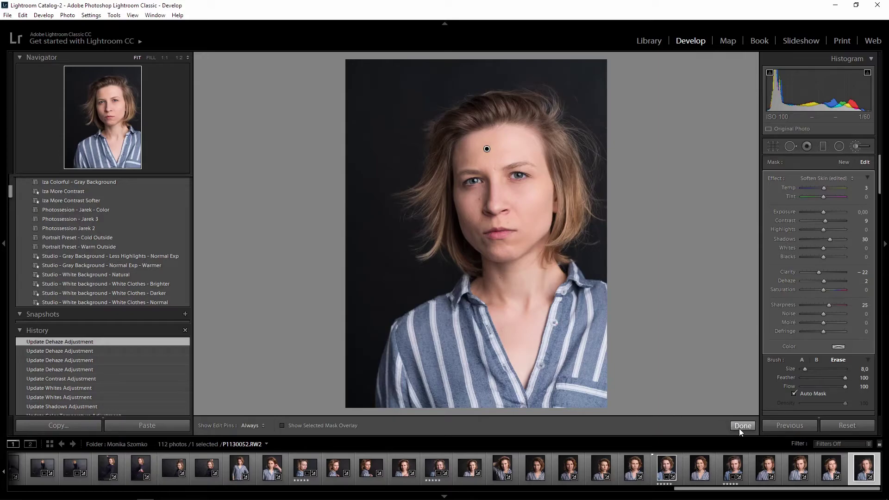
{"action": "left_click", "coordinate": [742, 426]}
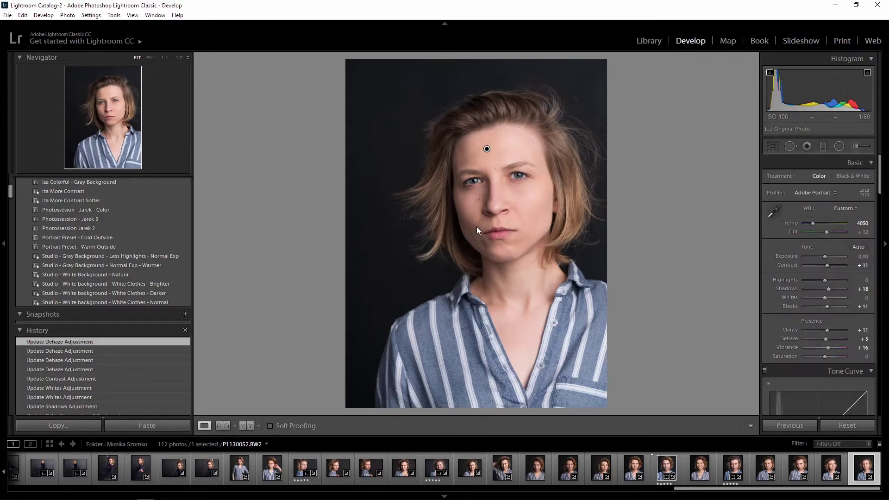
Step: Zoom in to 1:1 with both eyes in view
{"action": "left_click", "coordinate": [536, 207]}
{"action": "left_click_drag", "start_coordinate": [550, 168], "coordinate": [588, 188]}
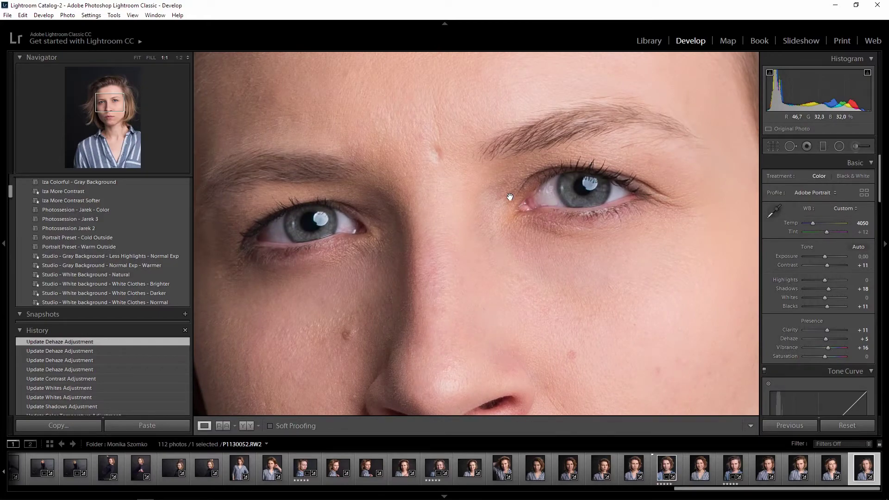
{"action": "left_click", "coordinate": [790, 146]}
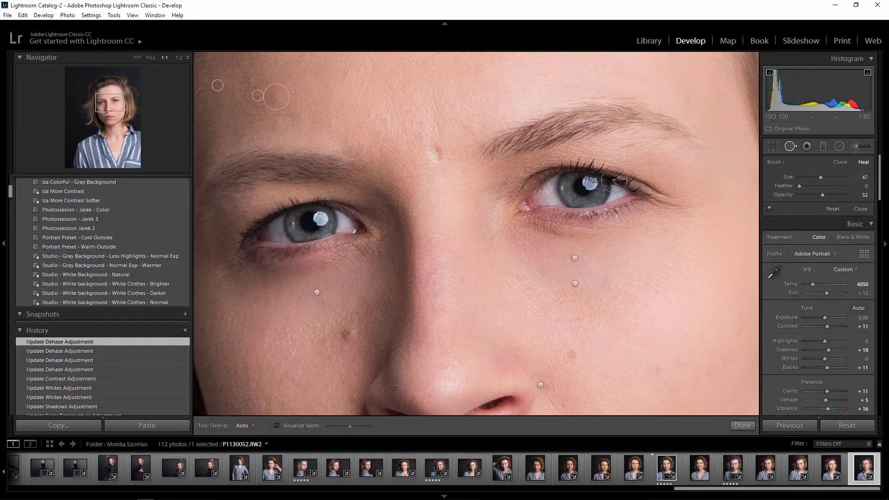
{"action": "key", "text": "r"}
{"action": "left_click", "coordinate": [790, 147]}
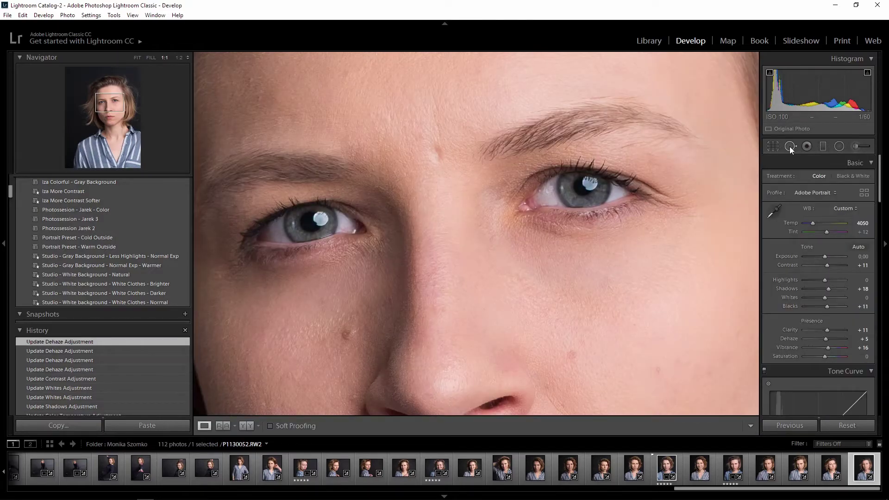
Step: Start a new size 5 brush adjustment with Auto Mask, paint over both irises, and fill the missed parts using the mask overlay
{"action": "left_click", "coordinate": [855, 146]}
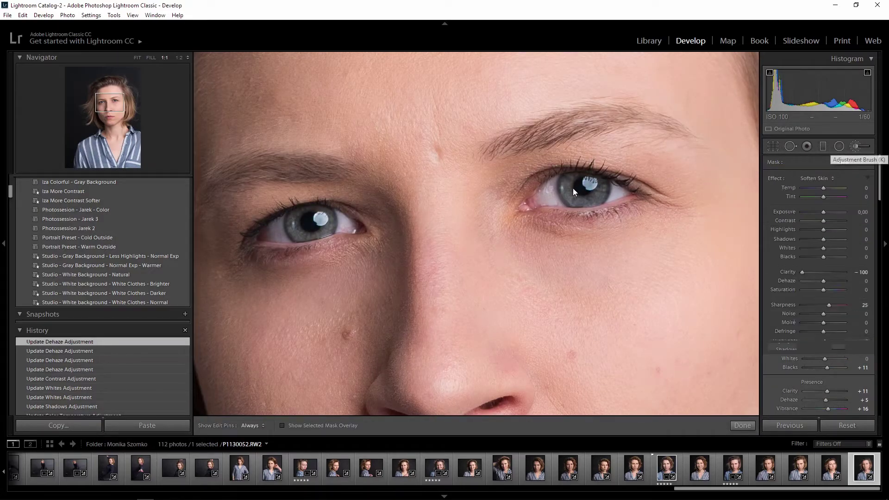
{"action": "scroll", "coordinate": [567, 180], "scroll_direction": "up", "scroll_amount": 4}
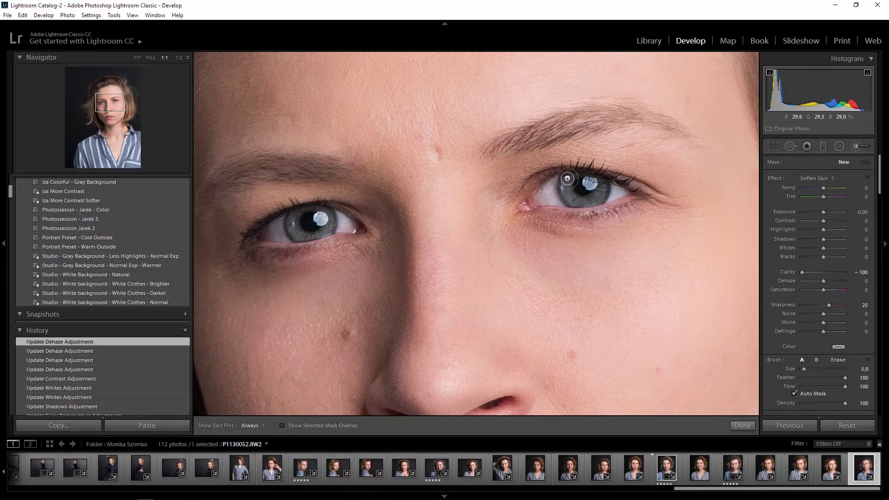
{"action": "key", "text": "h"}
{"action": "mouse_move", "coordinate": [586, 202]}
{"action": "left_mouse_down"}
{"action": "mouse_move", "coordinate": [605, 183]}
{"action": "mouse_move", "coordinate": [578, 204]}
{"action": "mouse_move", "coordinate": [568, 180]}
{"action": "left_mouse_up"}
{"action": "left_click_drag", "start_coordinate": [570, 179], "coordinate": [572, 183]}
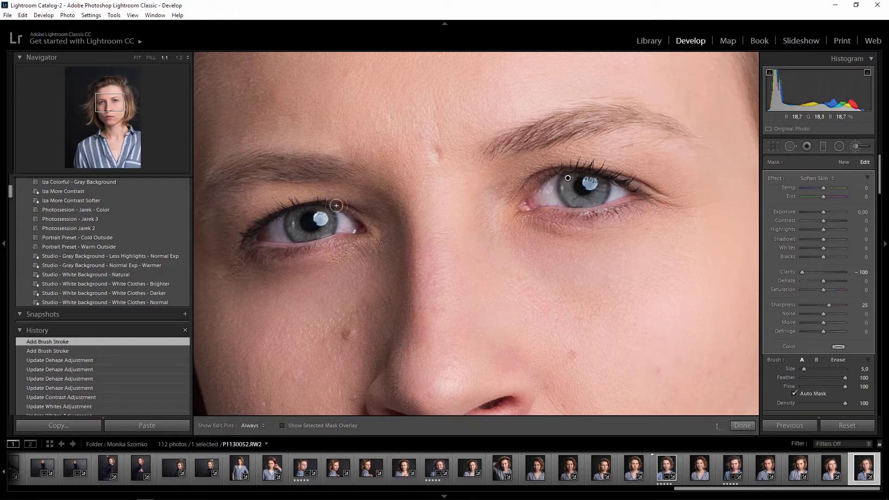
{"action": "mouse_move", "coordinate": [306, 236]}
{"action": "left_mouse_down"}
{"action": "mouse_move", "coordinate": [294, 214]}
{"action": "mouse_move", "coordinate": [314, 208]}
{"action": "mouse_move", "coordinate": [284, 221]}
{"action": "left_mouse_up"}
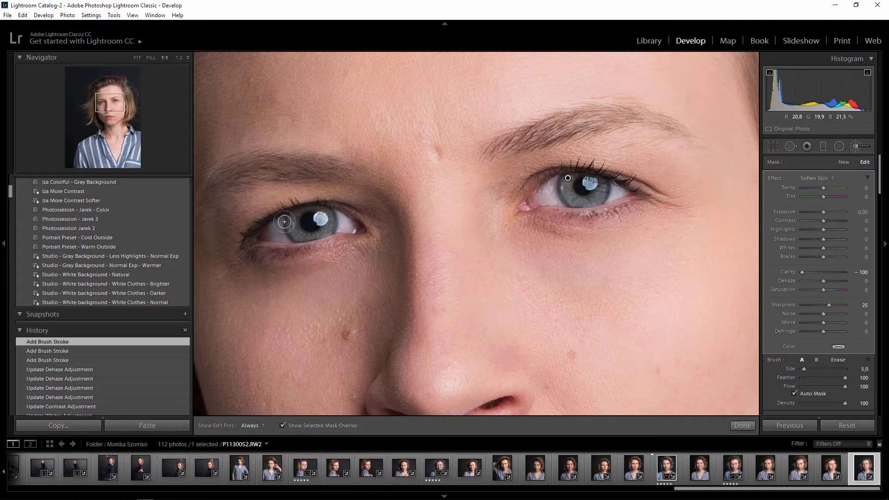
{"action": "key", "text": "o"}
{"action": "key", "text": "h"}
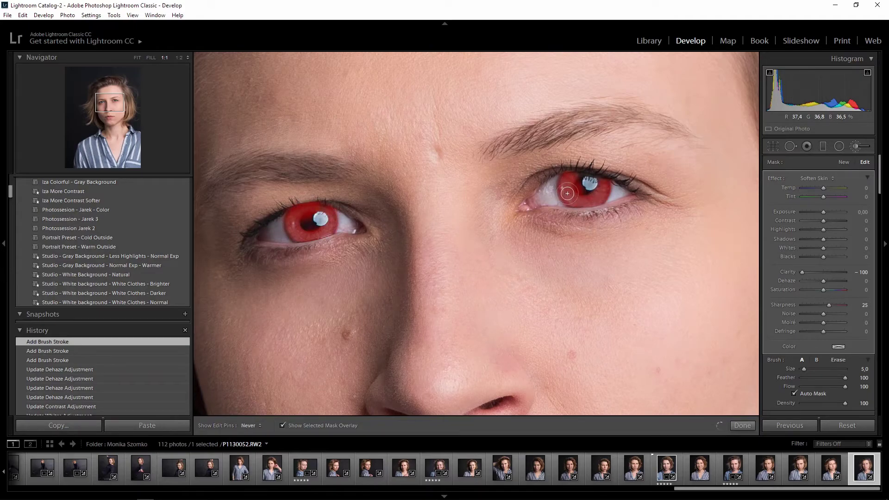
{"action": "left_click", "coordinate": [587, 207]}
Step: Erase the iris mask from both pupils with a size 5 eraser
{"action": "left_click", "coordinate": [839, 362]}
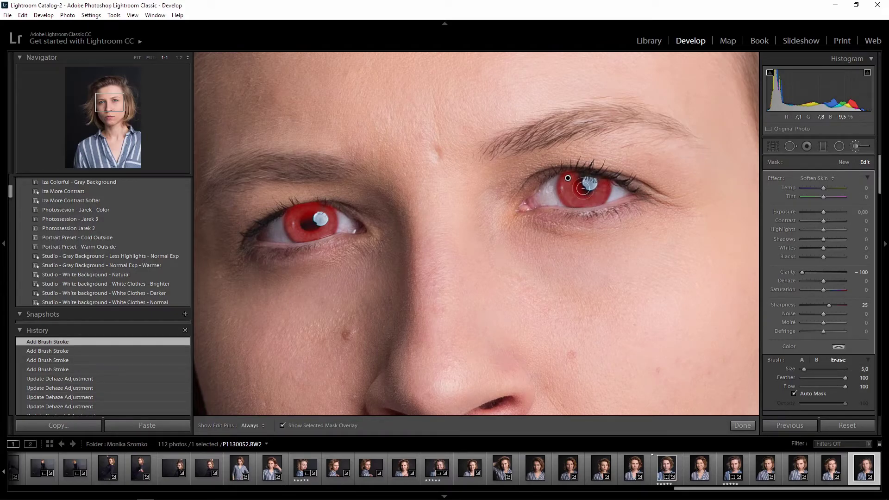
{"action": "key", "text": "h"}
{"action": "left_click_drag", "start_coordinate": [581, 188], "coordinate": [587, 176]}
{"action": "key", "text": "h"}
{"action": "left_click_drag", "start_coordinate": [308, 226], "coordinate": [313, 215]}
{"action": "key", "text": "h"}
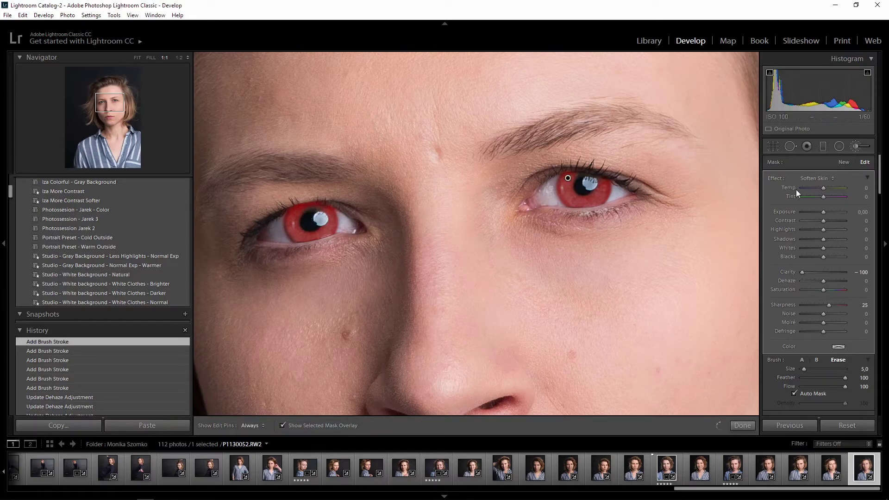
Step: Apply the Iris Enhance effect to the iris mask, lower its exposure slightly, and return to the whole photo
{"action": "left_click", "coordinate": [820, 178]}
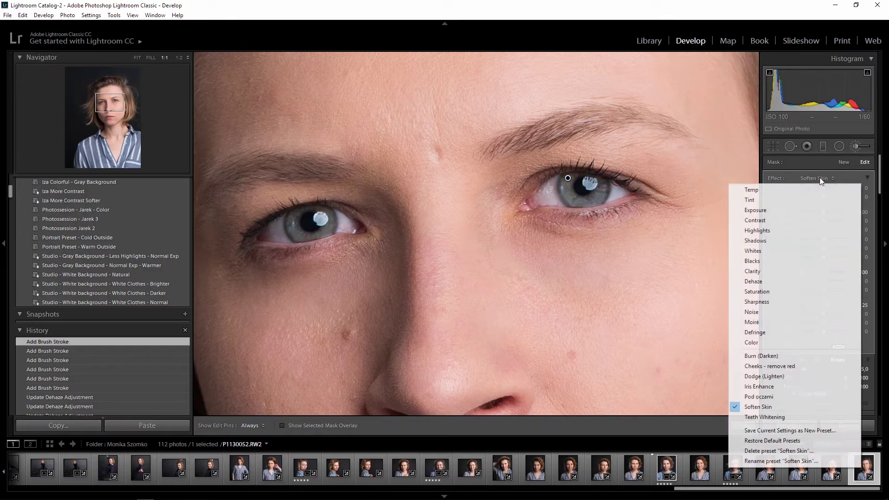
{"action": "left_click", "coordinate": [783, 388]}
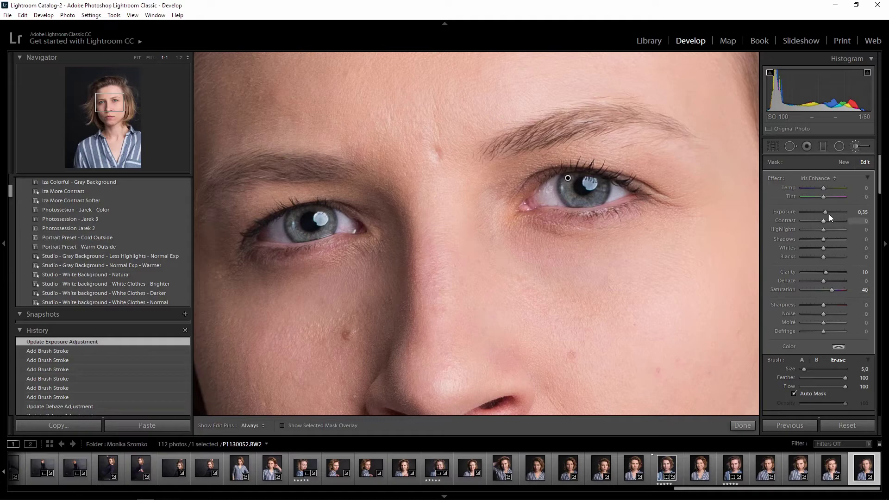
{"action": "left_click_drag", "start_coordinate": [826, 212], "coordinate": [824, 213]}
{"action": "left_click", "coordinate": [749, 426]}
{"action": "left_click", "coordinate": [577, 286]}
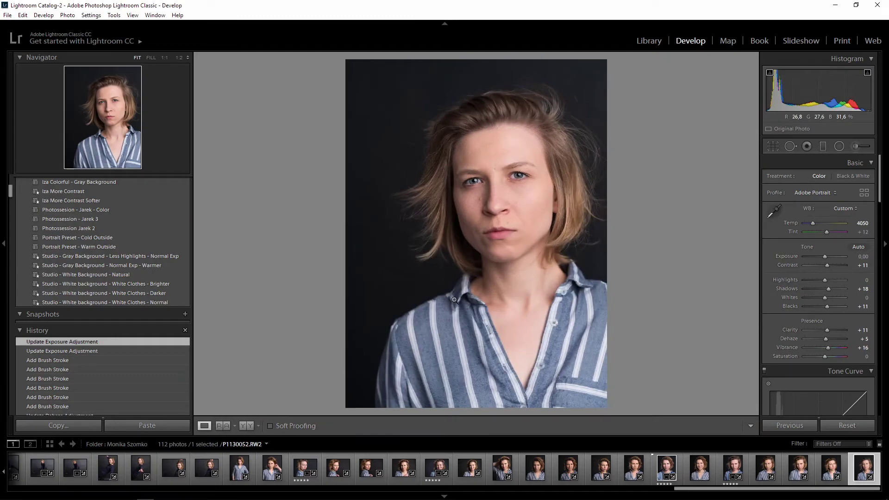
Step: Try a tighter crop of the portrait in the original ratio and in the 4 x 5, 16 x 9 and 5 x 7 aspect ratios
{"action": "left_click", "coordinate": [774, 146]}
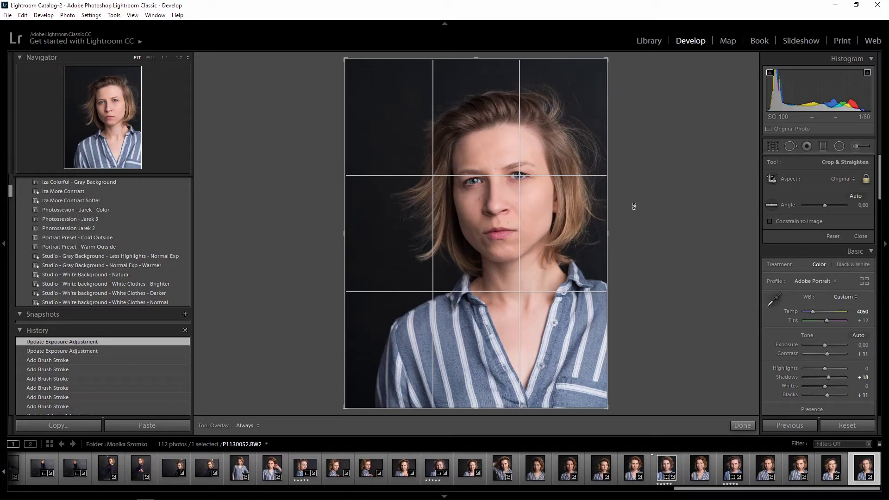
{"action": "left_click_drag", "start_coordinate": [345, 59], "coordinate": [373, 97]}
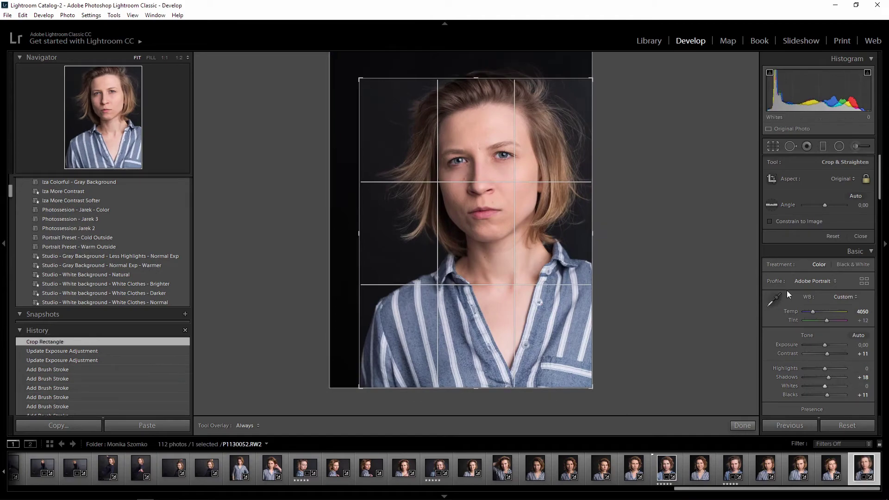
{"action": "left_click", "coordinate": [841, 179]}
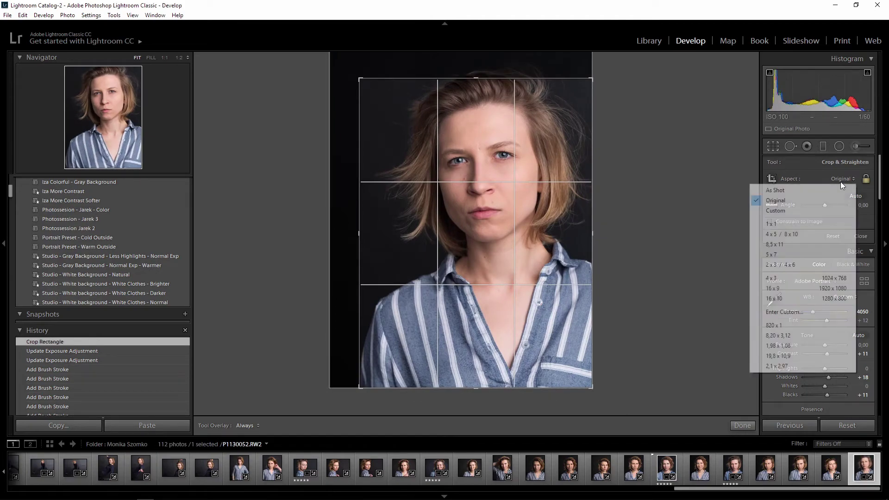
{"action": "left_click", "coordinate": [793, 238]}
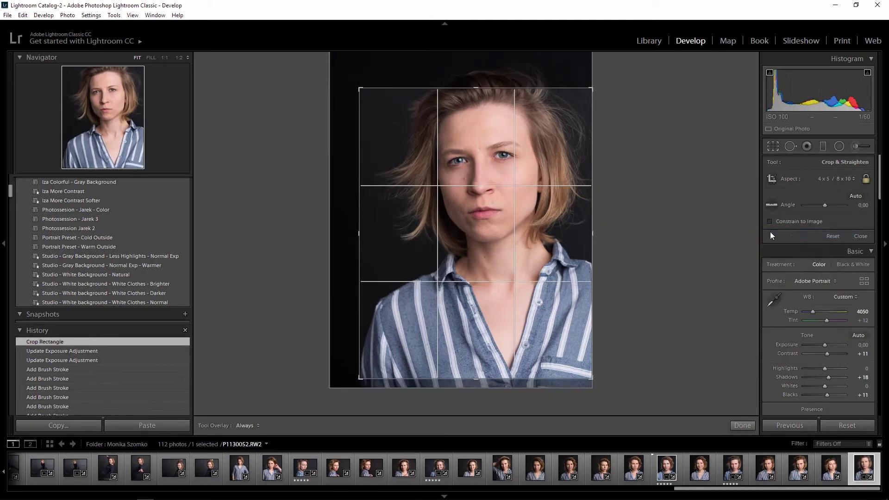
{"action": "left_click", "coordinate": [833, 185]}
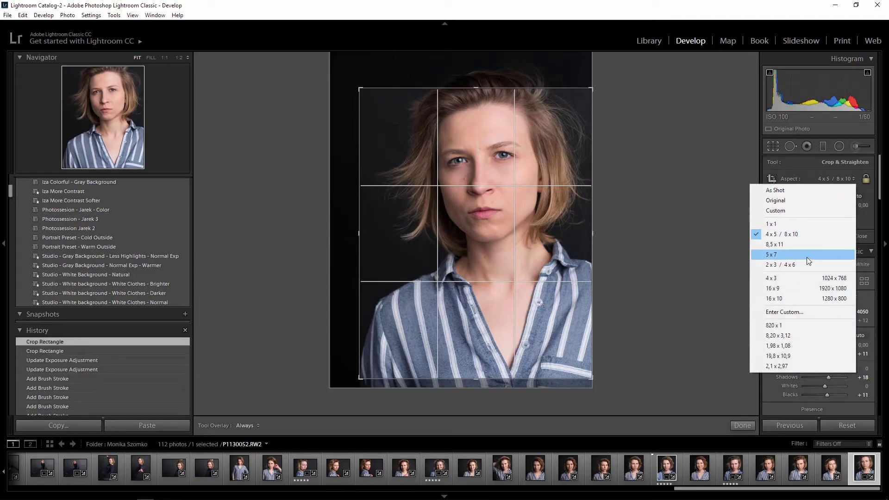
{"action": "left_click", "coordinate": [779, 287]}
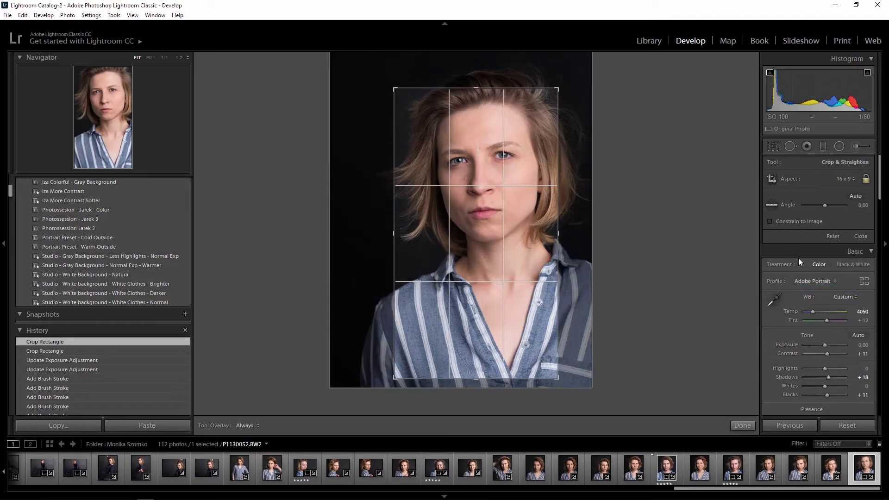
{"action": "left_click", "coordinate": [846, 187]}
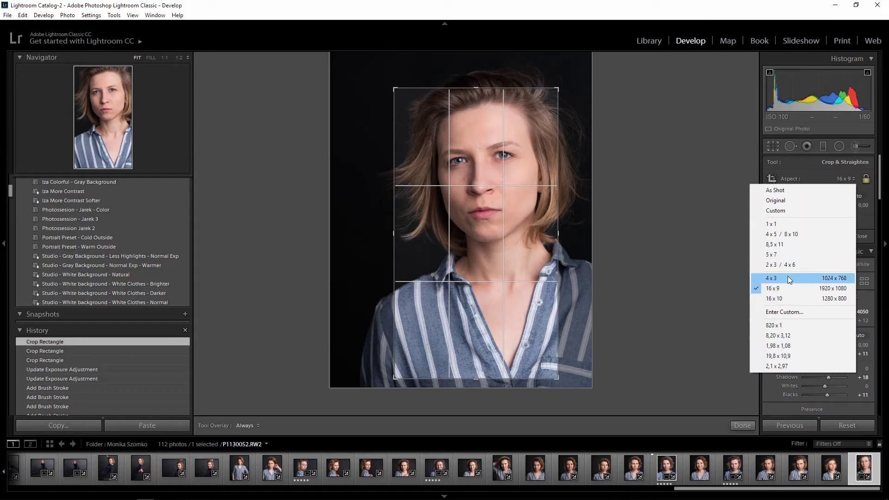
{"action": "left_click", "coordinate": [777, 256]}
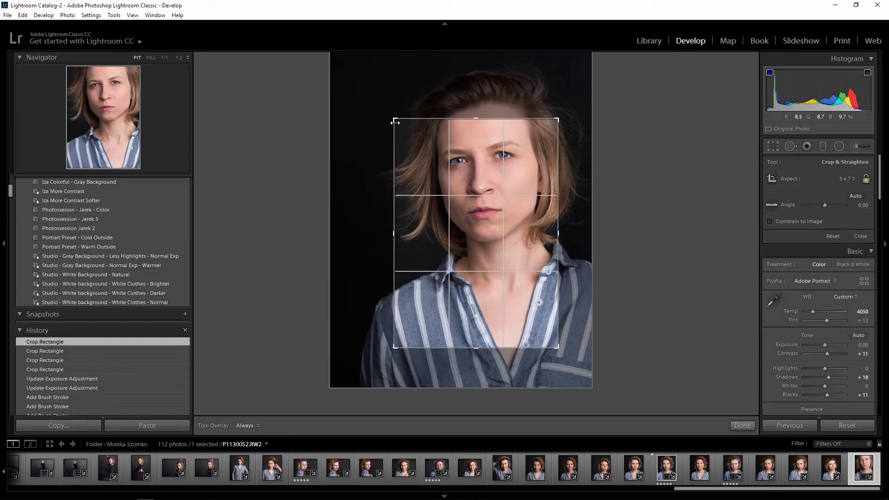
Step: Reframe the crop around the head and shoulders and apply it with the 2 x 3 / 4 x 6 aspect ratio
{"action": "left_click_drag", "start_coordinate": [499, 308], "coordinate": [487, 289]}
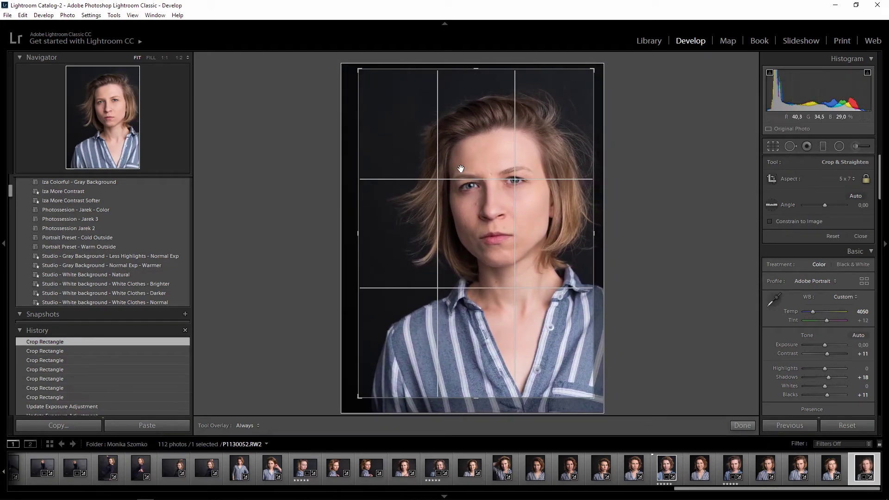
{"action": "mouse_move", "coordinate": [534, 207]}
{"action": "left_mouse_down"}
{"action": "mouse_move", "coordinate": [536, 193]}
{"action": "mouse_move", "coordinate": [519, 196]}
{"action": "mouse_move", "coordinate": [532, 210]}
{"action": "left_mouse_up"}
{"action": "left_click", "coordinate": [832, 178]}
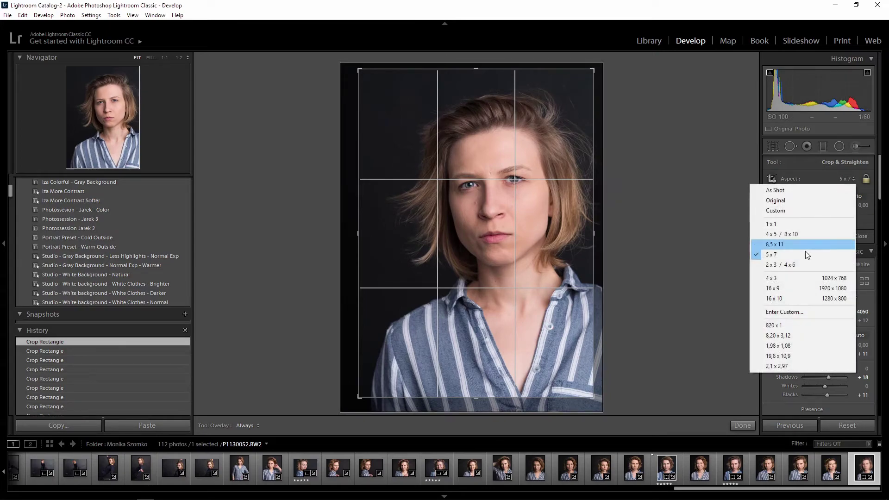
{"action": "left_click", "coordinate": [793, 265]}
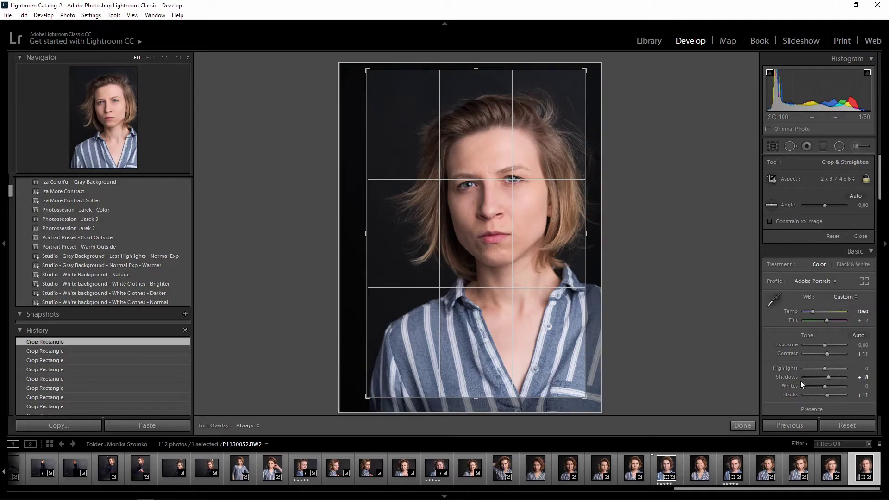
{"action": "left_click", "coordinate": [750, 426]}
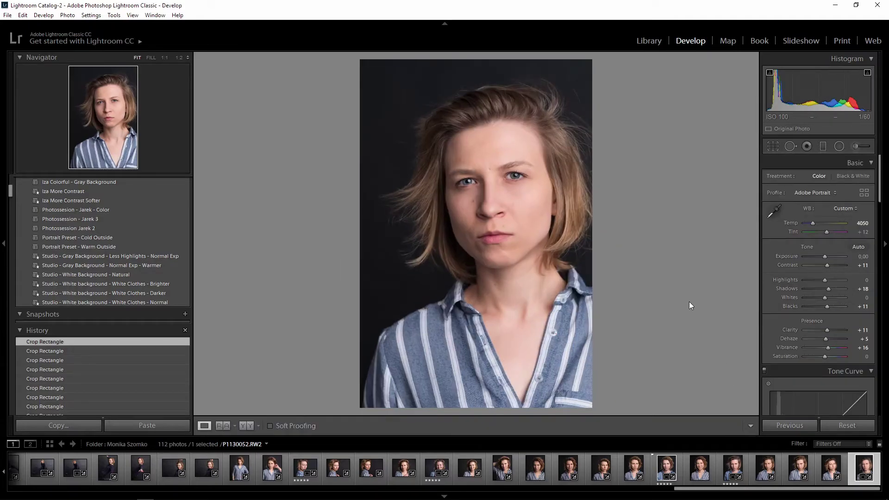
Step: Recrop the portrait at the 4 x 3 aspect ratio, enlarging the frame to cover nearly the whole photo, and apply it
{"action": "left_click", "coordinate": [773, 147]}
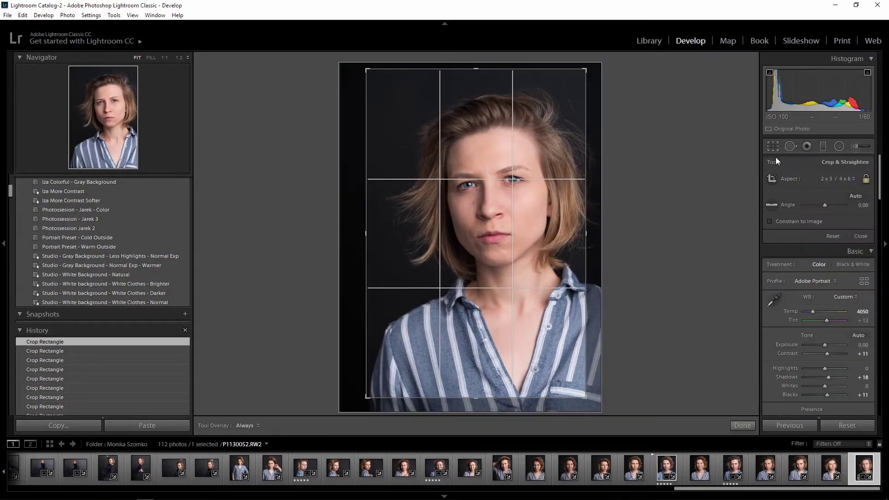
{"action": "left_click", "coordinate": [831, 178]}
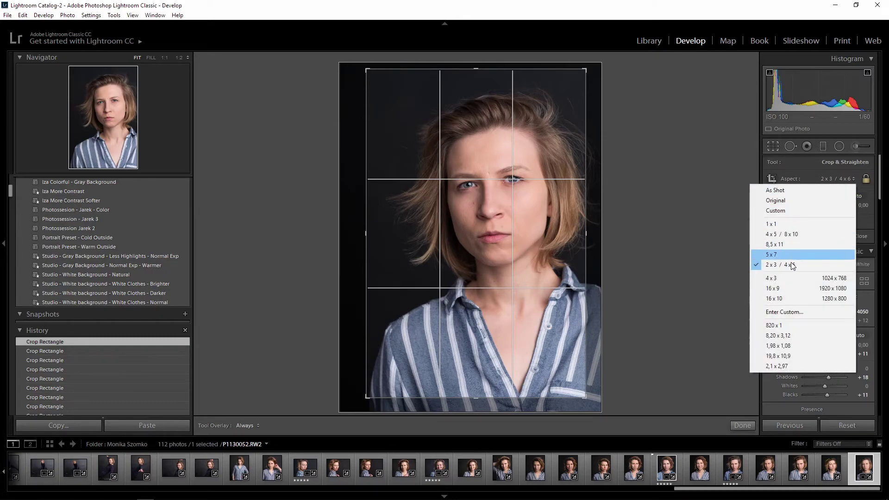
{"action": "left_click", "coordinate": [785, 275]}
{"action": "left_click_drag", "start_coordinate": [587, 89], "coordinate": [601, 67]}
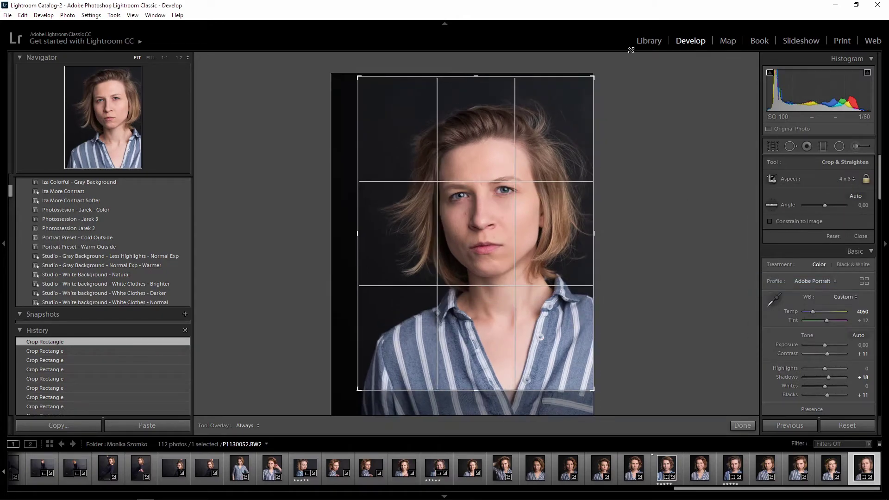
{"action": "left_click_drag", "start_coordinate": [359, 392], "coordinate": [341, 411]}
{"action": "left_click_drag", "start_coordinate": [478, 318], "coordinate": [482, 320]}
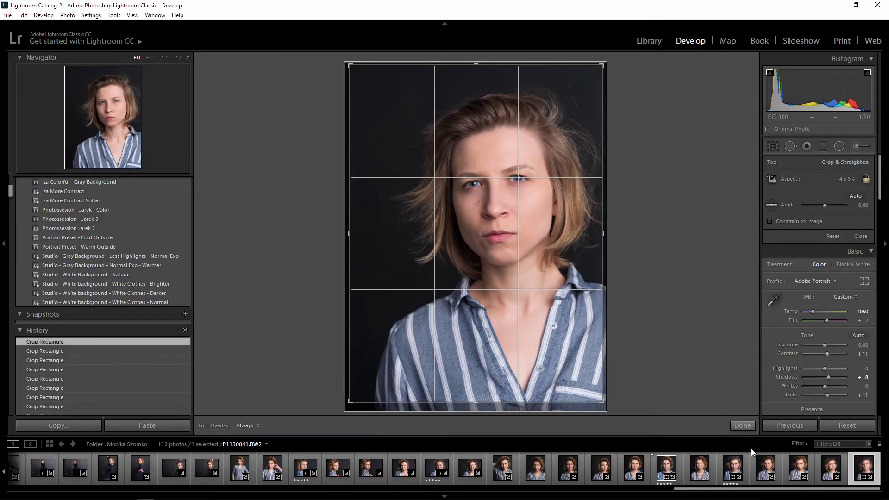
{"action": "left_click", "coordinate": [741, 426]}
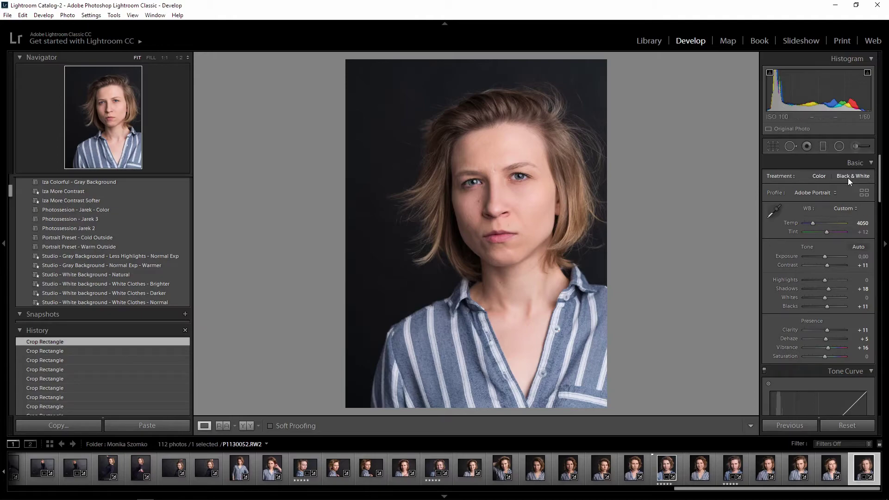
Step: Paint a new adjustment brush mask over the hair with brush size 21 and the mask overlay shown
{"action": "left_click", "coordinate": [856, 147]}
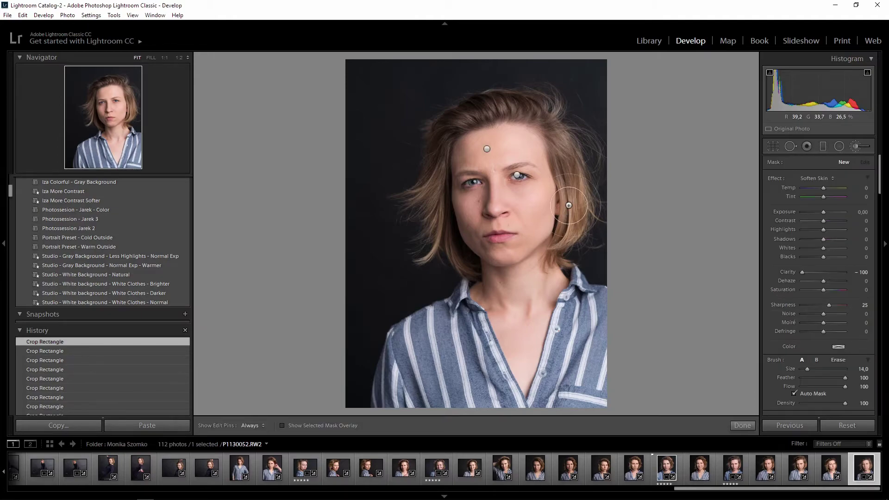
{"action": "scroll", "coordinate": [568, 243], "scroll_direction": "up", "scroll_amount": 2}
{"action": "key", "text": "h"}
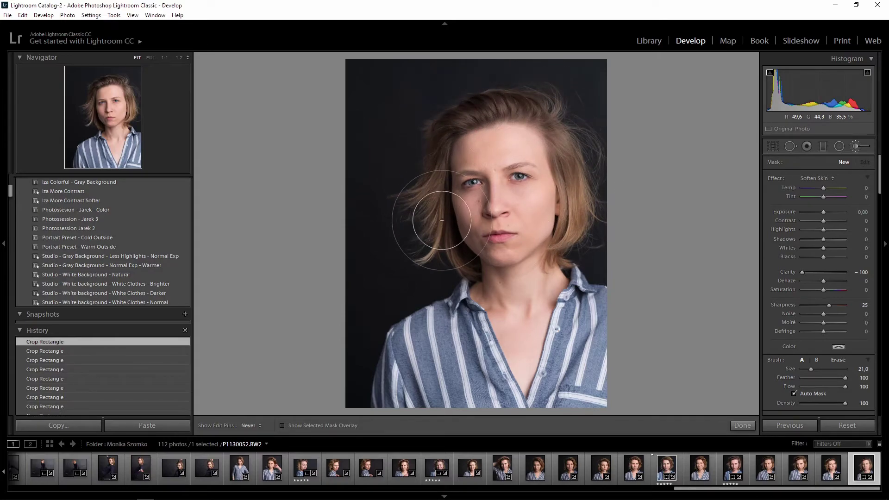
{"action": "key", "text": "h"}
{"action": "key", "text": "o"}
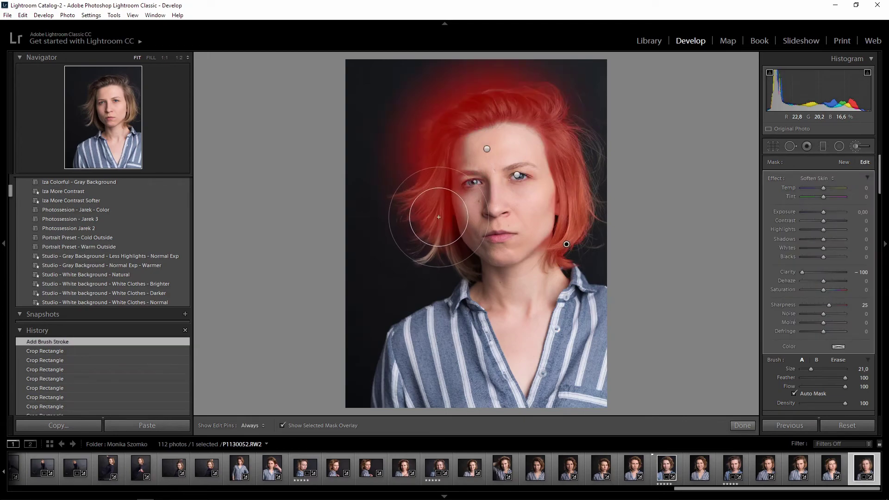
{"action": "key", "text": "h"}
{"action": "mouse_move", "coordinate": [437, 248]}
{"action": "left_mouse_down"}
{"action": "mouse_move", "coordinate": [421, 248]}
{"action": "mouse_move", "coordinate": [412, 193]}
{"action": "left_mouse_up"}
{"action": "key", "text": "h"}
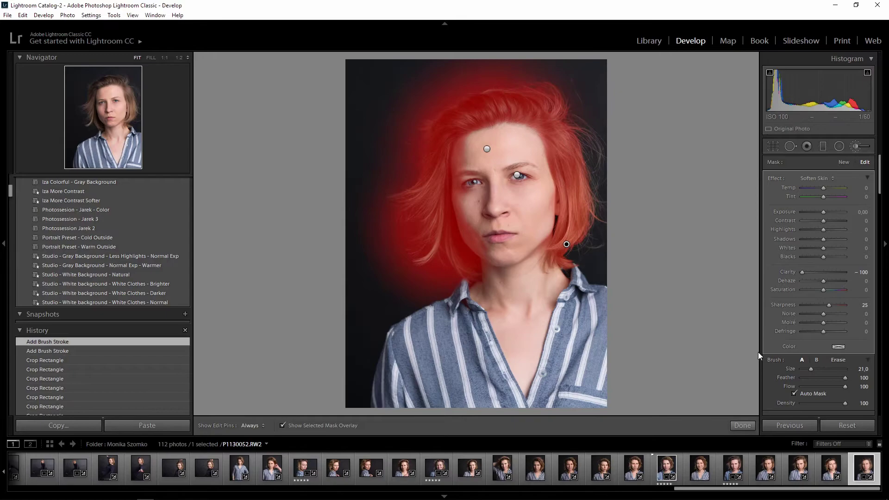
Step: Erase the hair mask's spill from the background around the head and from the shirt collar with a size 14 brush
{"action": "left_click", "coordinate": [839, 360]}
{"action": "scroll", "coordinate": [377, 193], "scroll_direction": "up", "scroll_amount": 3}
{"action": "left_click", "coordinate": [385, 256]}
{"action": "key", "text": "h"}
{"action": "mouse_move", "coordinate": [385, 256]}
{"action": "left_mouse_down"}
{"action": "mouse_move", "coordinate": [367, 189]}
{"action": "mouse_move", "coordinate": [398, 99]}
{"action": "mouse_move", "coordinate": [461, 70]}
{"action": "mouse_move", "coordinate": [469, 77]}
{"action": "mouse_move", "coordinate": [432, 89]}
{"action": "mouse_move", "coordinate": [369, 149]}
{"action": "mouse_move", "coordinate": [369, 181]}
{"action": "mouse_move", "coordinate": [374, 148]}
{"action": "mouse_move", "coordinate": [383, 173]}
{"action": "mouse_move", "coordinate": [400, 158]}
{"action": "mouse_move", "coordinate": [395, 163]}
{"action": "mouse_move", "coordinate": [437, 83]}
{"action": "mouse_move", "coordinate": [590, 79]}
{"action": "mouse_move", "coordinate": [624, 198]}
{"action": "left_mouse_up"}
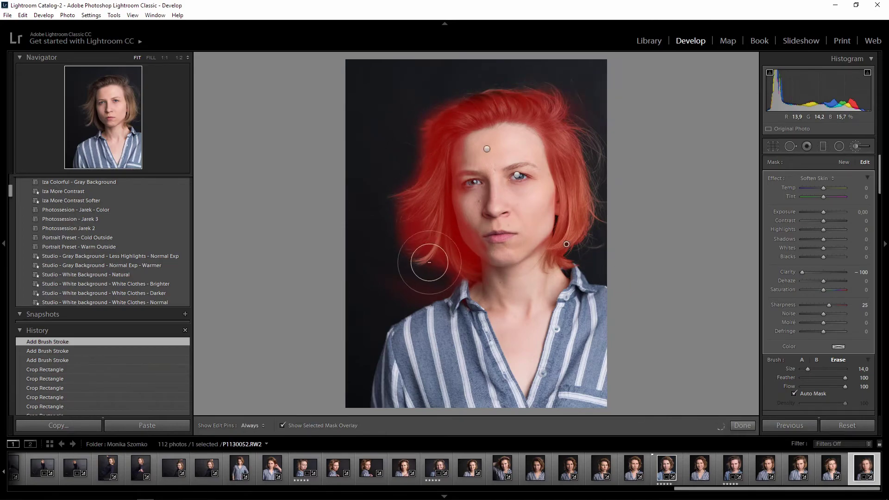
{"action": "left_click_drag", "start_coordinate": [406, 232], "coordinate": [416, 266]}
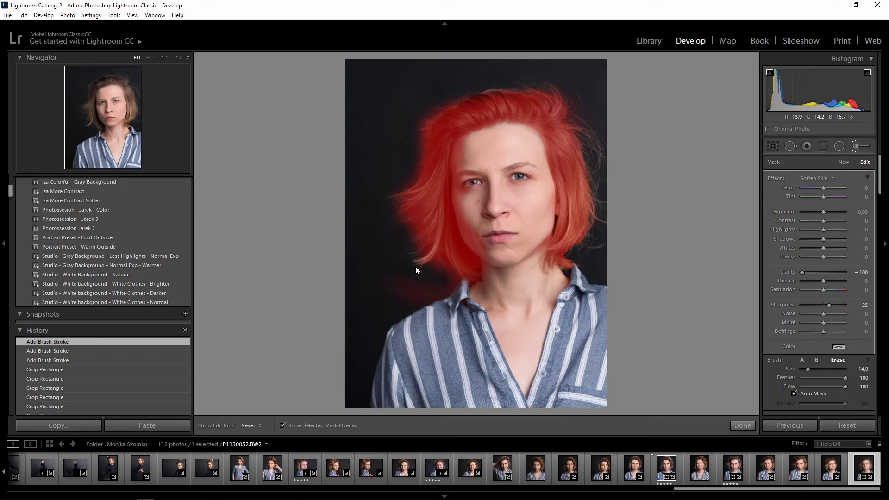
{"action": "mouse_move", "coordinate": [439, 297]}
{"action": "left_mouse_down"}
{"action": "mouse_move", "coordinate": [514, 306]}
{"action": "mouse_move", "coordinate": [583, 286]}
{"action": "left_mouse_up"}
Step: Erase the hair mask's spill along both edges of the face with a size 8 brush and hide the mask overlay
{"action": "scroll", "coordinate": [500, 252], "scroll_direction": "down", "scroll_amount": 6}
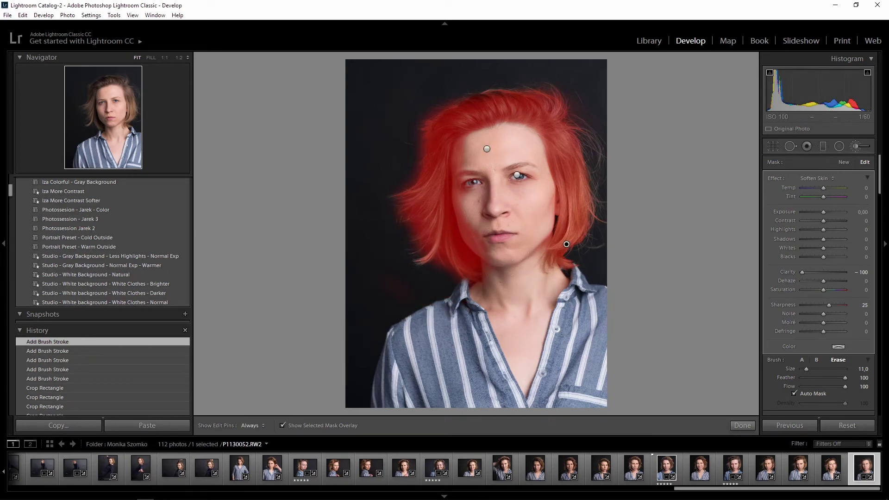
{"action": "mouse_move", "coordinate": [485, 241]}
{"action": "left_mouse_down"}
{"action": "mouse_move", "coordinate": [476, 208]}
{"action": "mouse_move", "coordinate": [501, 248]}
{"action": "mouse_move", "coordinate": [465, 205]}
{"action": "mouse_move", "coordinate": [497, 254]}
{"action": "mouse_move", "coordinate": [469, 216]}
{"action": "mouse_move", "coordinate": [485, 246]}
{"action": "mouse_move", "coordinate": [477, 237]}
{"action": "mouse_move", "coordinate": [468, 207]}
{"action": "mouse_move", "coordinate": [469, 234]}
{"action": "mouse_move", "coordinate": [469, 165]}
{"action": "mouse_move", "coordinate": [463, 211]}
{"action": "mouse_move", "coordinate": [474, 149]}
{"action": "mouse_move", "coordinate": [465, 172]}
{"action": "mouse_move", "coordinate": [463, 149]}
{"action": "mouse_move", "coordinate": [476, 137]}
{"action": "mouse_move", "coordinate": [459, 175]}
{"action": "mouse_move", "coordinate": [460, 147]}
{"action": "mouse_move", "coordinate": [452, 190]}
{"action": "mouse_move", "coordinate": [467, 233]}
{"action": "left_mouse_up"}
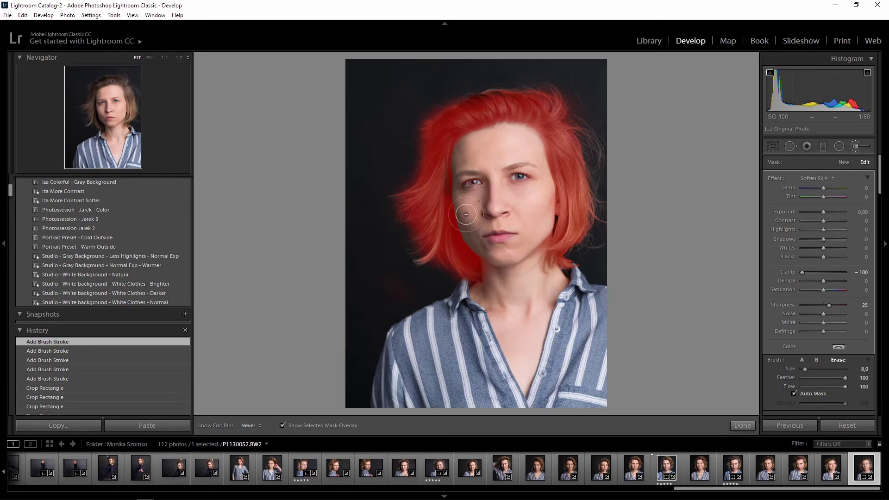
{"action": "mouse_move", "coordinate": [558, 192]}
{"action": "left_mouse_down"}
{"action": "mouse_move", "coordinate": [552, 224]}
{"action": "mouse_move", "coordinate": [547, 198]}
{"action": "mouse_move", "coordinate": [545, 252]}
{"action": "left_mouse_up"}
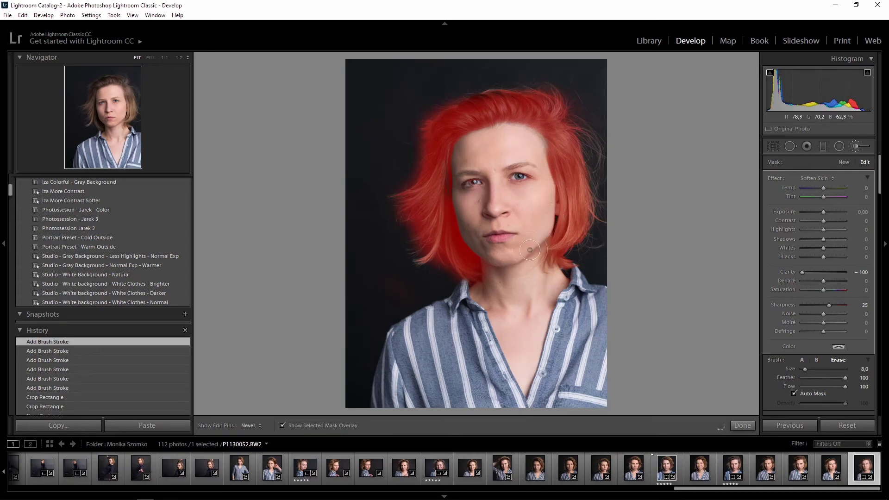
{"action": "key", "text": "h"}
{"action": "key", "text": "o"}
Step: Apply the Clarity effect to the hair mask with clarity 11, contrast 20 and shadows 9, and finish the brush adjustment
{"action": "left_click", "coordinate": [829, 178]}
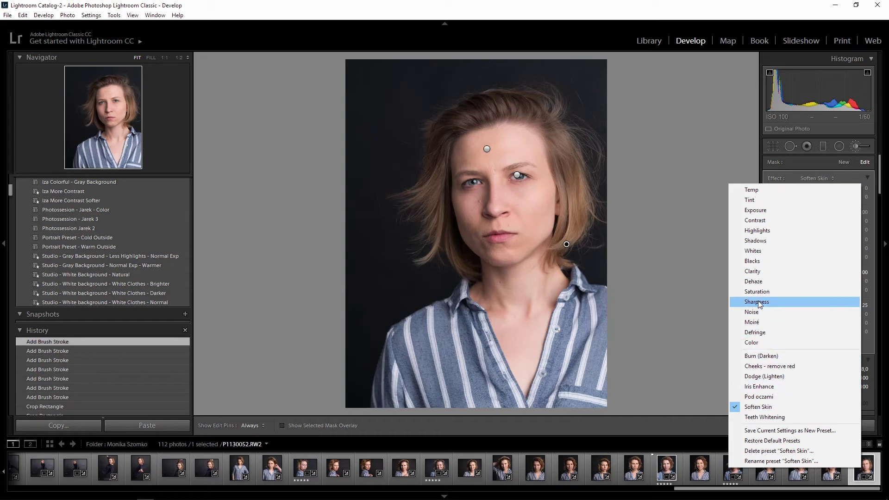
{"action": "left_click", "coordinate": [759, 272]}
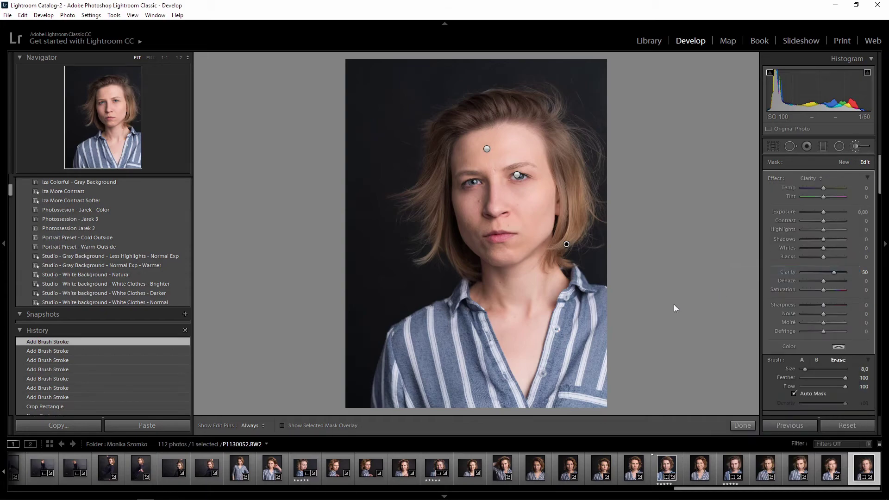
{"action": "left_click_drag", "start_coordinate": [834, 272], "coordinate": [824, 272]}
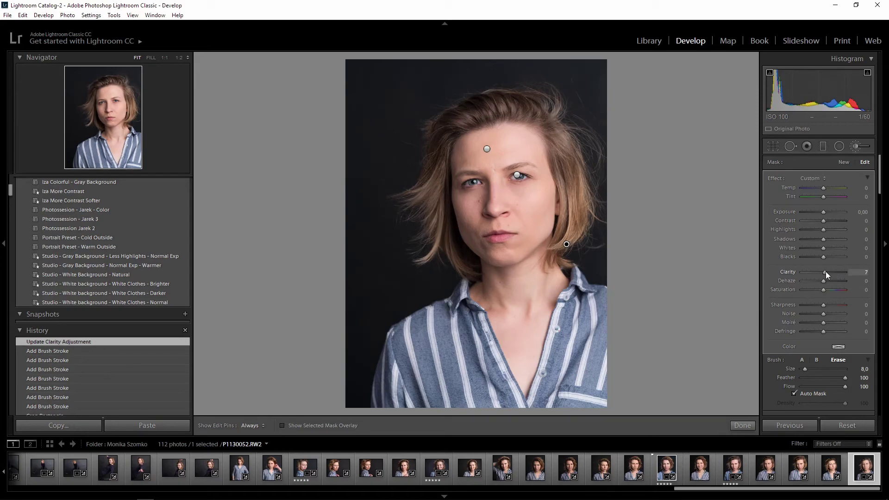
{"action": "left_click_drag", "start_coordinate": [826, 272], "coordinate": [827, 271]}
{"action": "left_click_drag", "start_coordinate": [825, 222], "coordinate": [827, 222]}
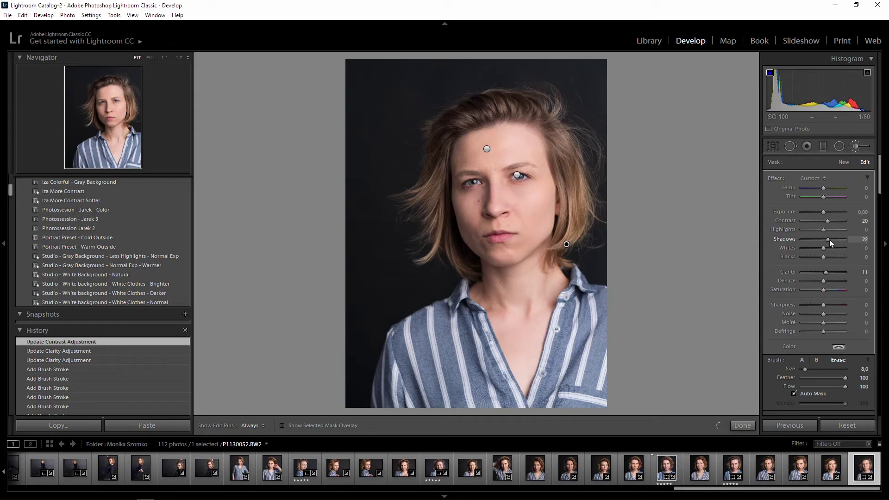
{"action": "left_click_drag", "start_coordinate": [829, 239], "coordinate": [826, 239]}
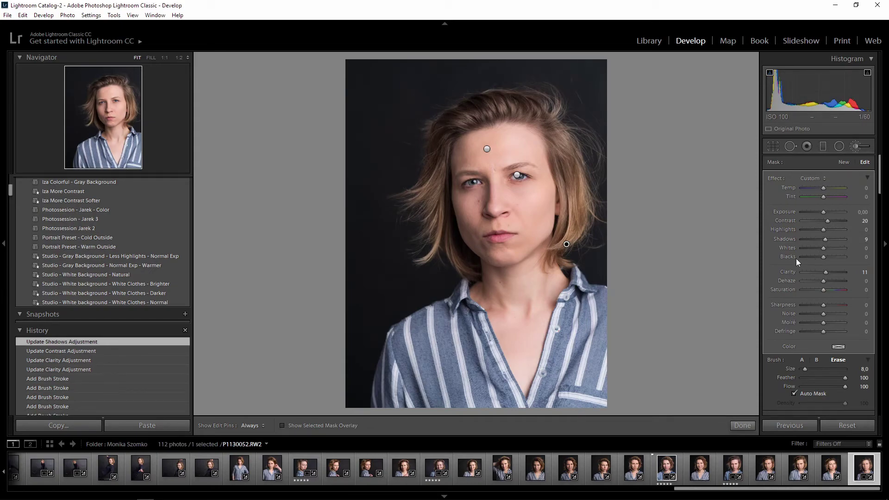
{"action": "left_click", "coordinate": [741, 426]}
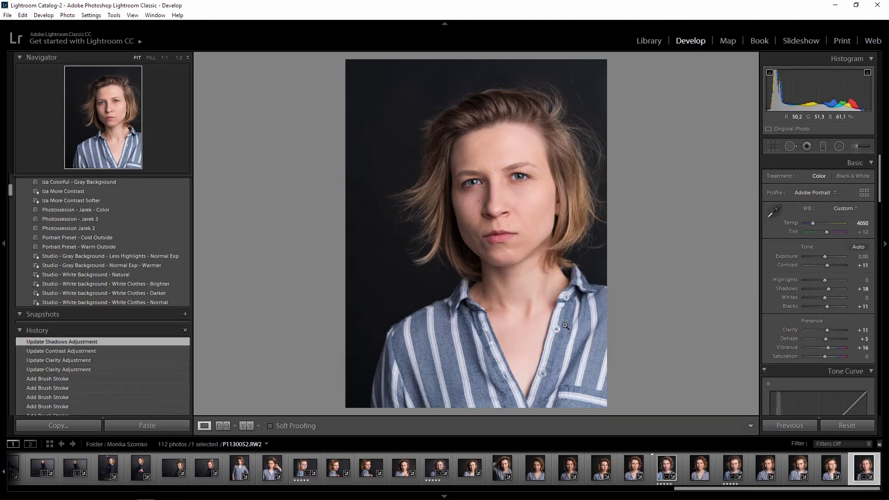
Step: Set the photo's highlights to -9 and check the shirt button area at 1:1 before returning to the whole photo
{"action": "left_click_drag", "start_coordinate": [824, 280], "coordinate": [823, 280]}
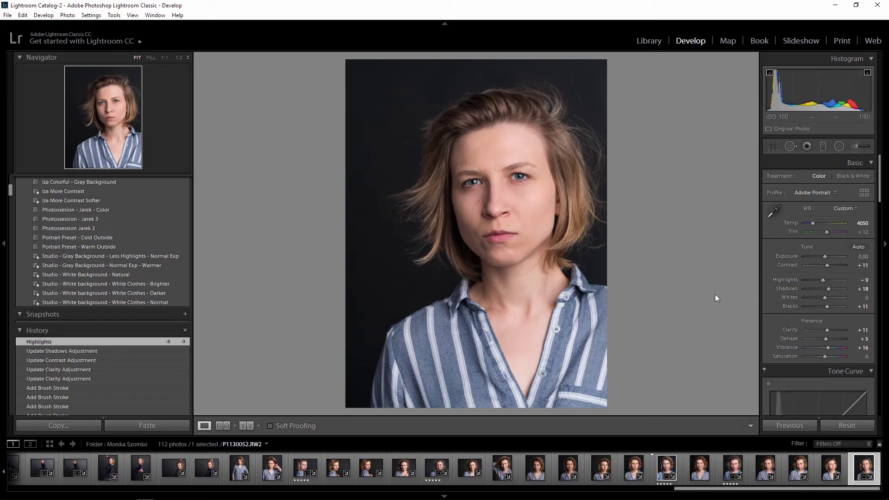
{"action": "left_click", "coordinate": [555, 330]}
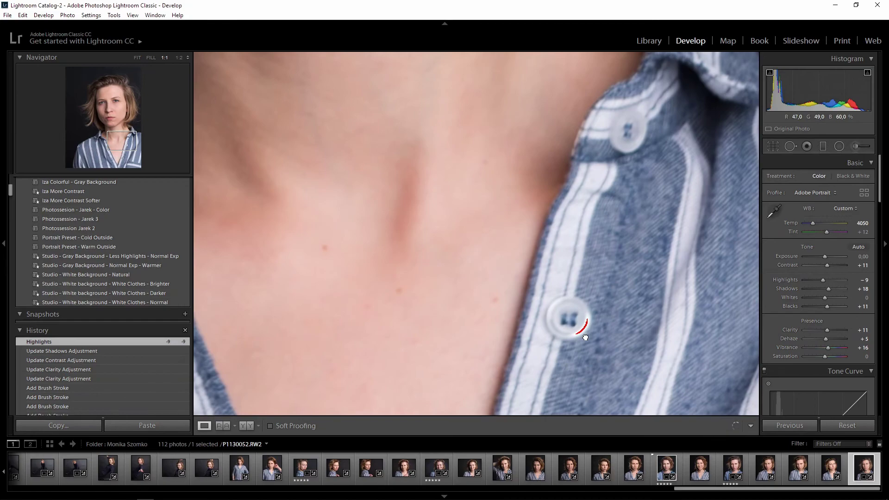
{"action": "left_click", "coordinate": [586, 338]}
Step: Set the calibration's blue primary saturation to +9 and the green primary saturation to -5
{"action": "scroll", "coordinate": [827, 323], "scroll_direction": "down", "scroll_amount": 3}
{"action": "scroll", "coordinate": [827, 324], "scroll_direction": "down", "scroll_amount": 15}
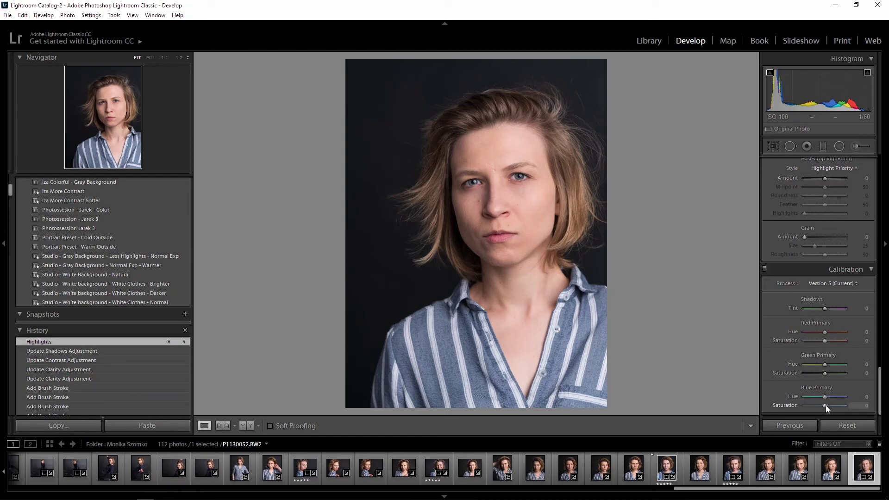
{"action": "left_click_drag", "start_coordinate": [824, 406], "coordinate": [835, 407]}
{"action": "left_click_drag", "start_coordinate": [820, 409], "coordinate": [827, 409]}
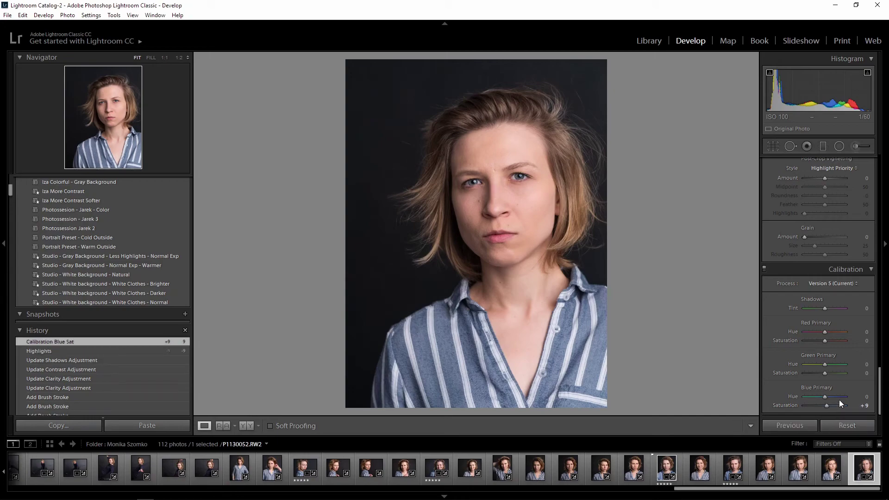
{"action": "mouse_move", "coordinate": [824, 373]}
{"action": "left_mouse_down"}
{"action": "mouse_move", "coordinate": [835, 373]}
{"action": "mouse_move", "coordinate": [795, 374]}
{"action": "mouse_move", "coordinate": [826, 375]}
{"action": "left_mouse_up"}
Step: Try a red primary saturation of -25 and a calibration shadow tint of +18, and reset both
{"action": "left_click_drag", "start_coordinate": [833, 341], "coordinate": [820, 341]}
{"action": "double_click", "coordinate": [821, 341]}
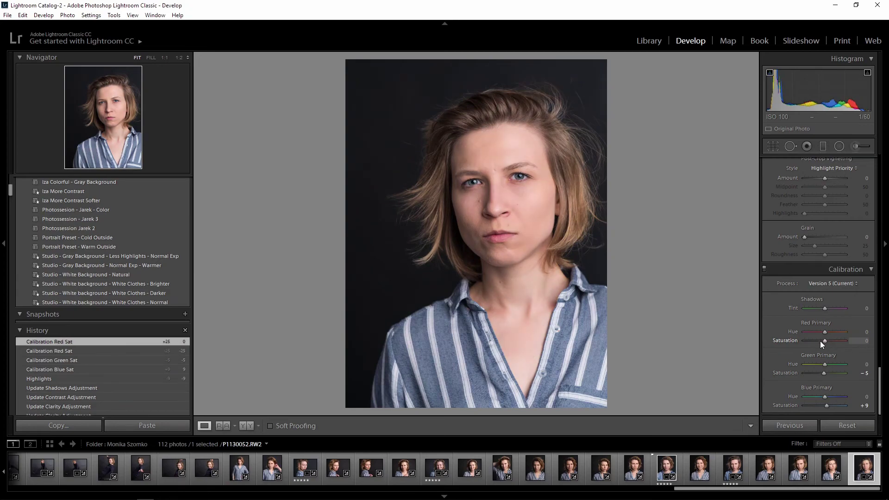
{"action": "left_click_drag", "start_coordinate": [825, 308], "coordinate": [827, 307]}
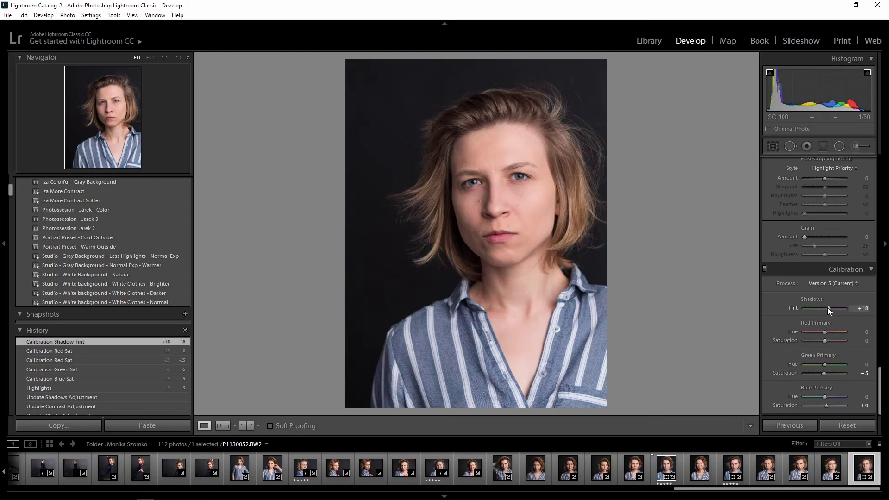
{"action": "double_click", "coordinate": [827, 307]}
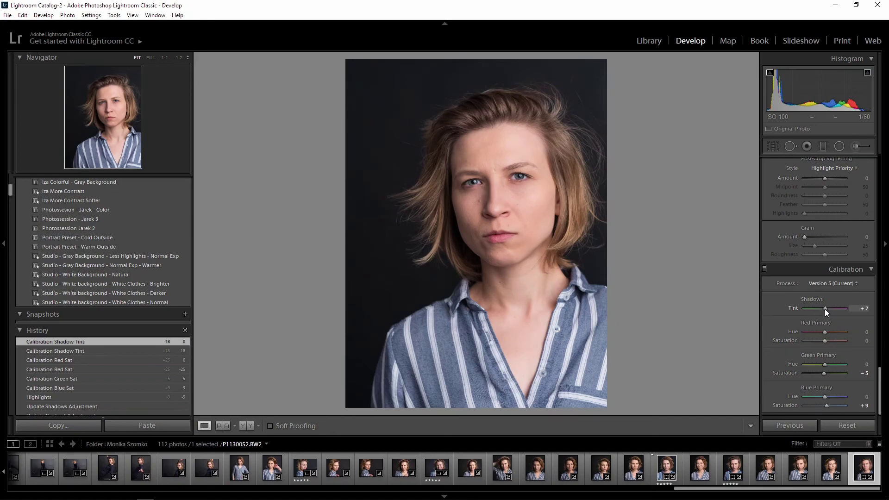
{"action": "double_click", "coordinate": [826, 309]}
Step: Try white balance tint values of +20, +15 and +14 on the portrait
{"action": "scroll", "coordinate": [816, 269], "scroll_direction": "up", "scroll_amount": 5}
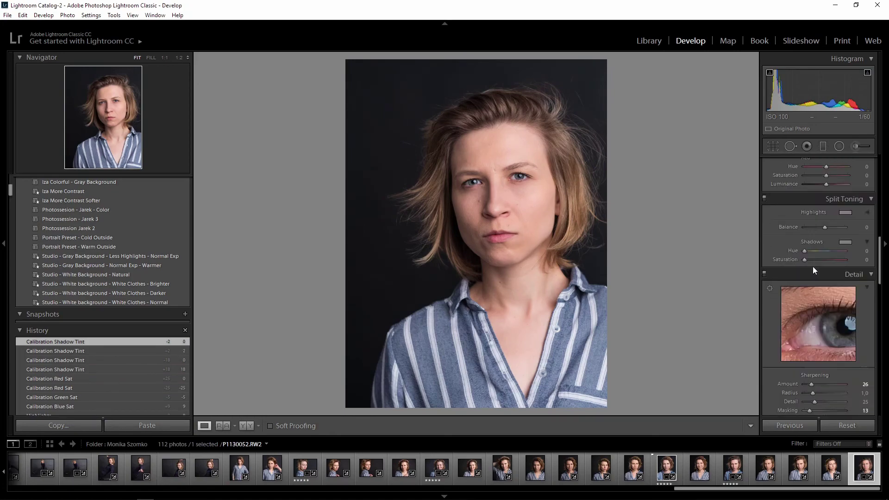
{"action": "scroll", "coordinate": [814, 270], "scroll_direction": "up", "scroll_amount": 5}
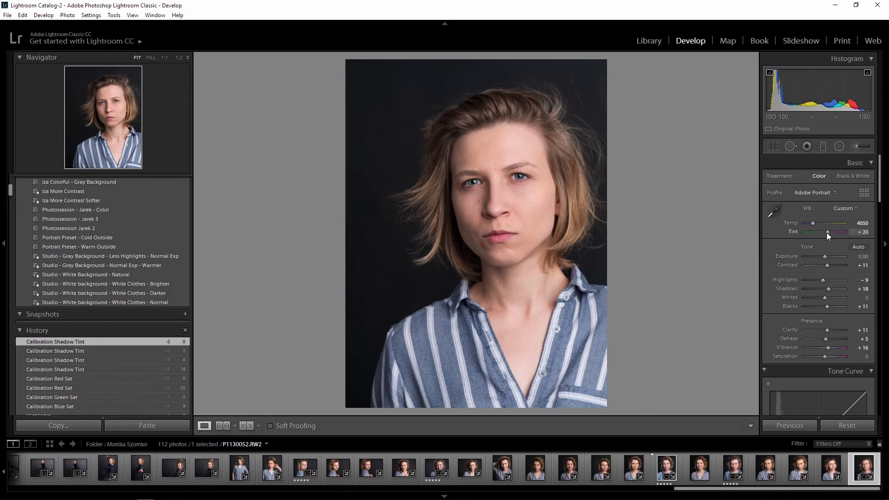
{"action": "left_click", "coordinate": [864, 232]}
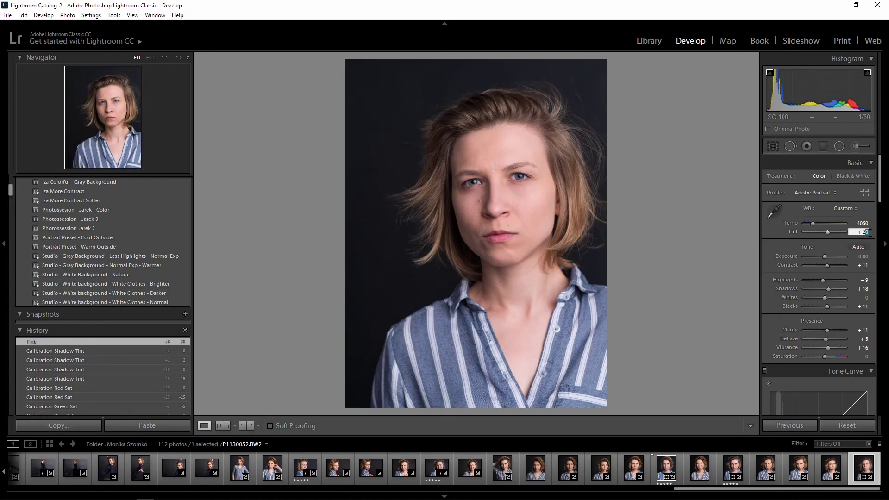
{"action": "type", "text": "15"}
{"action": "key", "text": "Return"}
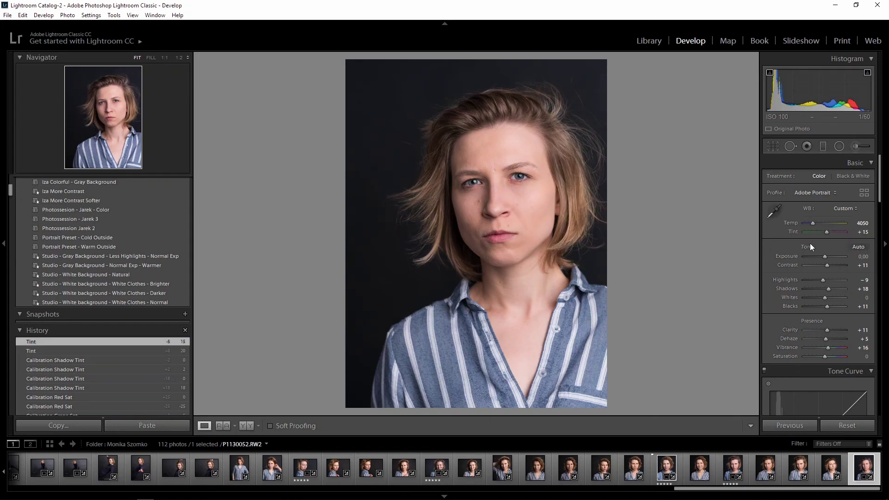
{"action": "left_click", "coordinate": [862, 232]}
{"action": "type", "text": "14"}
{"action": "key", "text": "Return"}
Step: Show the before and after versions side by side and set the white balance tint to +12
{"action": "left_click", "coordinate": [245, 426]}
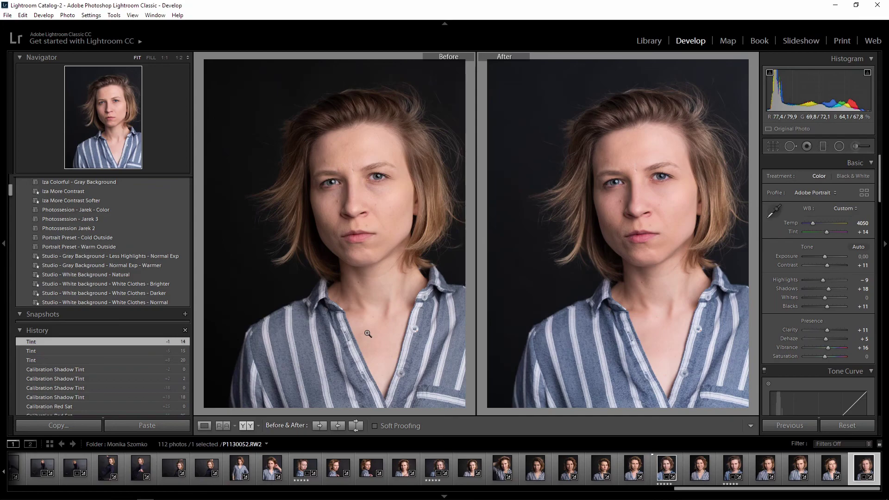
{"action": "left_click_drag", "start_coordinate": [828, 232], "coordinate": [826, 232]}
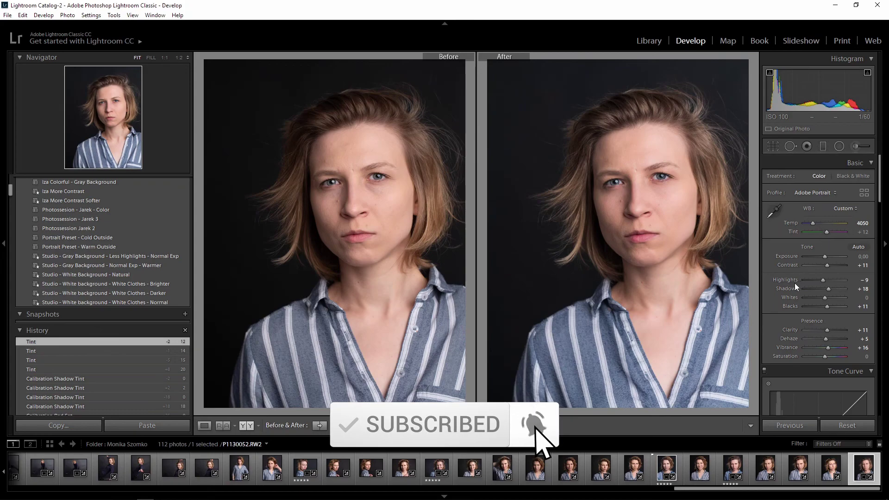
{"action": "scroll", "coordinate": [806, 294], "scroll_direction": "down", "scroll_amount": 15}
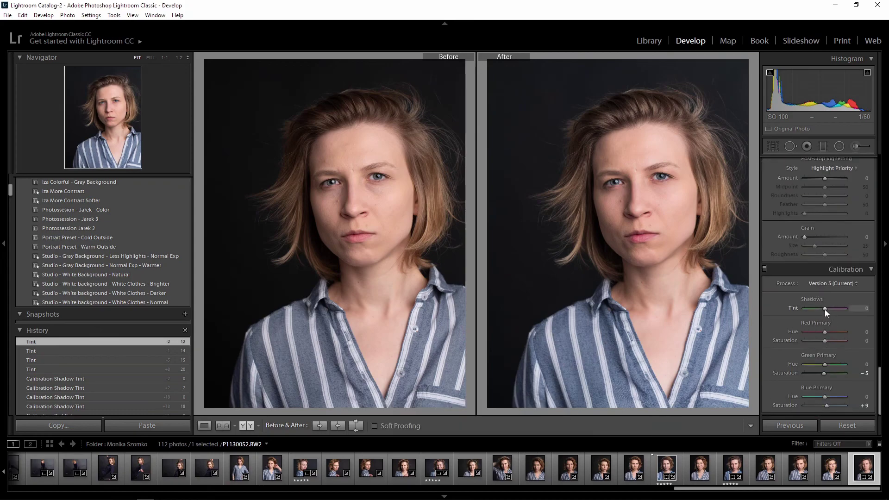